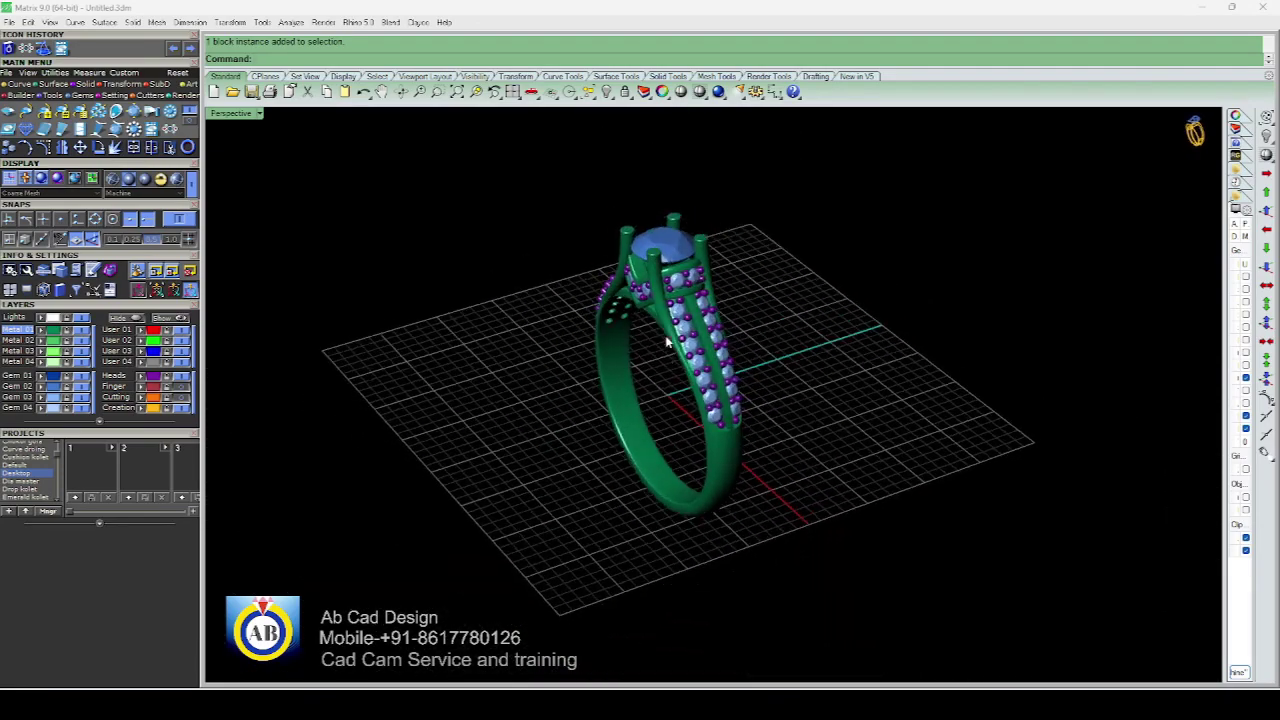
Bring up the Gem Reporter (39 stones, .72 total) with the Projects list collapsed
{"action": "right_click_drag", "start_coordinate": [687, 302], "coordinate": [608, 355]}
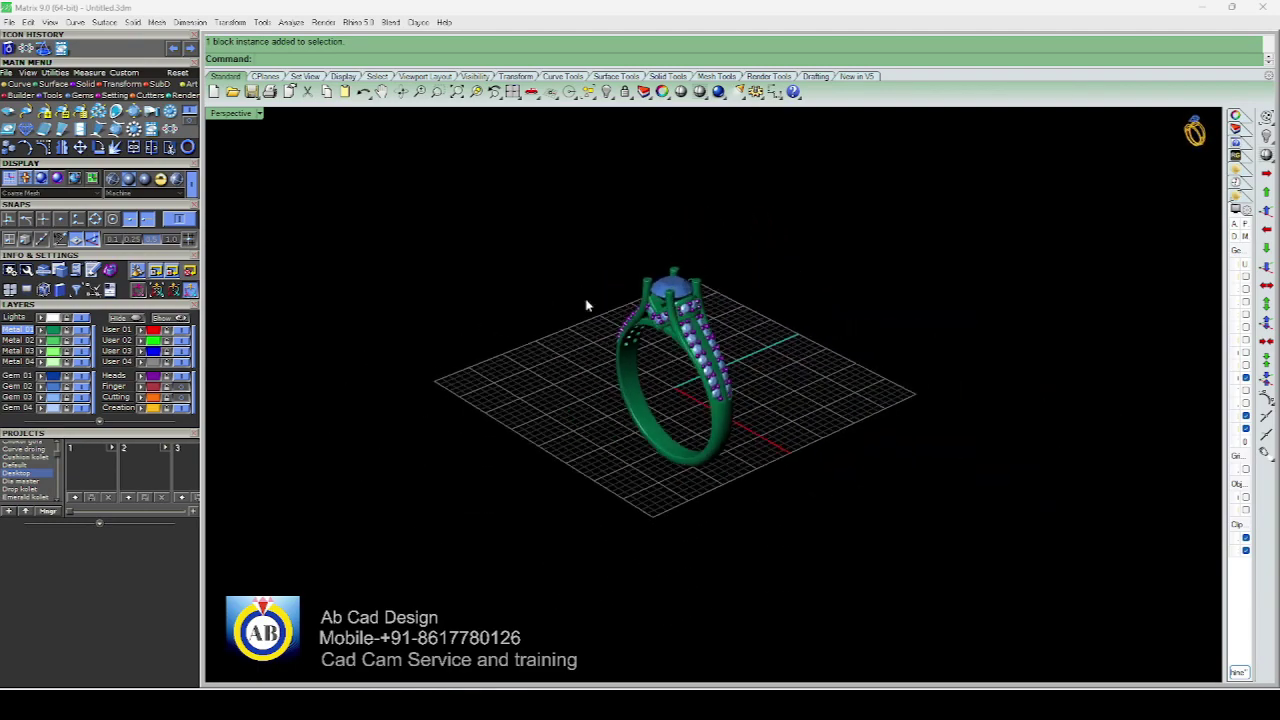
{"action": "mouse_move", "coordinate": [667, 367]}
{"action": "right_mouse_down"}
{"action": "mouse_move", "coordinate": [737, 360]}
{"action": "mouse_move", "coordinate": [672, 375]}
{"action": "right_mouse_up"}
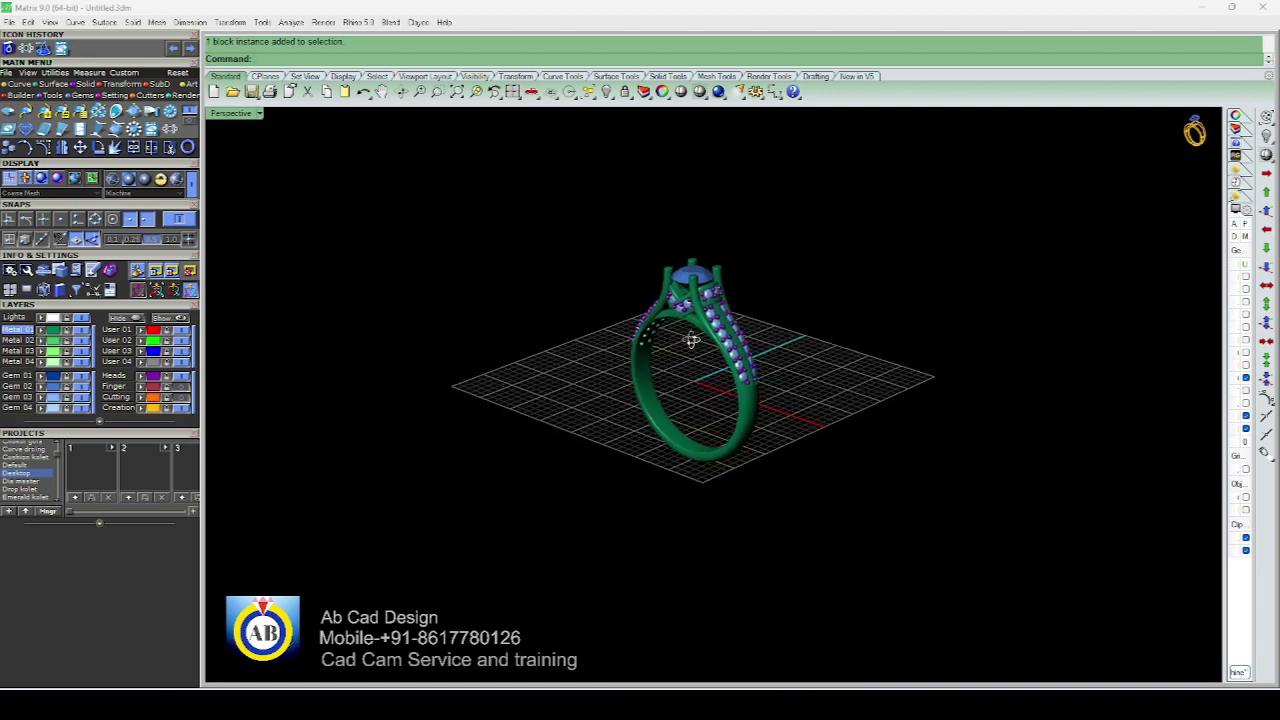
{"action": "scroll", "coordinate": [680, 354], "scroll_direction": "down", "scroll_amount": 3}
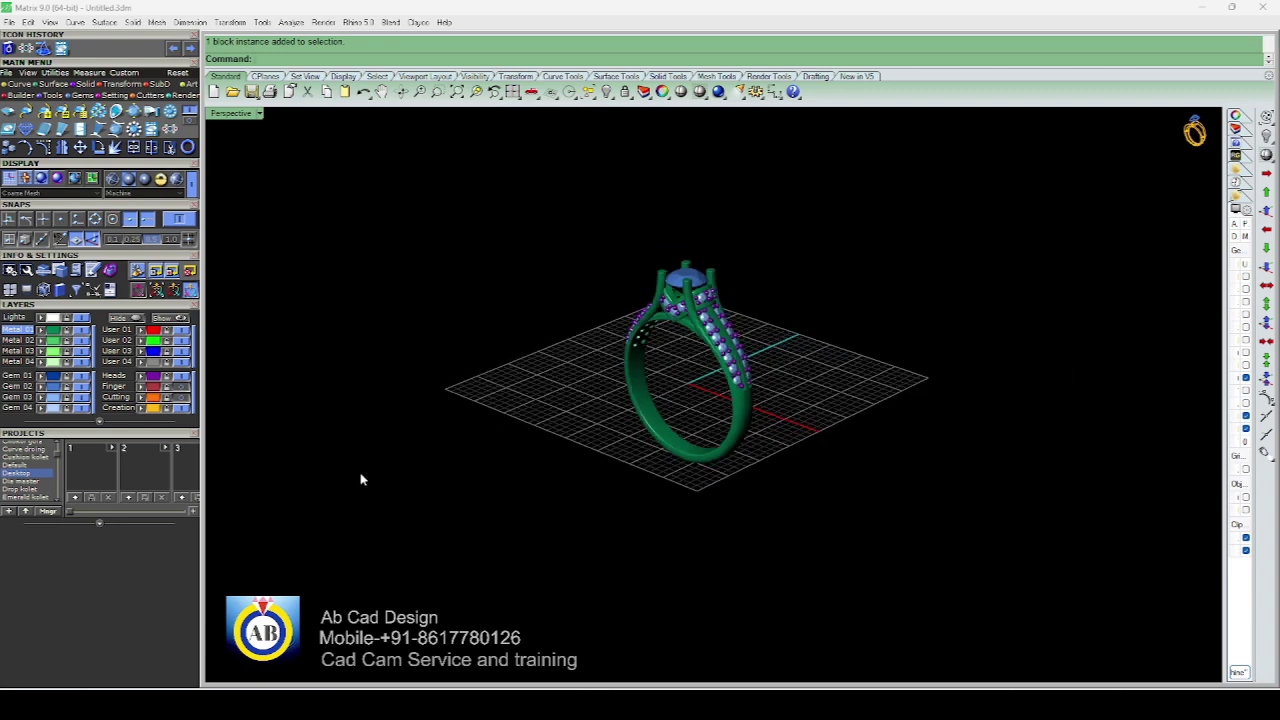
{"action": "left_click", "coordinate": [151, 129]}
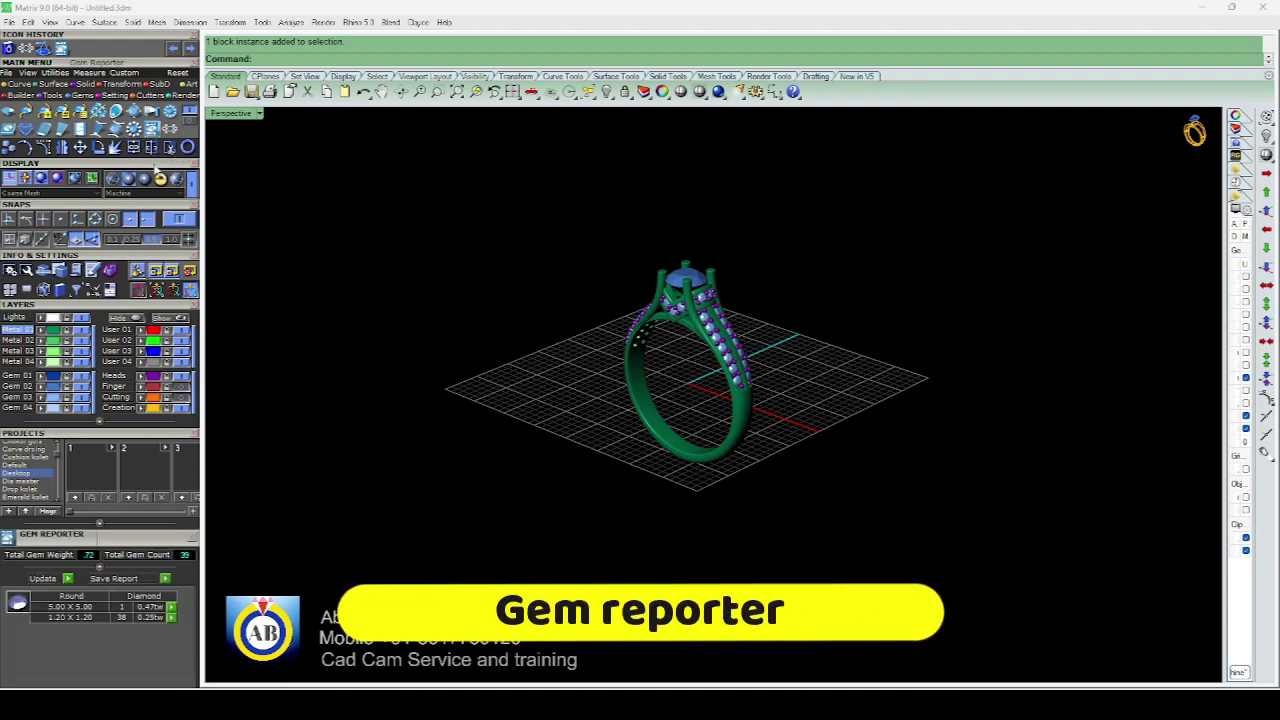
{"action": "left_click", "coordinate": [143, 440]}
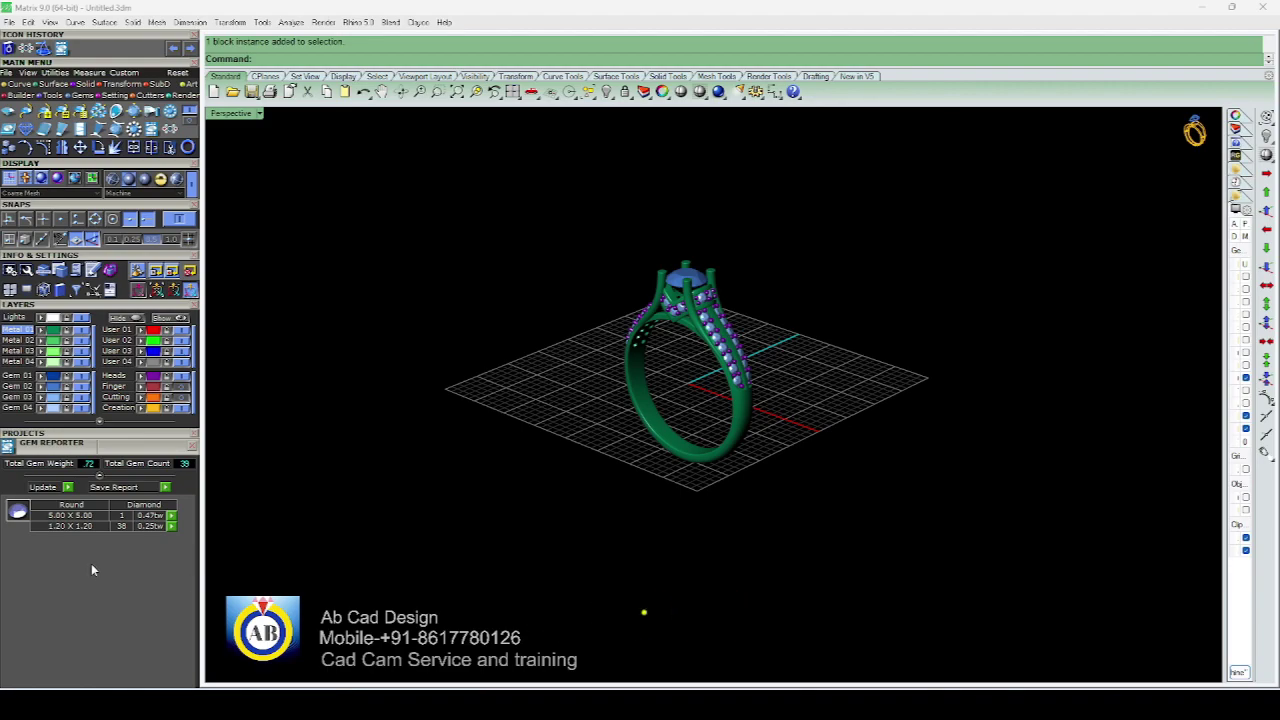
Orbit the ring to view it from above and from a lower side angle
{"action": "scroll", "coordinate": [594, 406], "scroll_direction": "up", "scroll_amount": 3}
{"action": "right_click_drag", "start_coordinate": [591, 343], "coordinate": [617, 386]}
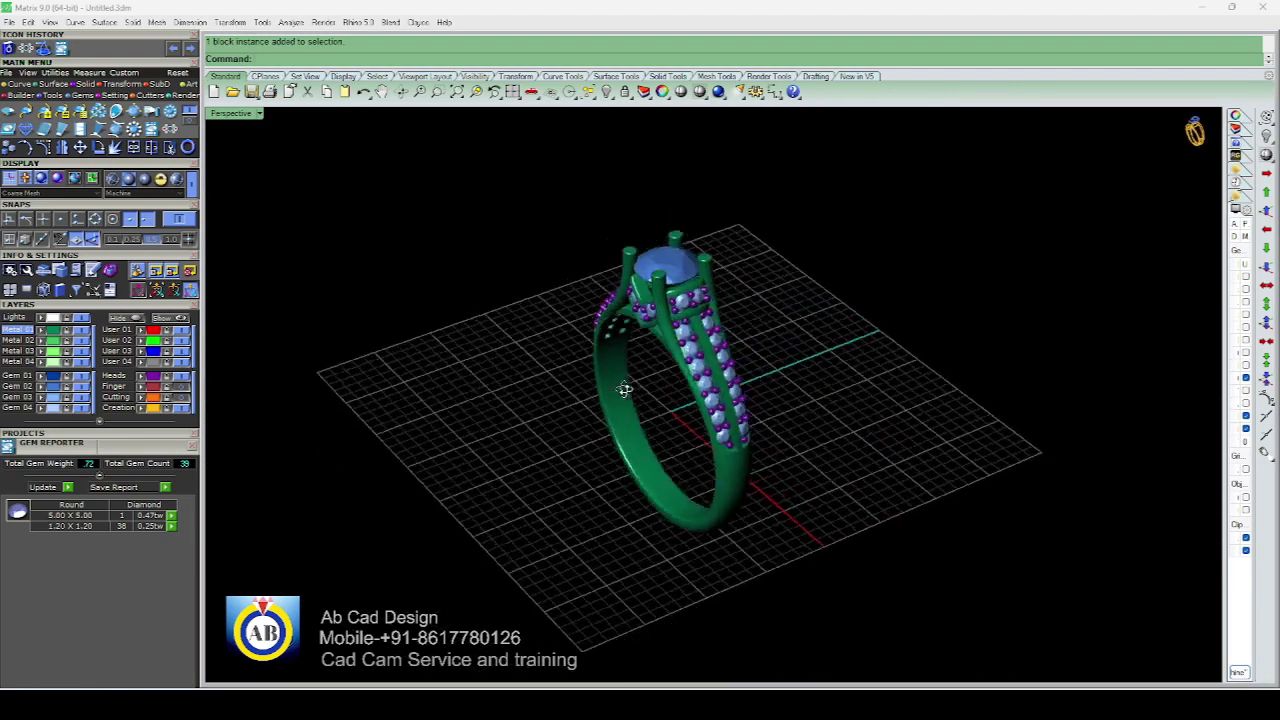
{"action": "scroll", "coordinate": [621, 429], "scroll_direction": "up", "scroll_amount": 2}
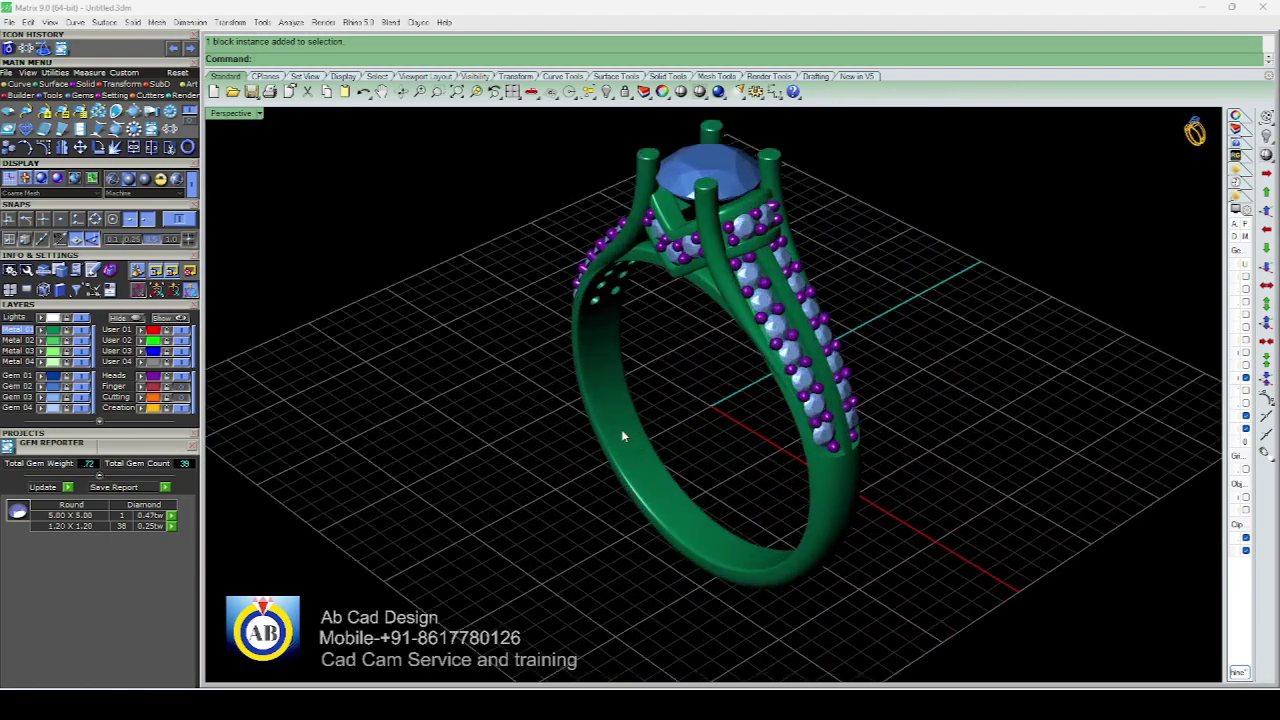
{"action": "right_click_drag", "start_coordinate": [621, 429], "coordinate": [592, 406]}
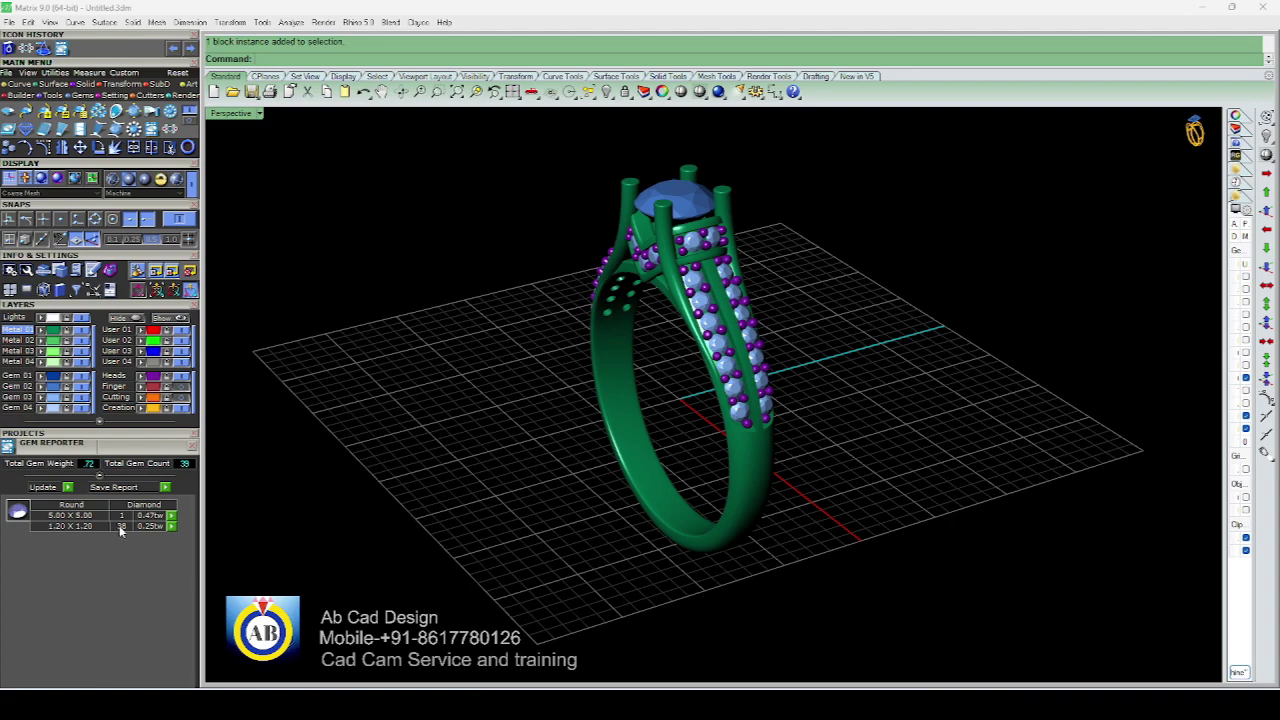
{"action": "scroll", "coordinate": [582, 426], "scroll_direction": "down", "scroll_amount": 1}
{"action": "scroll", "coordinate": [675, 428], "scroll_direction": "down", "scroll_amount": 3}
{"action": "scroll", "coordinate": [656, 399], "scroll_direction": "up", "scroll_amount": 2}
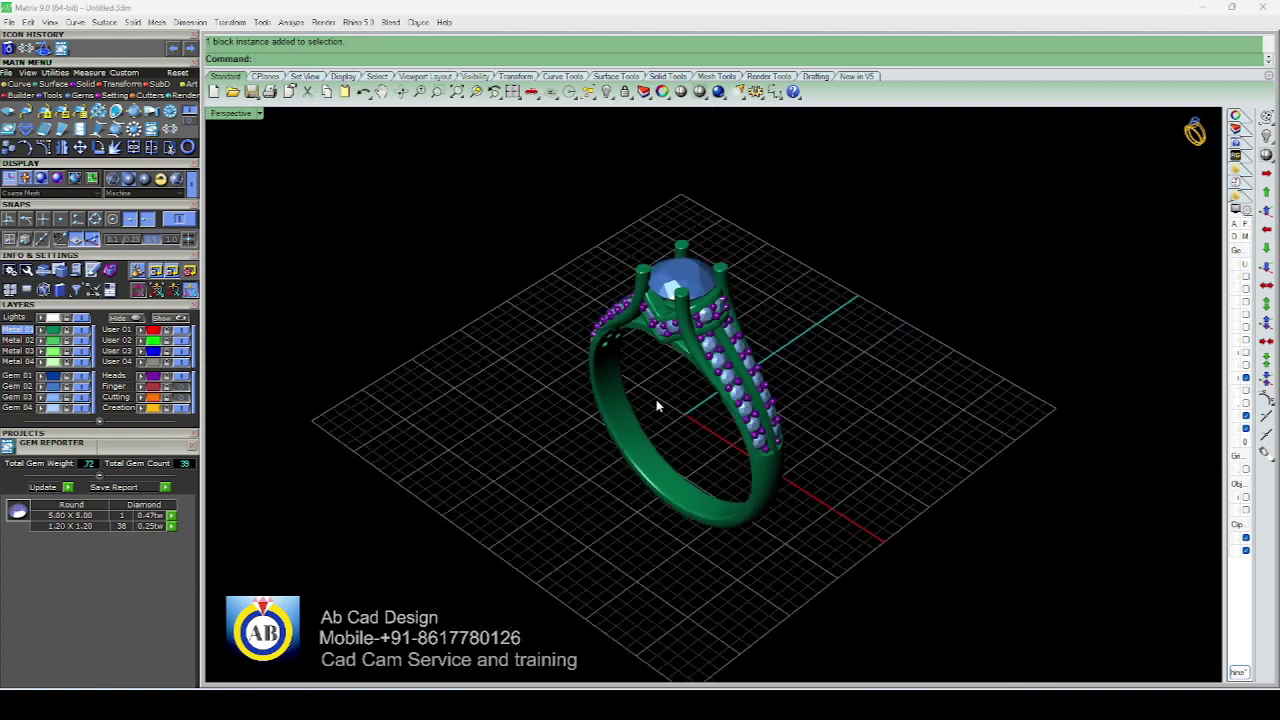
{"action": "scroll", "coordinate": [672, 411], "scroll_direction": "down", "scroll_amount": 2}
{"action": "right_click_drag", "start_coordinate": [672, 411], "coordinate": [676, 398]}
{"action": "scroll", "coordinate": [677, 394], "scroll_direction": "up", "scroll_amount": 2}
{"action": "scroll", "coordinate": [678, 390], "scroll_direction": "down", "scroll_amount": 2}
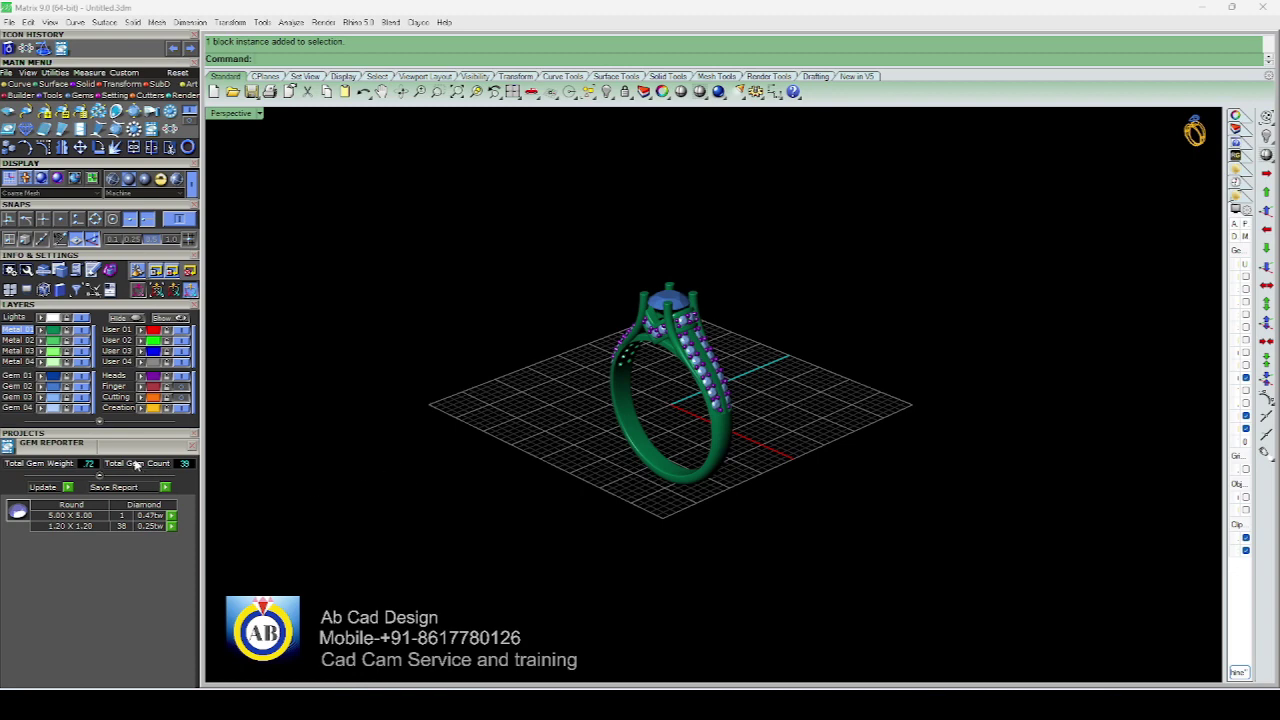
Undock the Gem Reporter to float over the model, placed up and left
{"action": "left_click_drag", "start_coordinate": [137, 465], "coordinate": [514, 310]}
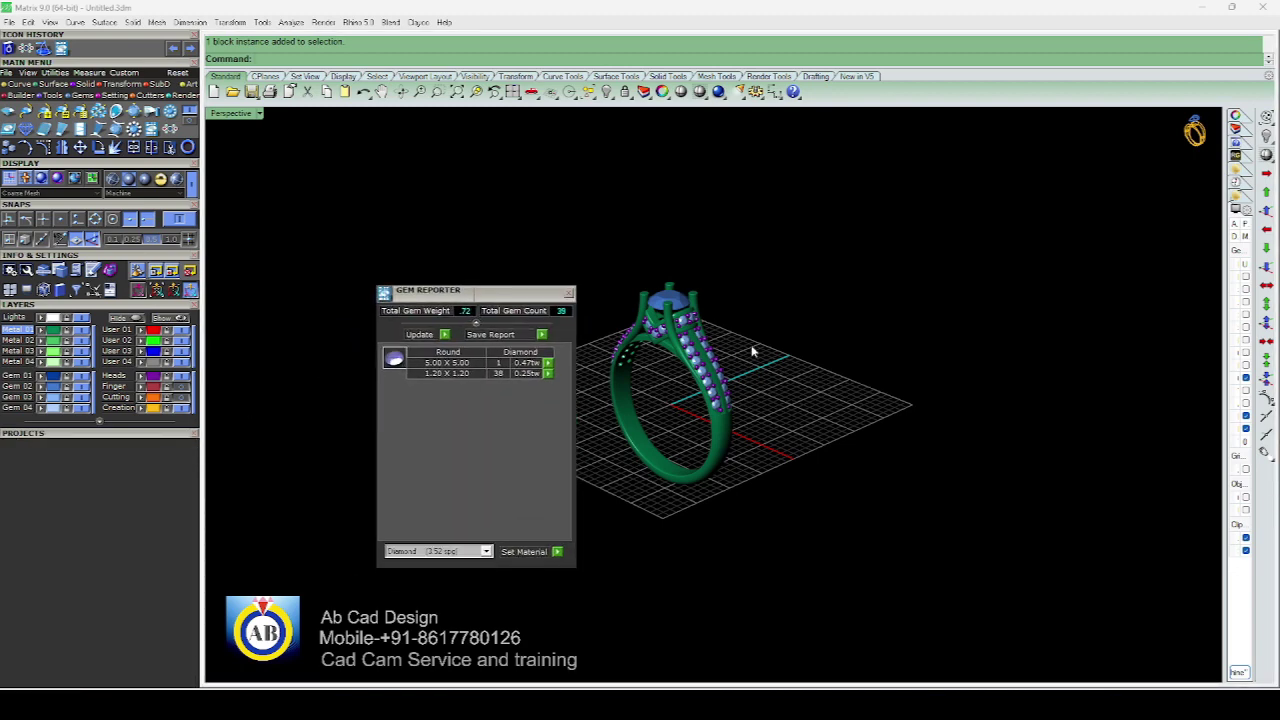
{"action": "scroll", "coordinate": [753, 351], "scroll_direction": "up", "scroll_amount": 1}
{"action": "scroll", "coordinate": [739, 345], "scroll_direction": "down", "scroll_amount": 2}
{"action": "scroll", "coordinate": [736, 342], "scroll_direction": "up", "scroll_amount": 1}
{"action": "scroll", "coordinate": [734, 339], "scroll_direction": "up", "scroll_amount": 2}
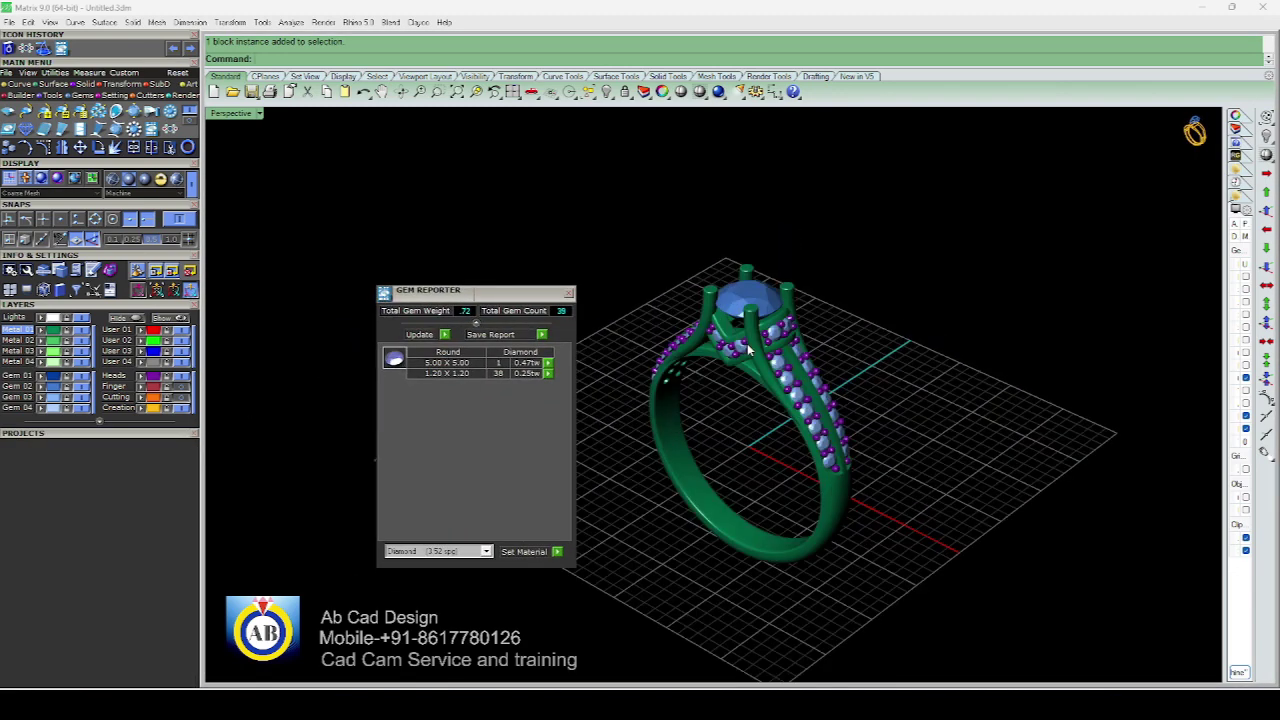
{"action": "scroll", "coordinate": [748, 348], "scroll_direction": "down", "scroll_amount": 1}
{"action": "scroll", "coordinate": [748, 348], "scroll_direction": "down", "scroll_amount": 1}
{"action": "scroll", "coordinate": [748, 348], "scroll_direction": "down", "scroll_amount": 1}
{"action": "scroll", "coordinate": [748, 348], "scroll_direction": "down", "scroll_amount": 1}
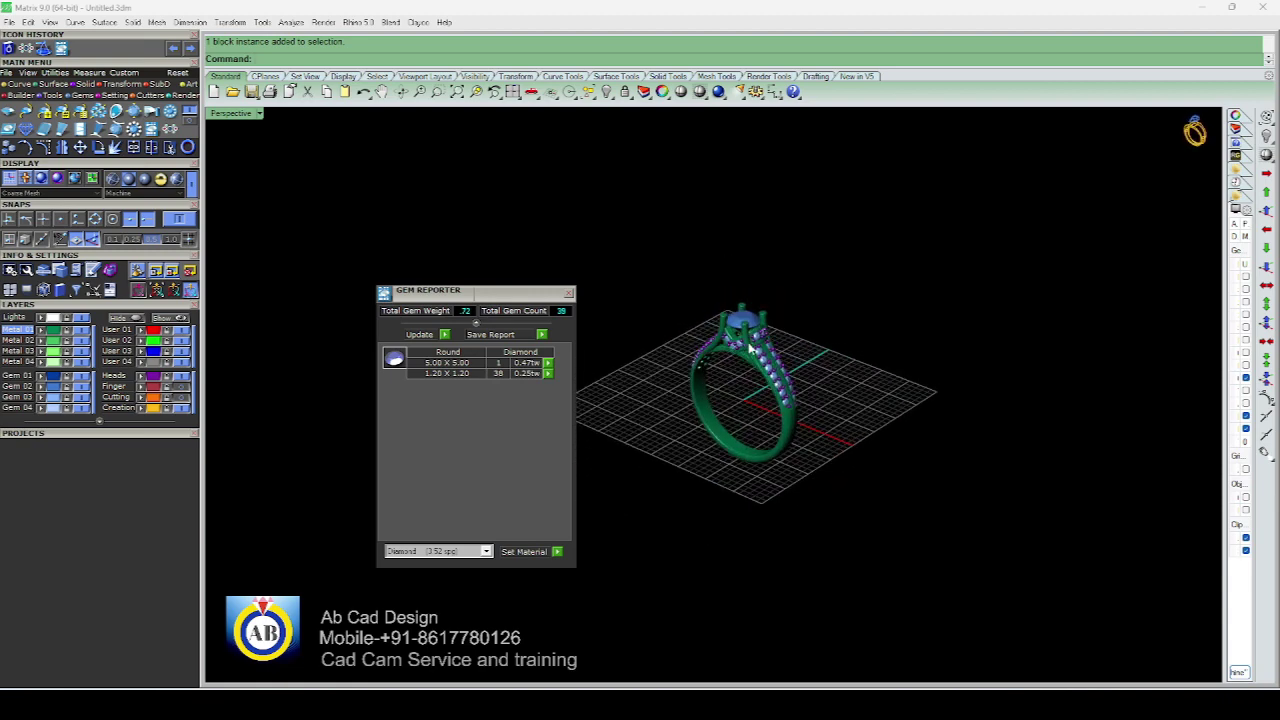
{"action": "scroll", "coordinate": [748, 348], "scroll_direction": "up", "scroll_amount": 1}
{"action": "left_click_drag", "start_coordinate": [533, 298], "coordinate": [512, 251]}
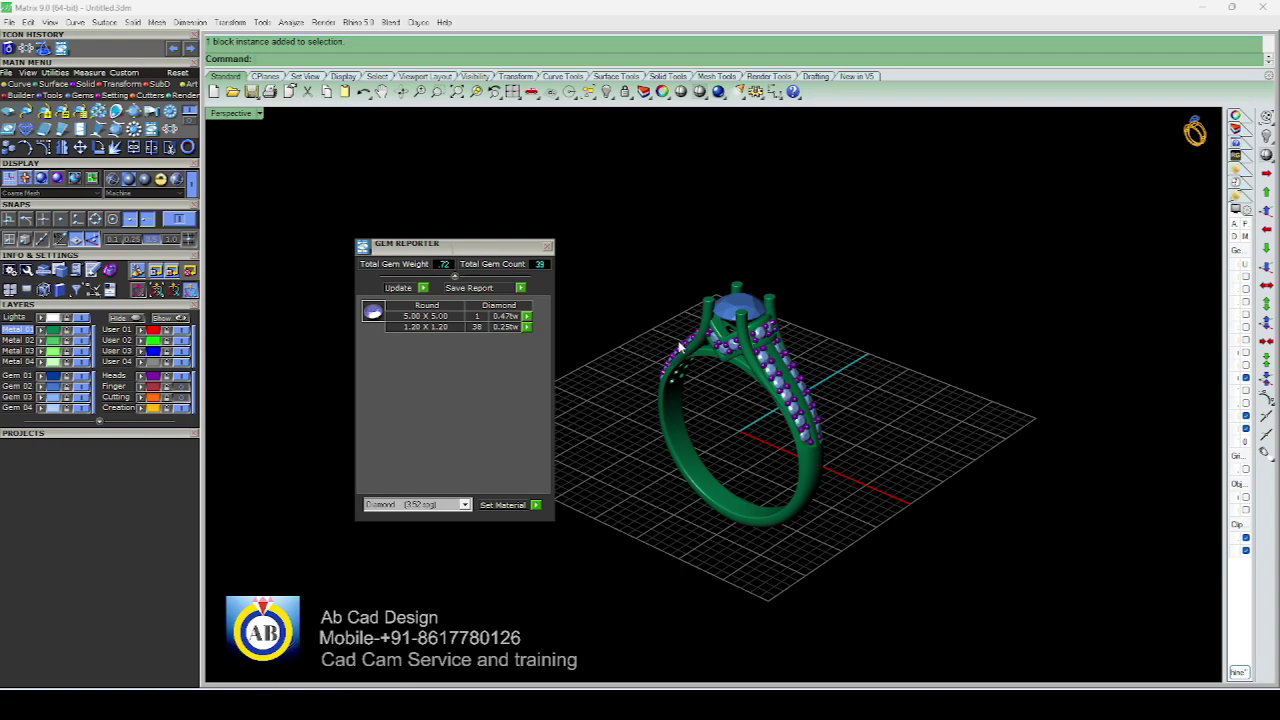
Close the floating Gem Reporter window
{"action": "left_click", "coordinate": [548, 246]}
{"action": "scroll", "coordinate": [637, 339], "scroll_direction": "up", "scroll_amount": 3}
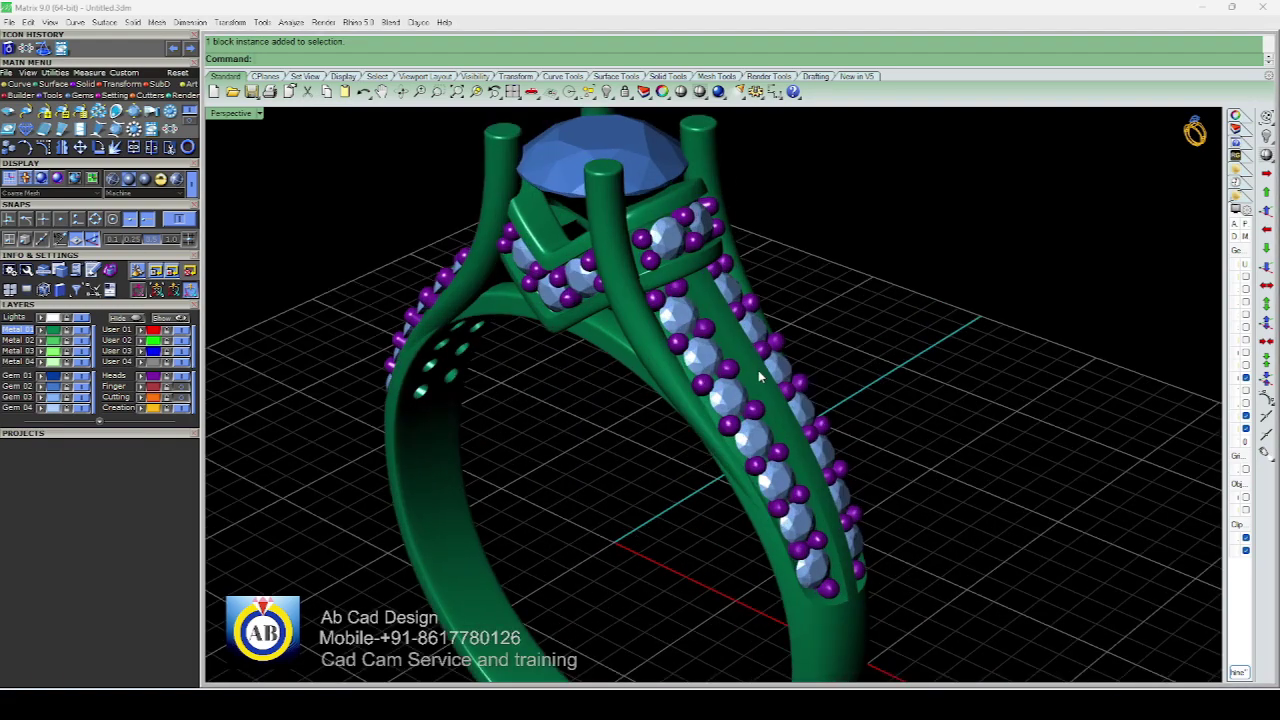
{"action": "scroll", "coordinate": [637, 339], "scroll_direction": "down", "scroll_amount": 3}
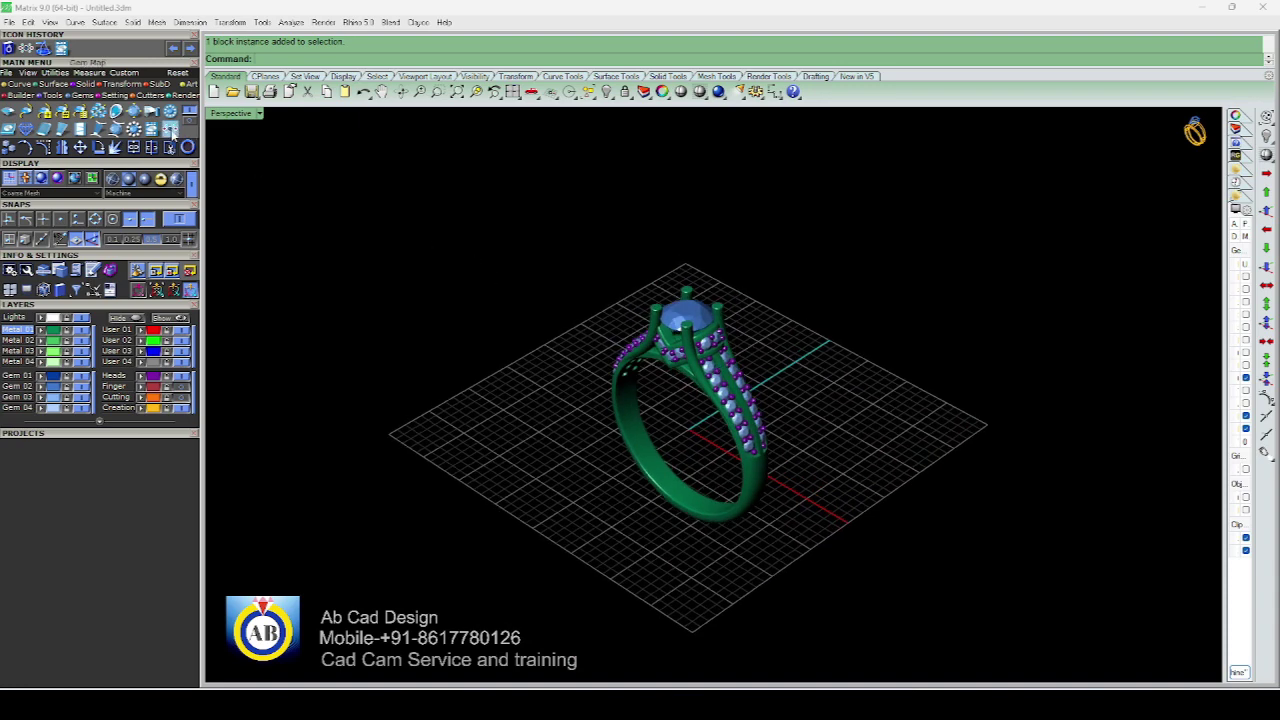
{"action": "scroll", "coordinate": [610, 344], "scroll_direction": "down", "scroll_amount": 3}
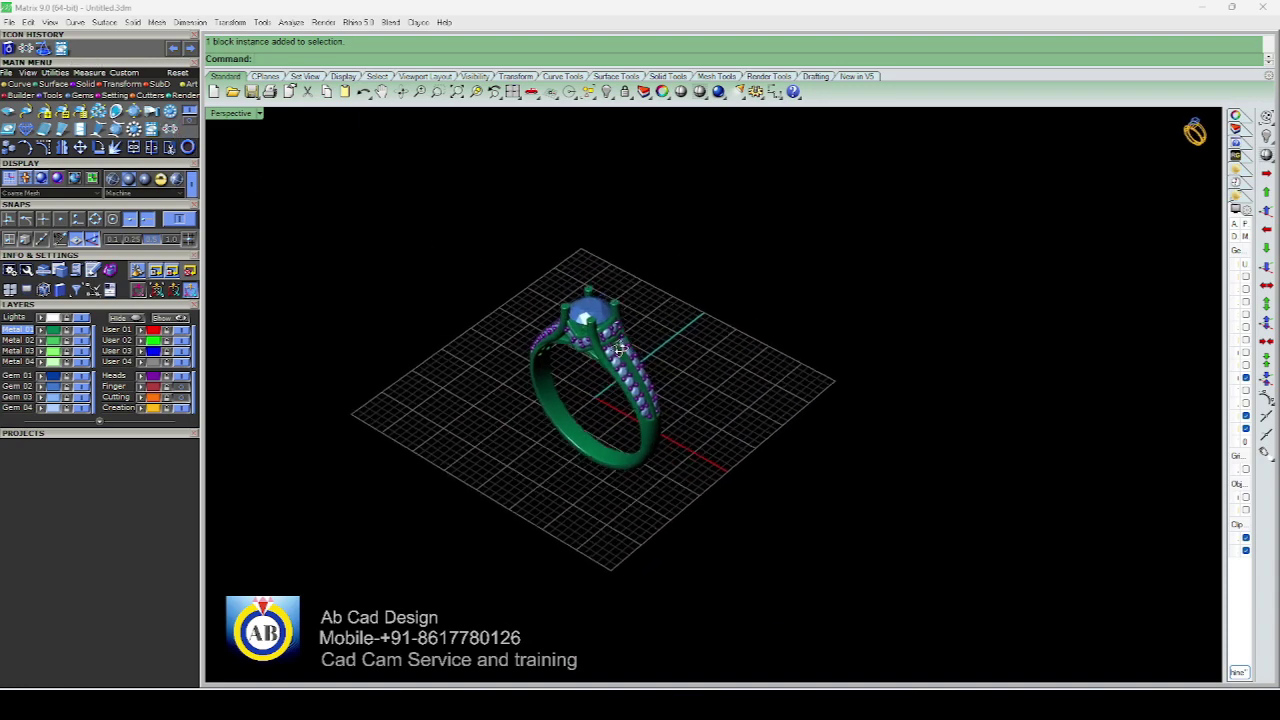
{"action": "scroll", "coordinate": [594, 345], "scroll_direction": "up", "scroll_amount": 2}
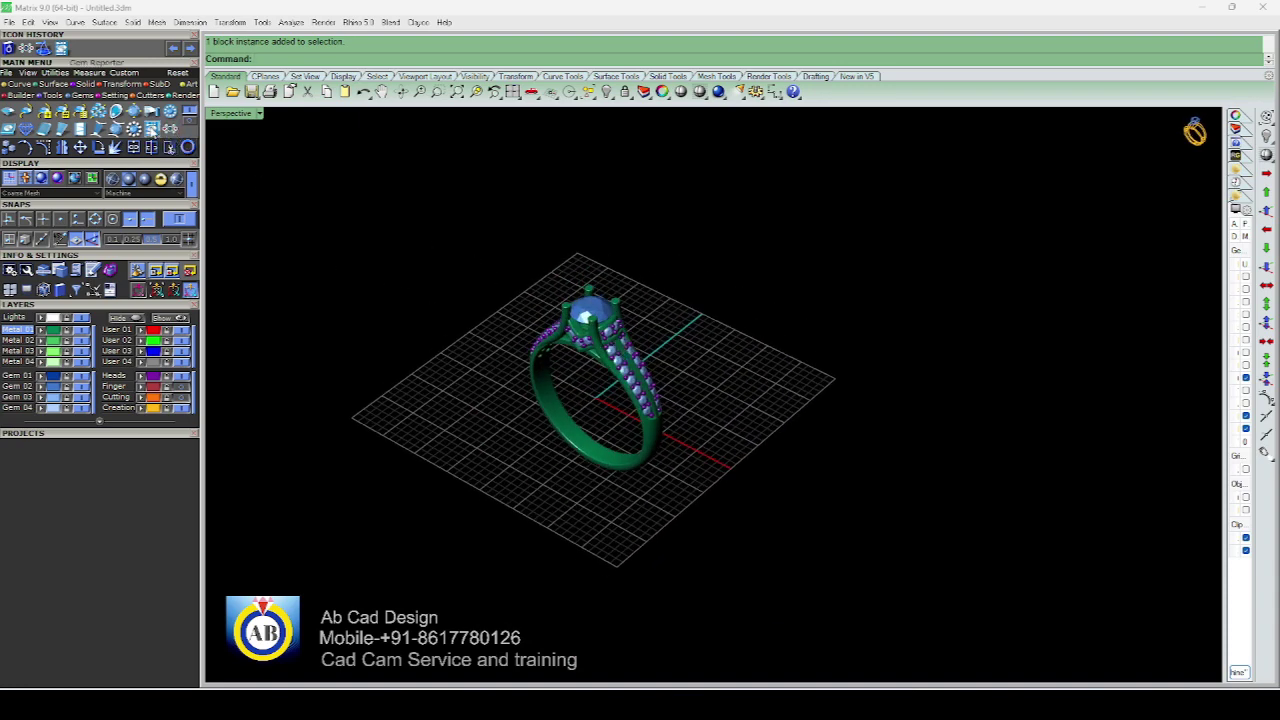
Generate the Gem Map (one 5.00x5.00x3.10 and 38 1.20x1.20x0.70 diamonds), placed at upper right
{"action": "left_click", "coordinate": [171, 130]}
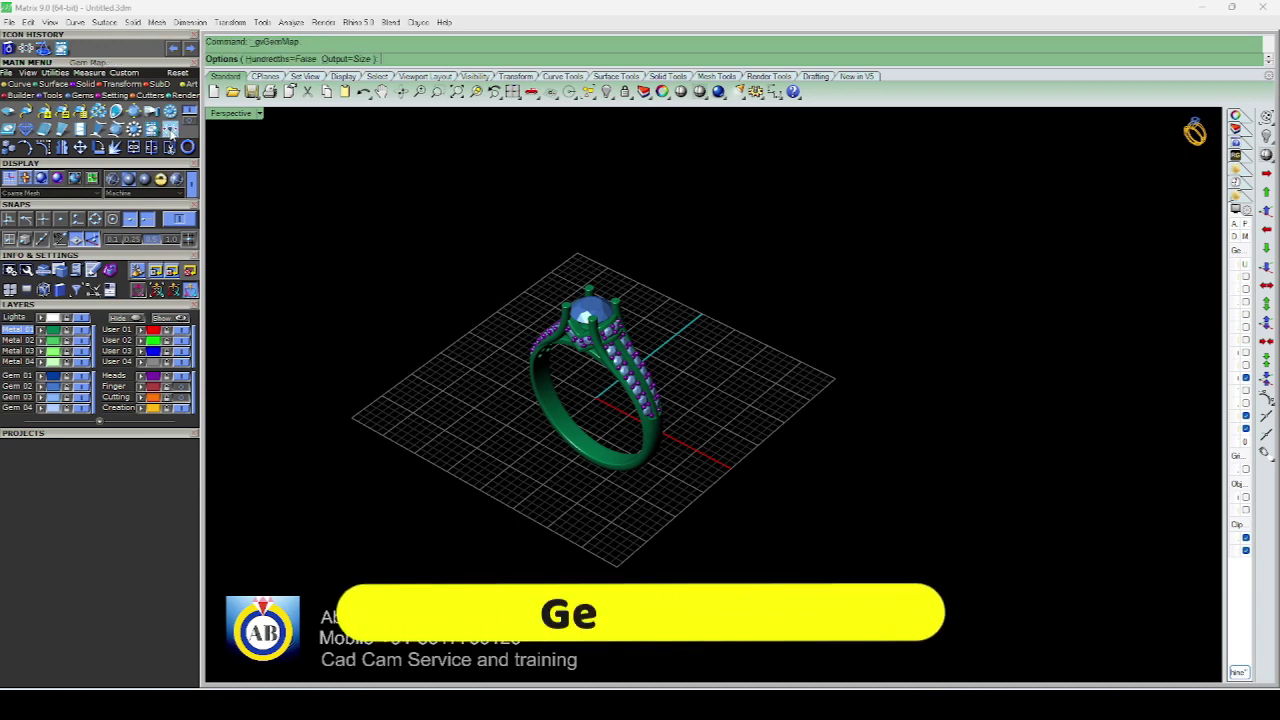
{"action": "scroll", "coordinate": [652, 311], "scroll_direction": "down", "scroll_amount": 2}
{"action": "key", "text": "Return"}
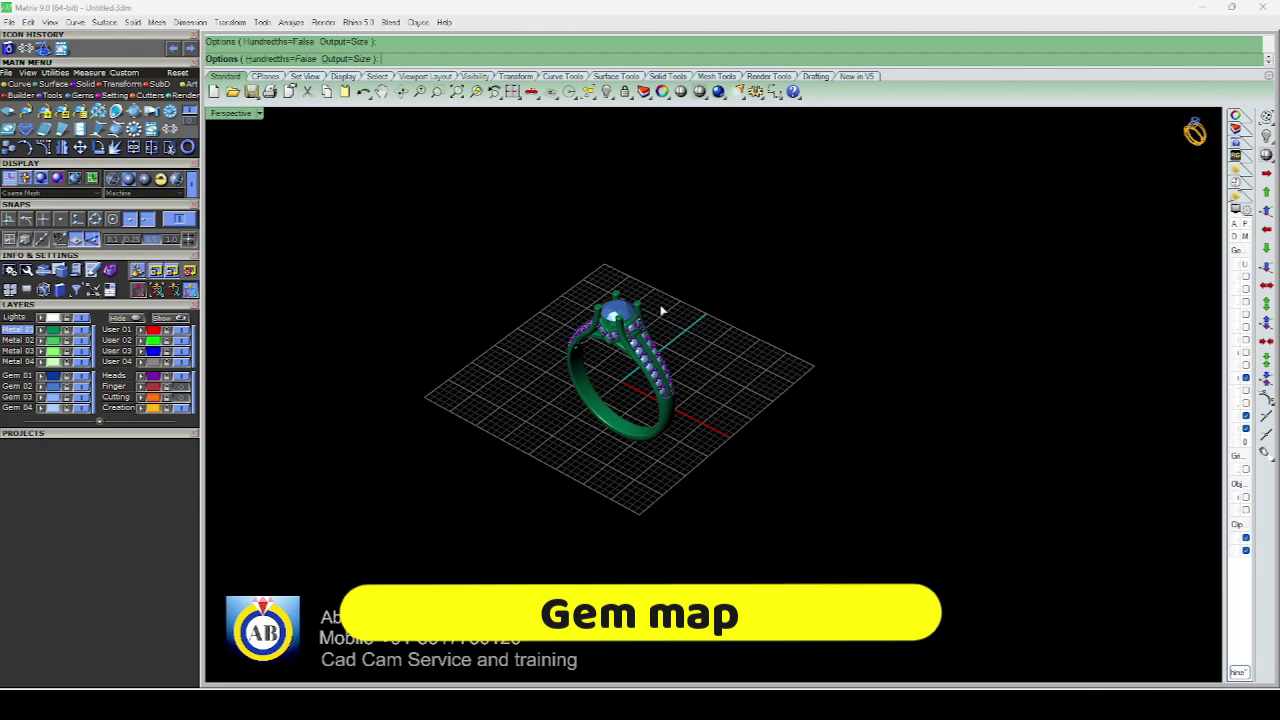
{"action": "mouse_move", "coordinate": [627, 266]}
{"action": "left_mouse_down"}
{"action": "mouse_move", "coordinate": [1008, 174]}
{"action": "mouse_move", "coordinate": [923, 173]}
{"action": "left_mouse_up"}
{"action": "scroll", "coordinate": [617, 313], "scroll_direction": "up", "scroll_amount": 2}
{"action": "scroll", "coordinate": [611, 348], "scroll_direction": "up", "scroll_amount": 1}
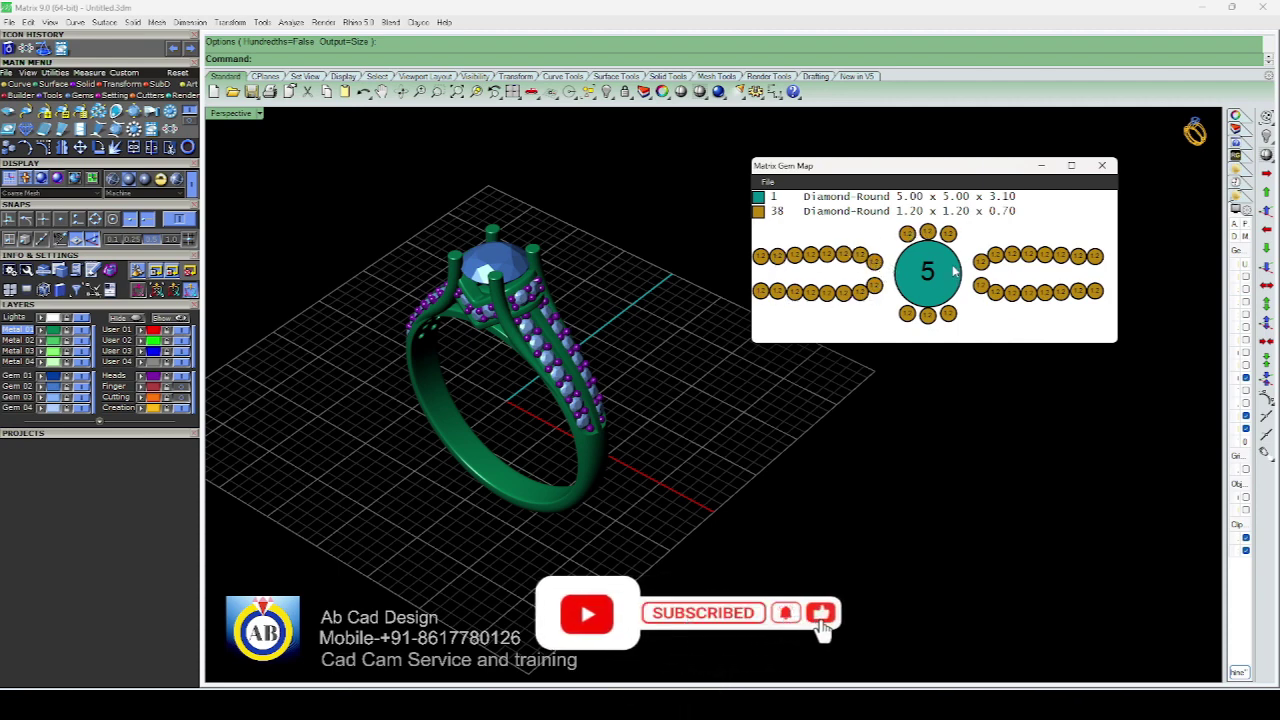
{"action": "left_click_drag", "start_coordinate": [937, 165], "coordinate": [953, 147]}
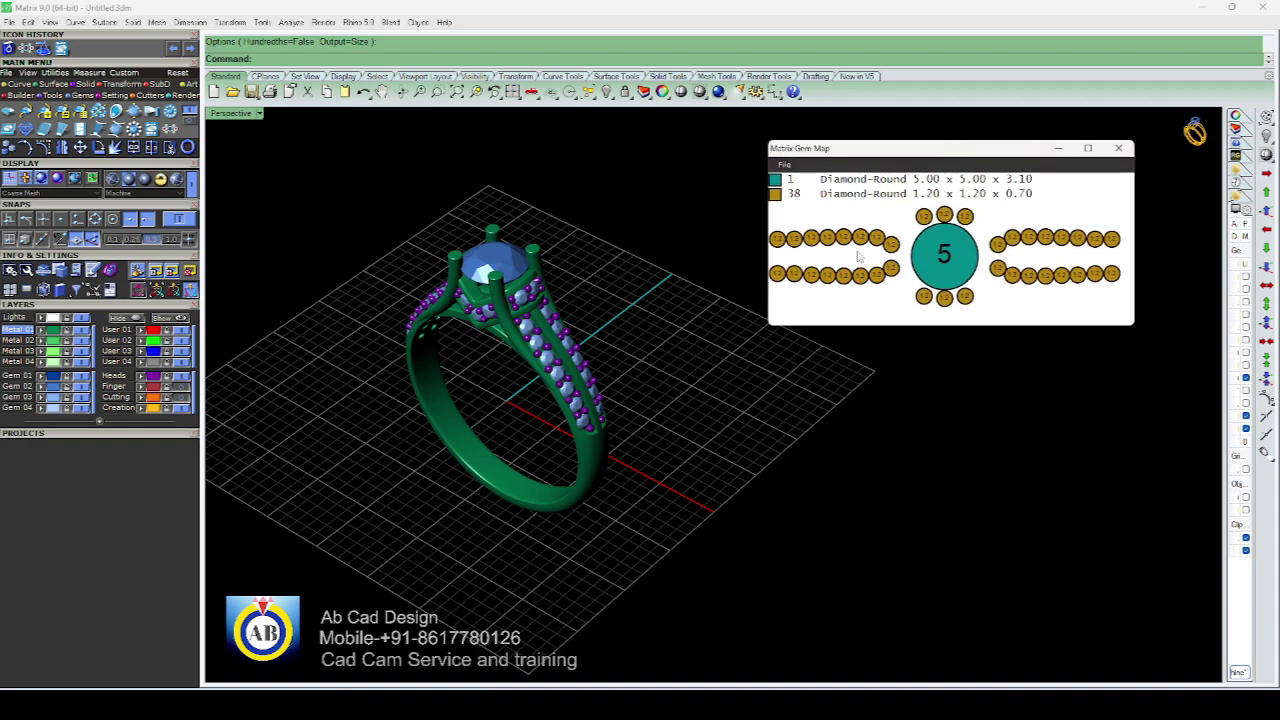
{"action": "scroll", "coordinate": [634, 352], "scroll_direction": "down", "scroll_amount": 2}
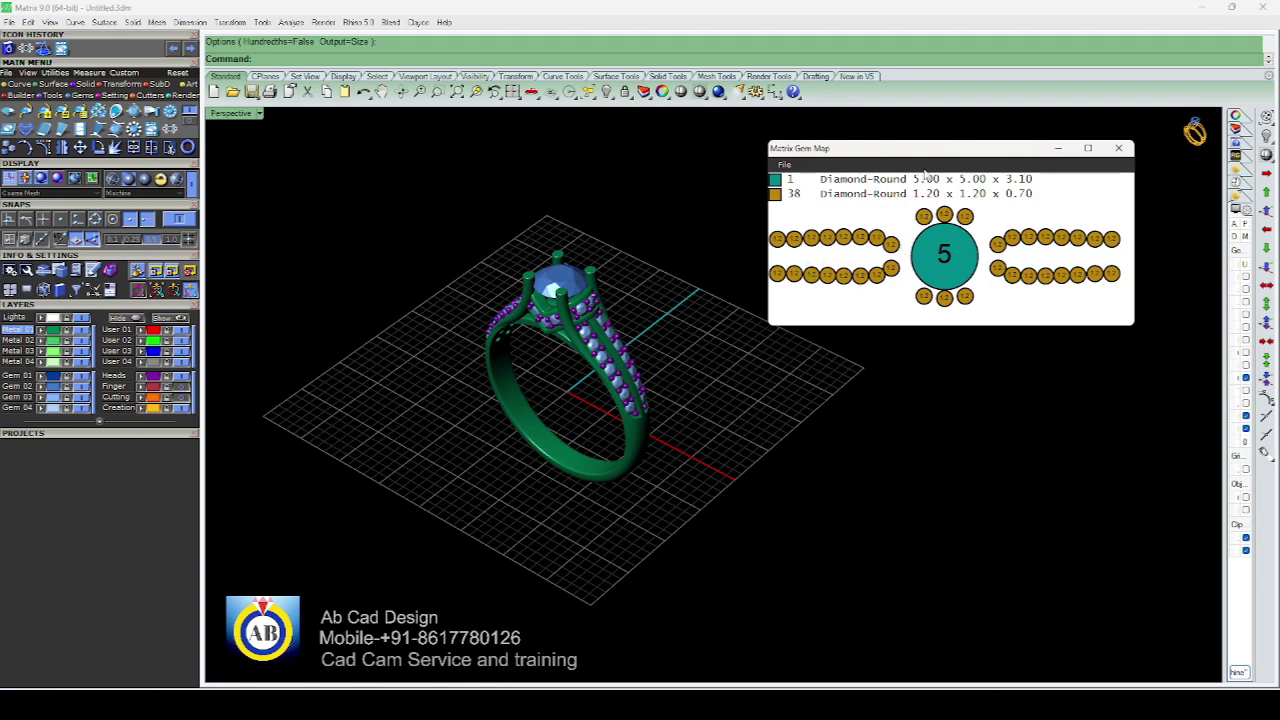
{"action": "left_click_drag", "start_coordinate": [907, 151], "coordinate": [934, 146]}
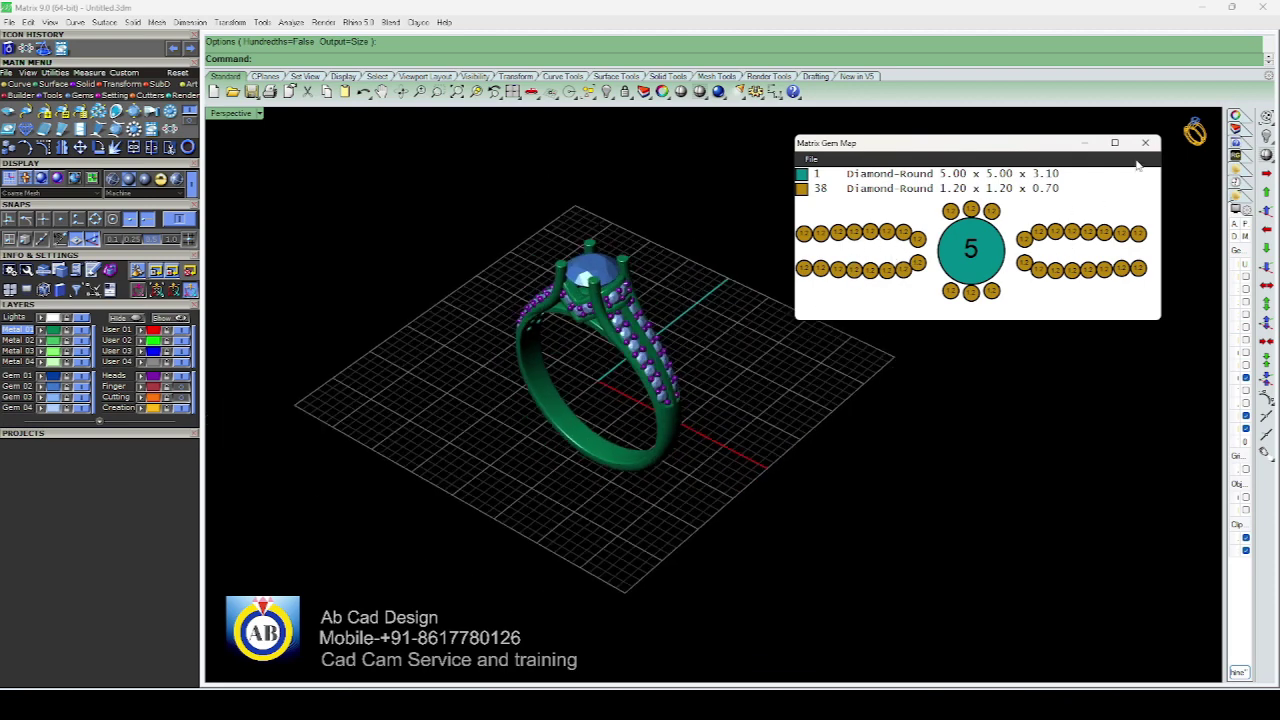
Close the Gem Map and orbit the ring to a side-on view
{"action": "left_click", "coordinate": [1145, 143]}
{"action": "scroll", "coordinate": [746, 389], "scroll_direction": "down", "scroll_amount": 5}
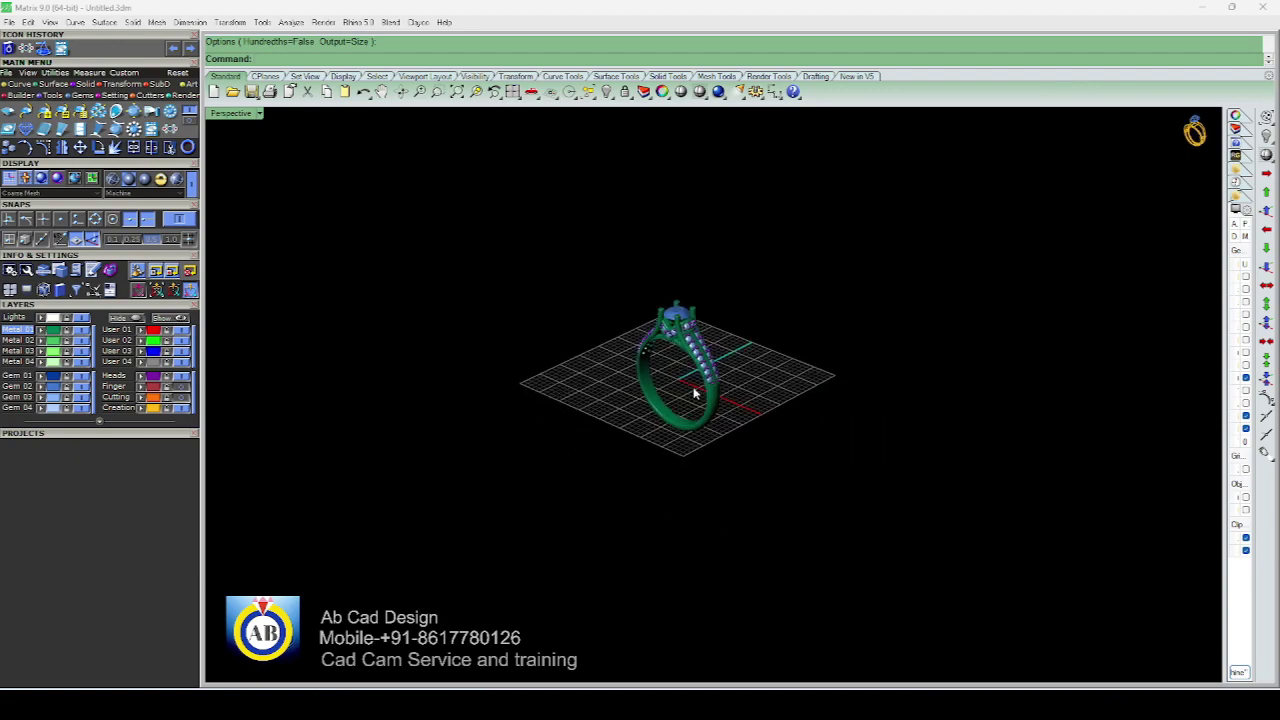
{"action": "scroll", "coordinate": [693, 393], "scroll_direction": "up", "scroll_amount": 5}
{"action": "mouse_move", "coordinate": [690, 385]}
{"action": "right_mouse_down"}
{"action": "mouse_move", "coordinate": [690, 360]}
{"action": "mouse_move", "coordinate": [696, 389]}
{"action": "mouse_move", "coordinate": [694, 371]}
{"action": "mouse_move", "coordinate": [580, 334]}
{"action": "mouse_move", "coordinate": [691, 349]}
{"action": "mouse_move", "coordinate": [689, 363]}
{"action": "mouse_move", "coordinate": [670, 360]}
{"action": "mouse_move", "coordinate": [806, 334]}
{"action": "mouse_move", "coordinate": [674, 374]}
{"action": "mouse_move", "coordinate": [580, 363]}
{"action": "mouse_move", "coordinate": [684, 362]}
{"action": "mouse_move", "coordinate": [790, 337]}
{"action": "mouse_move", "coordinate": [674, 357]}
{"action": "right_mouse_up"}
{"action": "scroll", "coordinate": [687, 363], "scroll_direction": "down", "scroll_amount": 5}
{"action": "scroll", "coordinate": [690, 371], "scroll_direction": "up", "scroll_amount": 2}
{"action": "scroll", "coordinate": [684, 371], "scroll_direction": "up", "scroll_amount": 2}
{"action": "scroll", "coordinate": [684, 380], "scroll_direction": "down", "scroll_amount": 1}
{"action": "scroll", "coordinate": [646, 369], "scroll_direction": "down", "scroll_amount": 2}
{"action": "scroll", "coordinate": [682, 356], "scroll_direction": "up", "scroll_amount": 2}
{"action": "scroll", "coordinate": [686, 360], "scroll_direction": "down", "scroll_amount": 2}
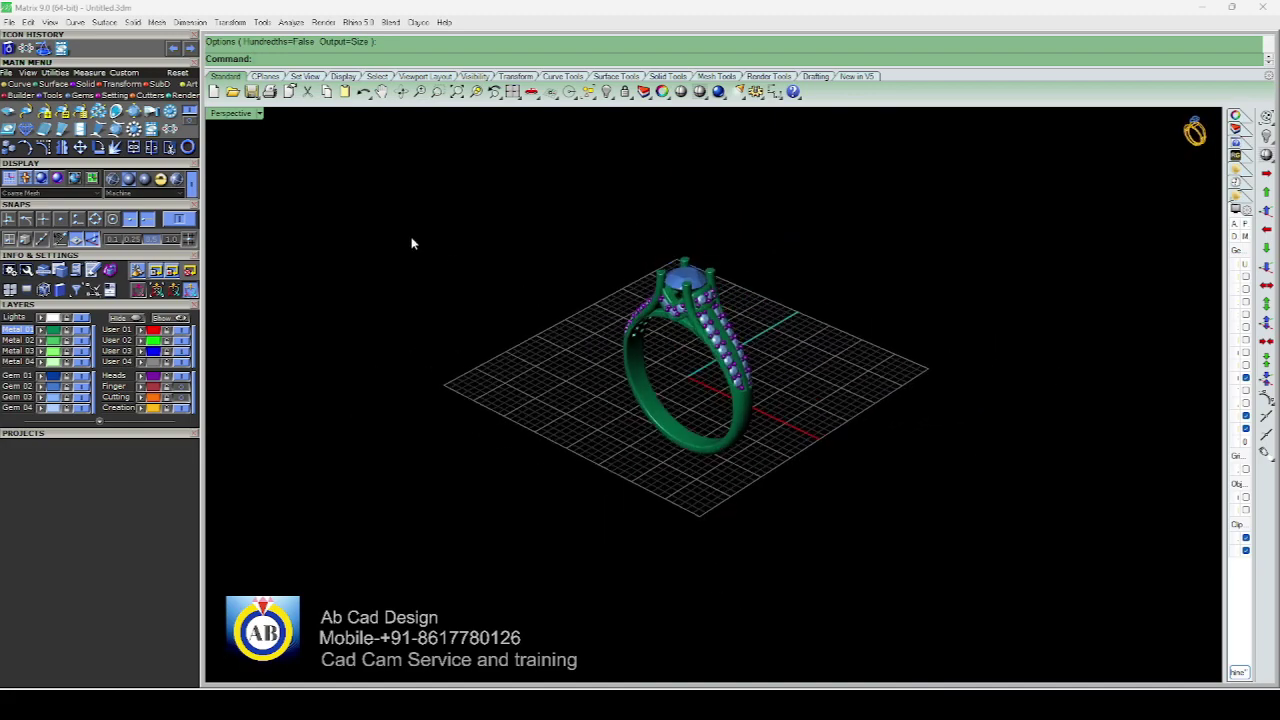
Launch gvMetalWeights, listing per-alloy ring weights such as 3.87 g in 18KY
{"action": "left_click", "coordinate": [81, 112]}
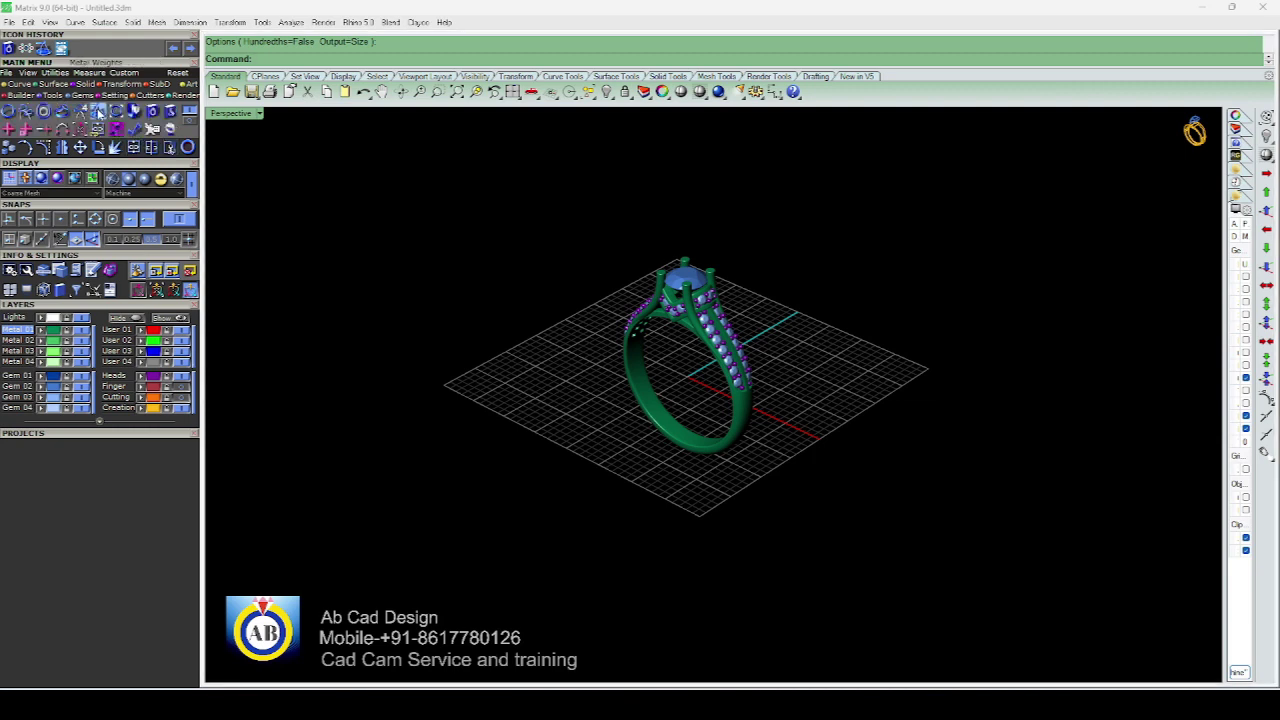
{"action": "left_click", "coordinate": [99, 112]}
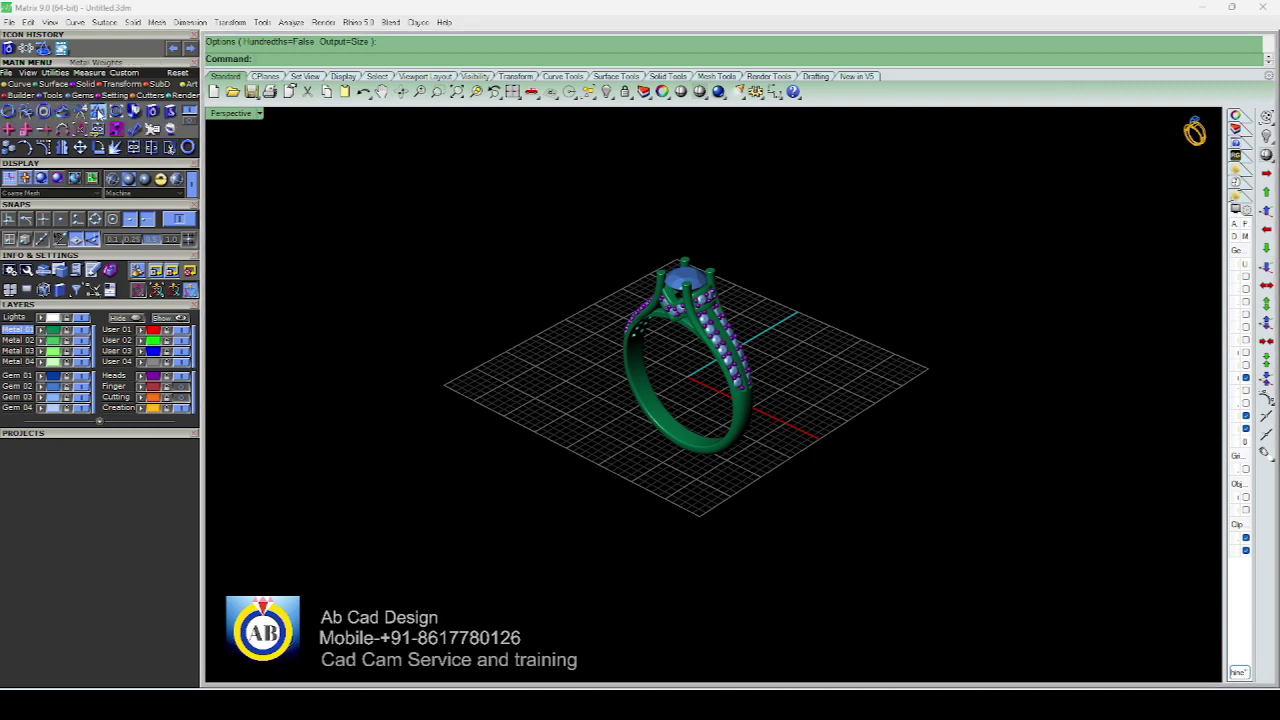
{"action": "mouse_move", "coordinate": [564, 400]}
{"action": "right_mouse_down"}
{"action": "mouse_move", "coordinate": [692, 356]}
{"action": "mouse_move", "coordinate": [654, 345]}
{"action": "right_mouse_up"}
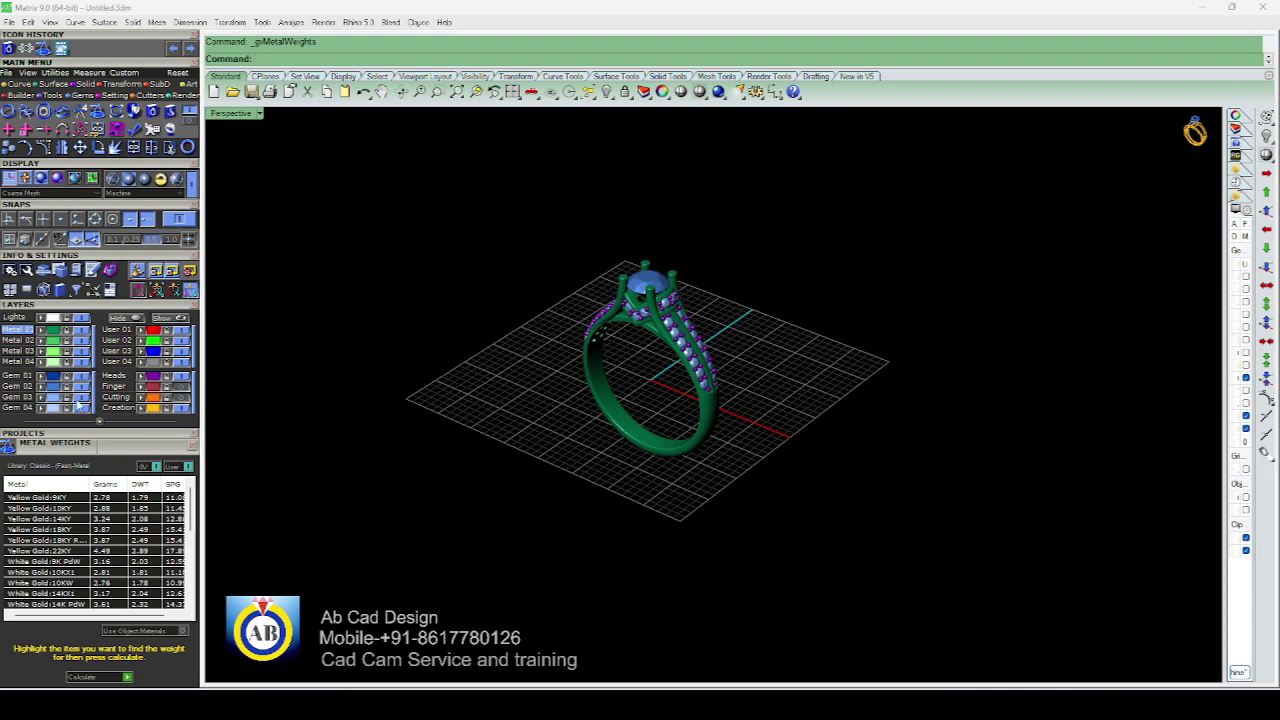
Hide the centre stone and calculate all 36 parts' metal weight: 4.22 g in 18KY
{"action": "left_click", "coordinate": [82, 388]}
{"action": "mouse_move", "coordinate": [534, 417]}
{"action": "right_mouse_down"}
{"action": "mouse_move", "coordinate": [672, 375]}
{"action": "mouse_move", "coordinate": [594, 314]}
{"action": "mouse_move", "coordinate": [660, 315]}
{"action": "mouse_move", "coordinate": [649, 356]}
{"action": "mouse_move", "coordinate": [673, 333]}
{"action": "mouse_move", "coordinate": [646, 345]}
{"action": "mouse_move", "coordinate": [659, 360]}
{"action": "right_mouse_up"}
{"action": "left_click", "coordinate": [679, 325]}
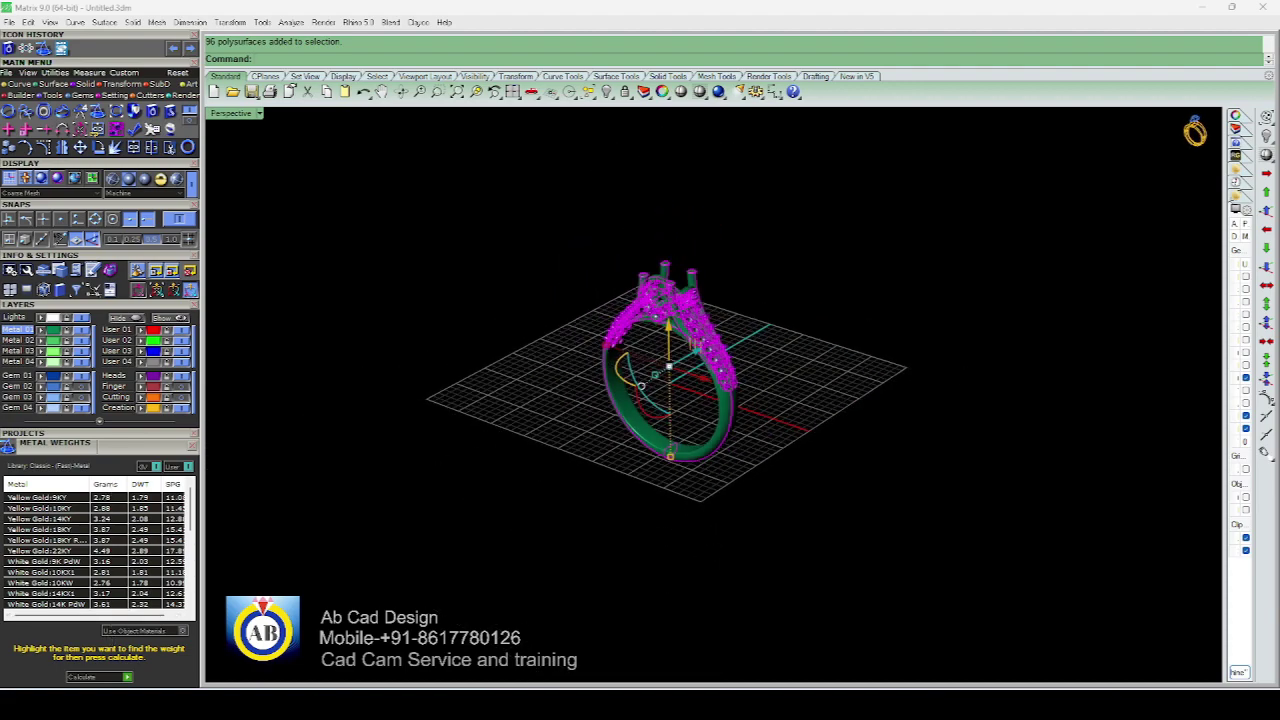
{"action": "left_click", "coordinate": [128, 678]}
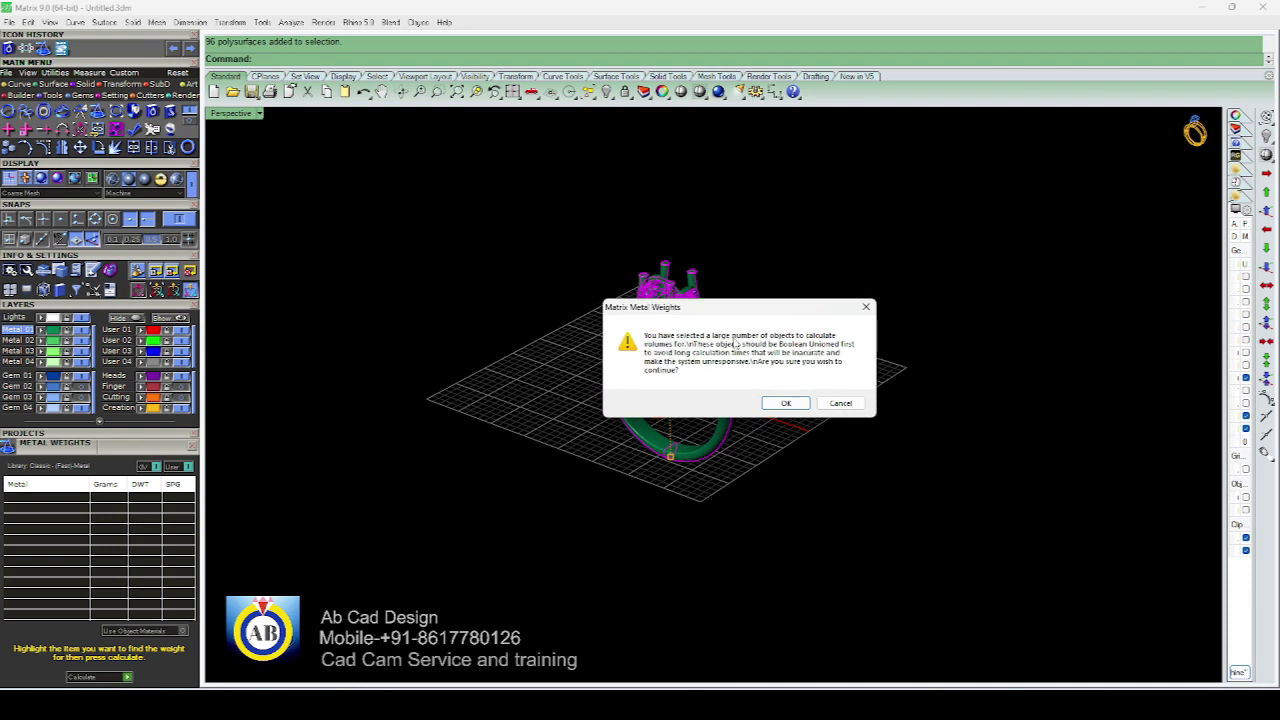
{"action": "mouse_move", "coordinate": [754, 311]}
{"action": "left_mouse_down"}
{"action": "mouse_move", "coordinate": [490, 232]}
{"action": "mouse_move", "coordinate": [690, 249]}
{"action": "left_mouse_up"}
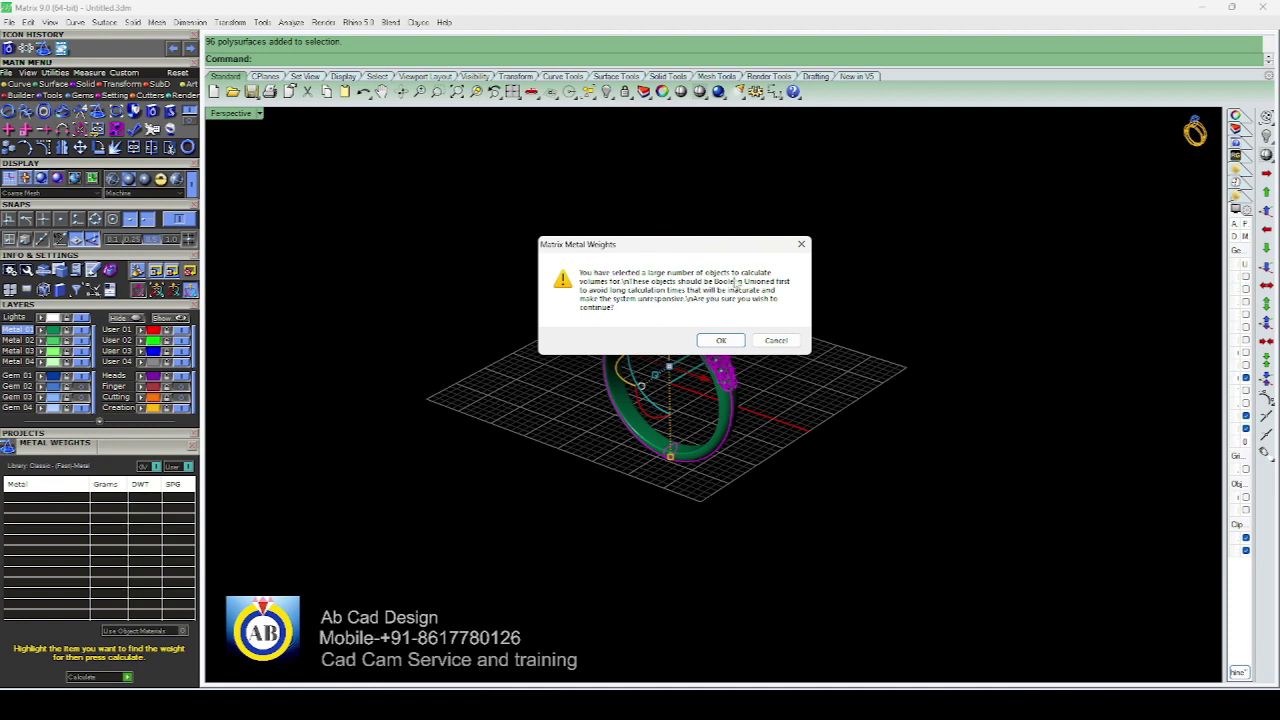
{"action": "left_click", "coordinate": [721, 340]}
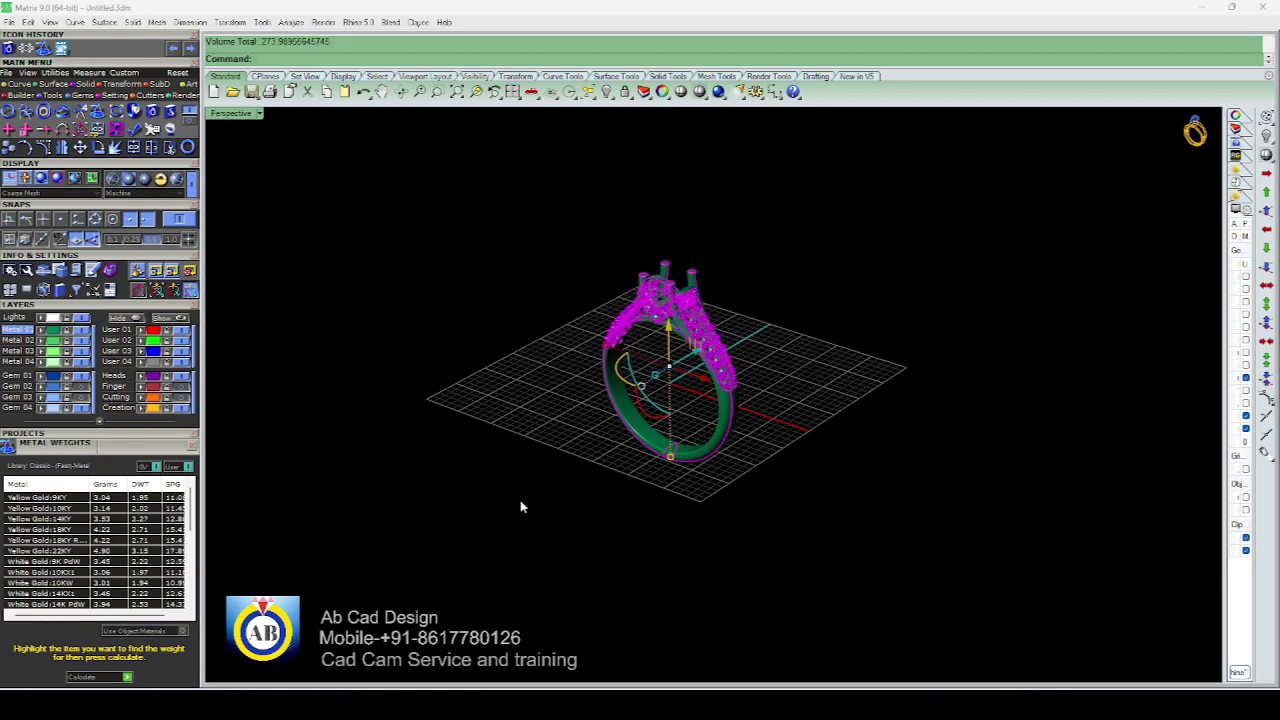
{"action": "left_click", "coordinate": [578, 427]}
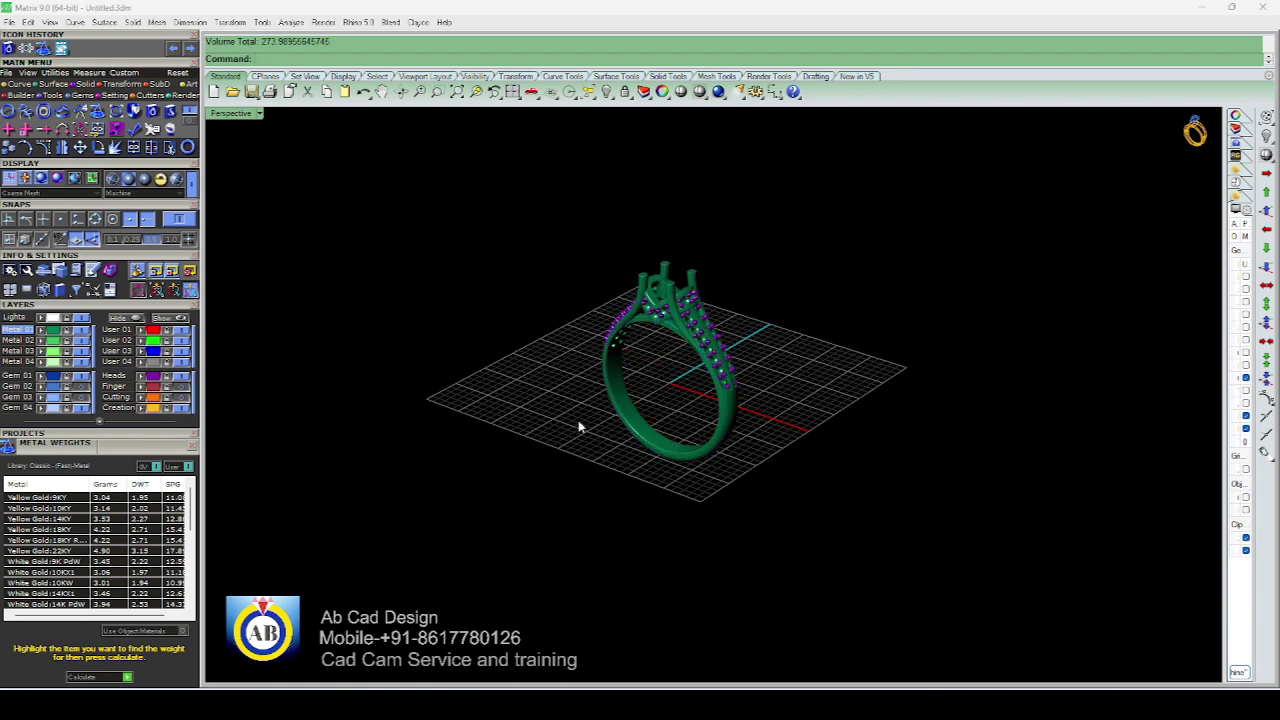
{"action": "scroll", "coordinate": [578, 427], "scroll_direction": "up", "scroll_amount": 1}
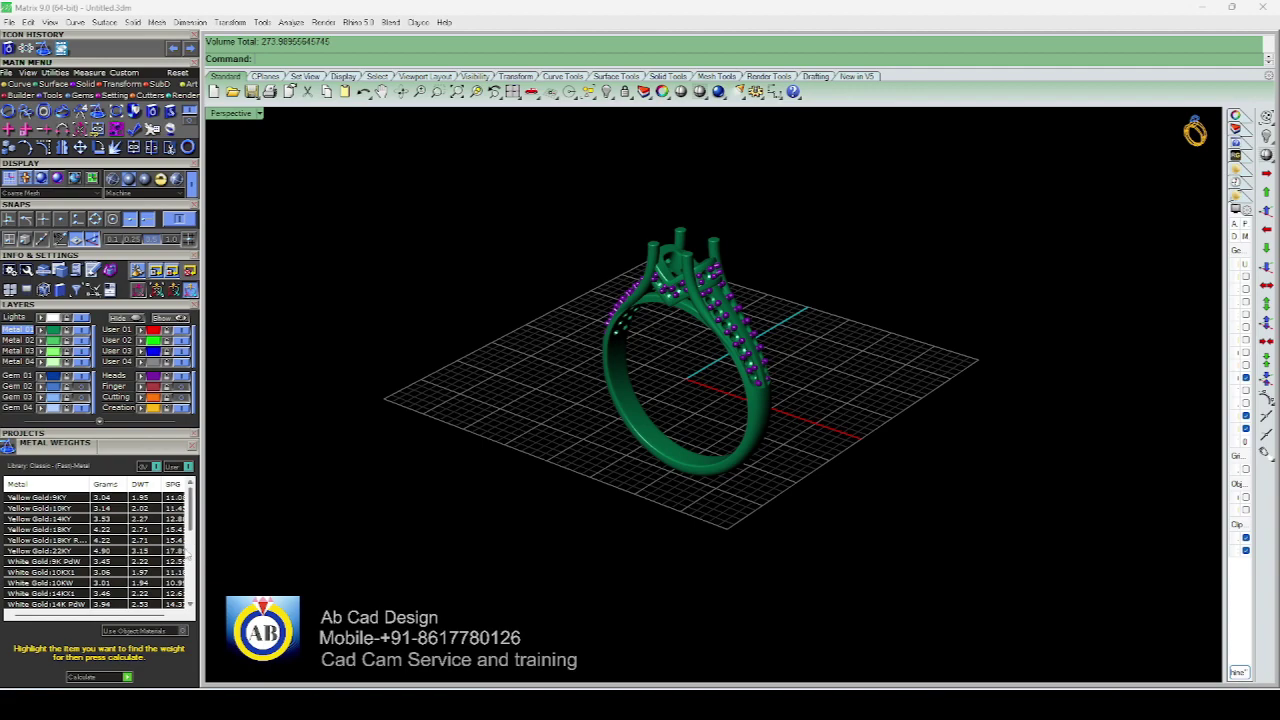
{"action": "scroll", "coordinate": [643, 449], "scroll_direction": "down", "scroll_amount": 3}
{"action": "scroll", "coordinate": [658, 446], "scroll_direction": "down", "scroll_amount": 2}
{"action": "scroll", "coordinate": [650, 430], "scroll_direction": "up", "scroll_amount": 5}
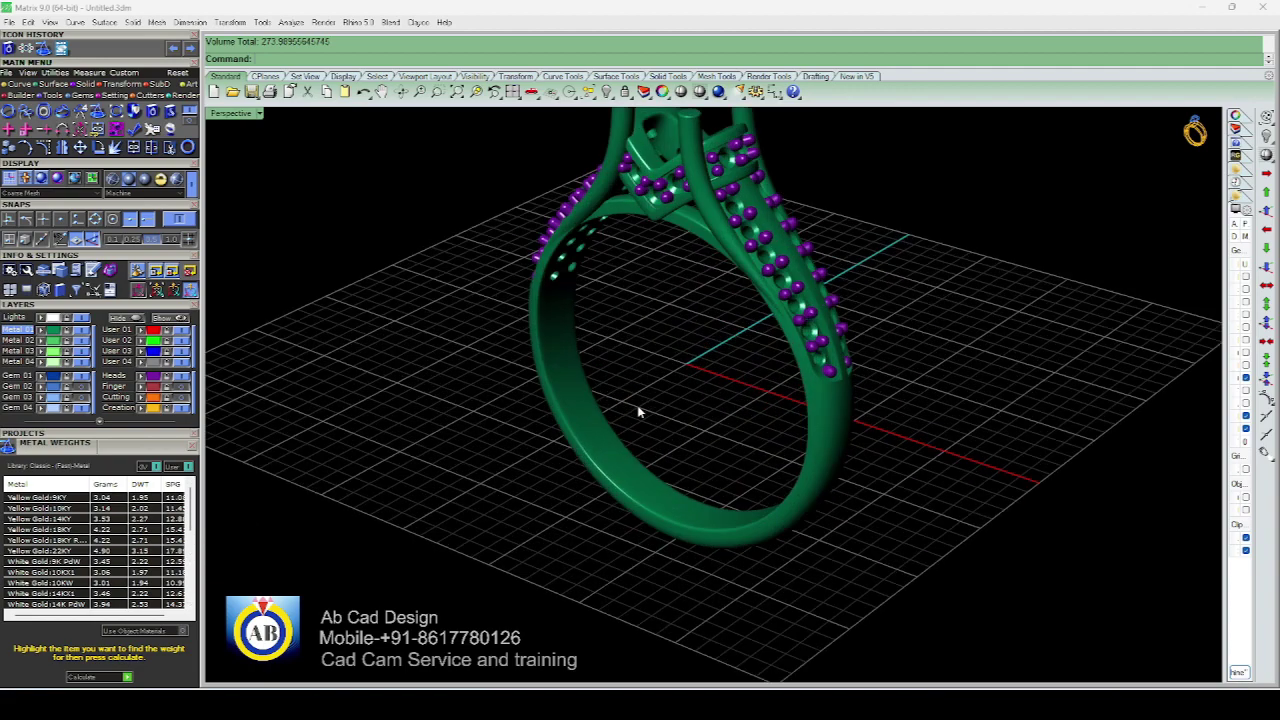
{"action": "scroll", "coordinate": [600, 416], "scroll_direction": "down", "scroll_amount": 4}
{"action": "scroll", "coordinate": [630, 410], "scroll_direction": "up", "scroll_amount": 2}
{"action": "scroll", "coordinate": [630, 418], "scroll_direction": "up", "scroll_amount": 2}
{"action": "scroll", "coordinate": [630, 415], "scroll_direction": "down", "scroll_amount": 2}
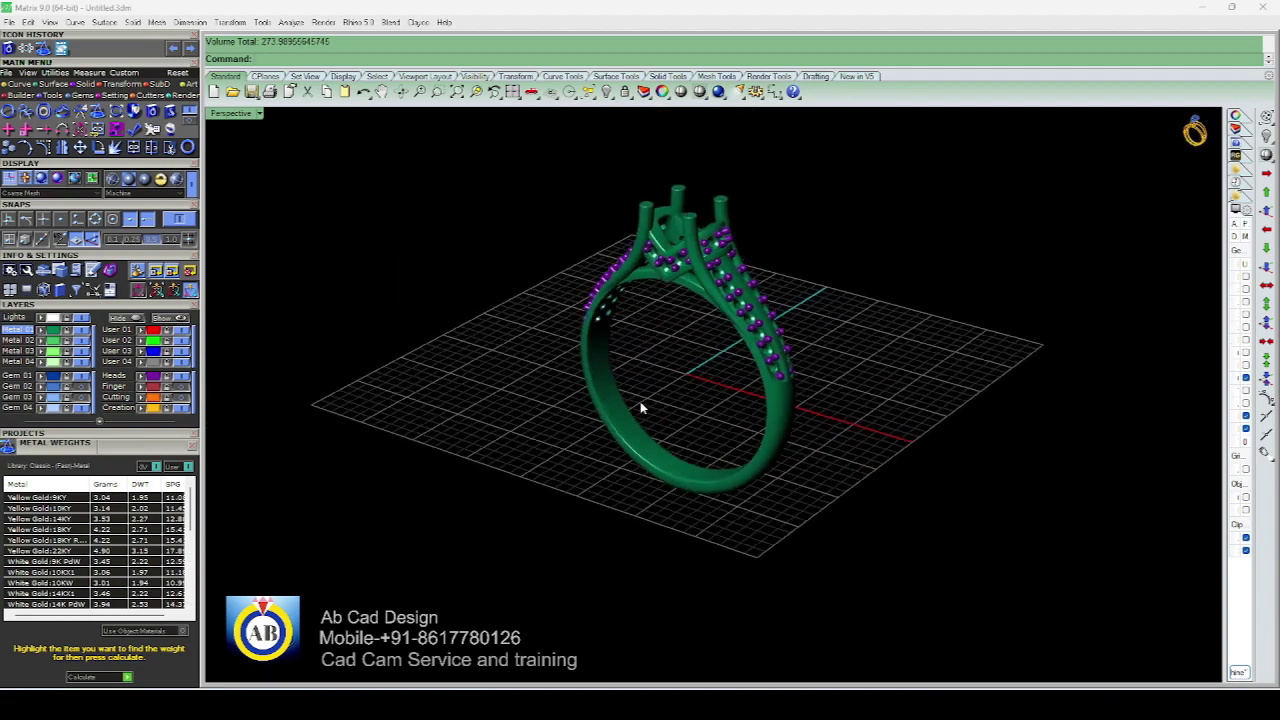
{"action": "scroll", "coordinate": [640, 403], "scroll_direction": "down", "scroll_amount": 2}
{"action": "scroll", "coordinate": [600, 430], "scroll_direction": "up", "scroll_amount": 1}
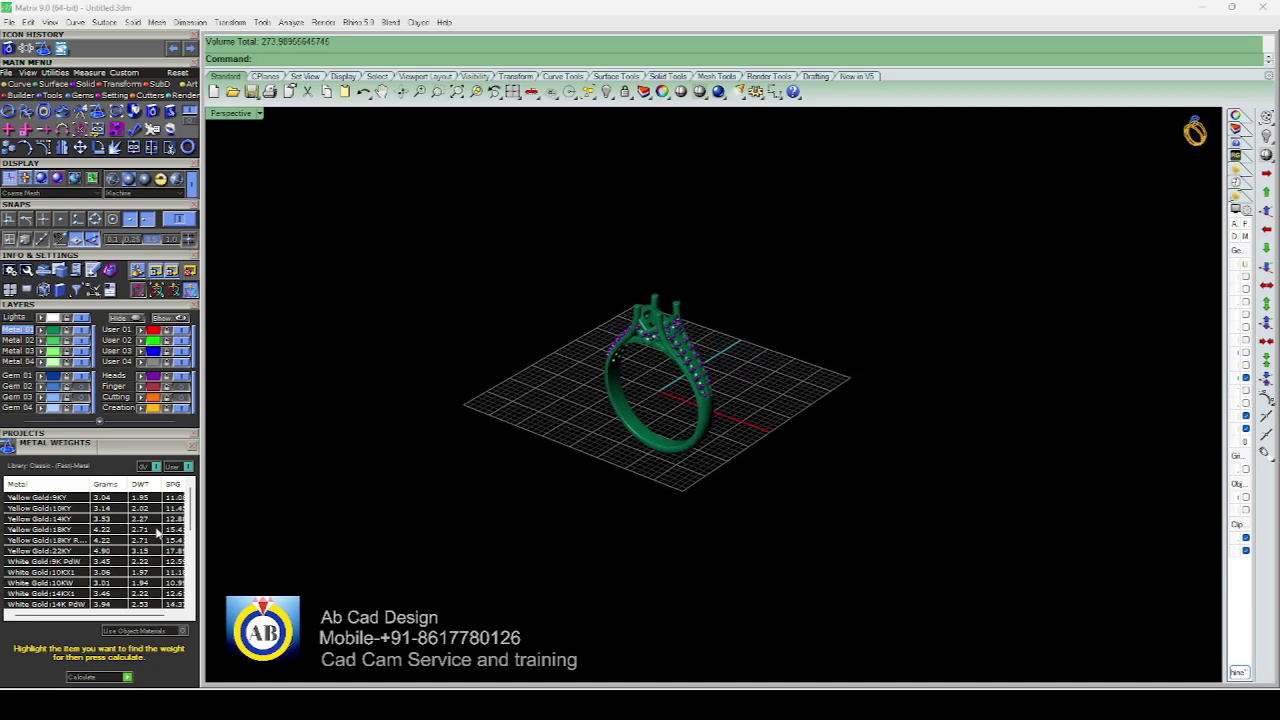
{"action": "scroll", "coordinate": [617, 446], "scroll_direction": "up", "scroll_amount": 2}
{"action": "mouse_move", "coordinate": [619, 444]}
{"action": "right_mouse_down"}
{"action": "mouse_move", "coordinate": [729, 414]}
{"action": "mouse_move", "coordinate": [631, 417]}
{"action": "right_mouse_up"}
{"action": "scroll", "coordinate": [631, 417], "scroll_direction": "down", "scroll_amount": 2}
{"action": "scroll", "coordinate": [626, 420], "scroll_direction": "up", "scroll_amount": 3}
{"action": "scroll", "coordinate": [641, 425], "scroll_direction": "down", "scroll_amount": 1}
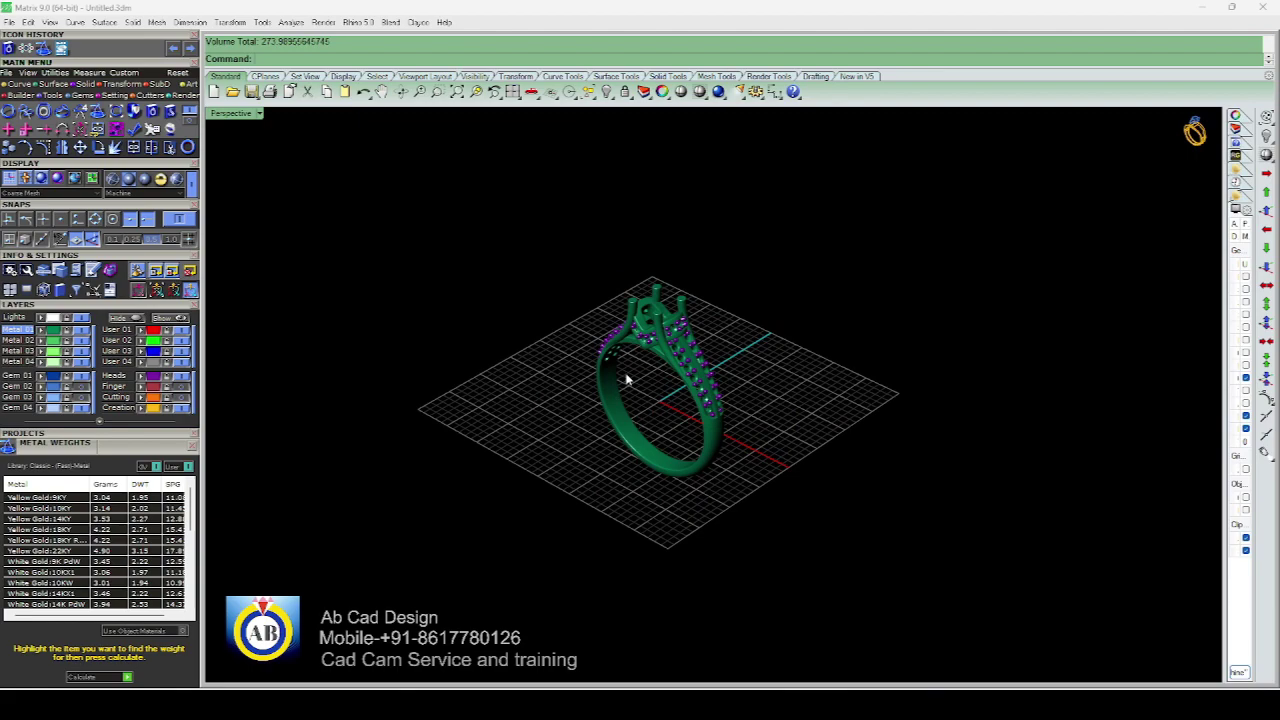
{"action": "mouse_move", "coordinate": [555, 441]}
{"action": "right_mouse_down"}
{"action": "mouse_move", "coordinate": [671, 400]}
{"action": "mouse_move", "coordinate": [560, 349]}
{"action": "mouse_move", "coordinate": [711, 341]}
{"action": "mouse_move", "coordinate": [729, 366]}
{"action": "mouse_move", "coordinate": [663, 402]}
{"action": "mouse_move", "coordinate": [726, 378]}
{"action": "mouse_move", "coordinate": [690, 360]}
{"action": "mouse_move", "coordinate": [554, 351]}
{"action": "mouse_move", "coordinate": [674, 357]}
{"action": "mouse_move", "coordinate": [713, 376]}
{"action": "right_mouse_up"}
{"action": "scroll", "coordinate": [726, 380], "scroll_direction": "up", "scroll_amount": 3}
{"action": "scroll", "coordinate": [694, 354], "scroll_direction": "down", "scroll_amount": 2}
{"action": "scroll", "coordinate": [670, 364], "scroll_direction": "up", "scroll_amount": 3}
{"action": "scroll", "coordinate": [680, 363], "scroll_direction": "down", "scroll_amount": 2}
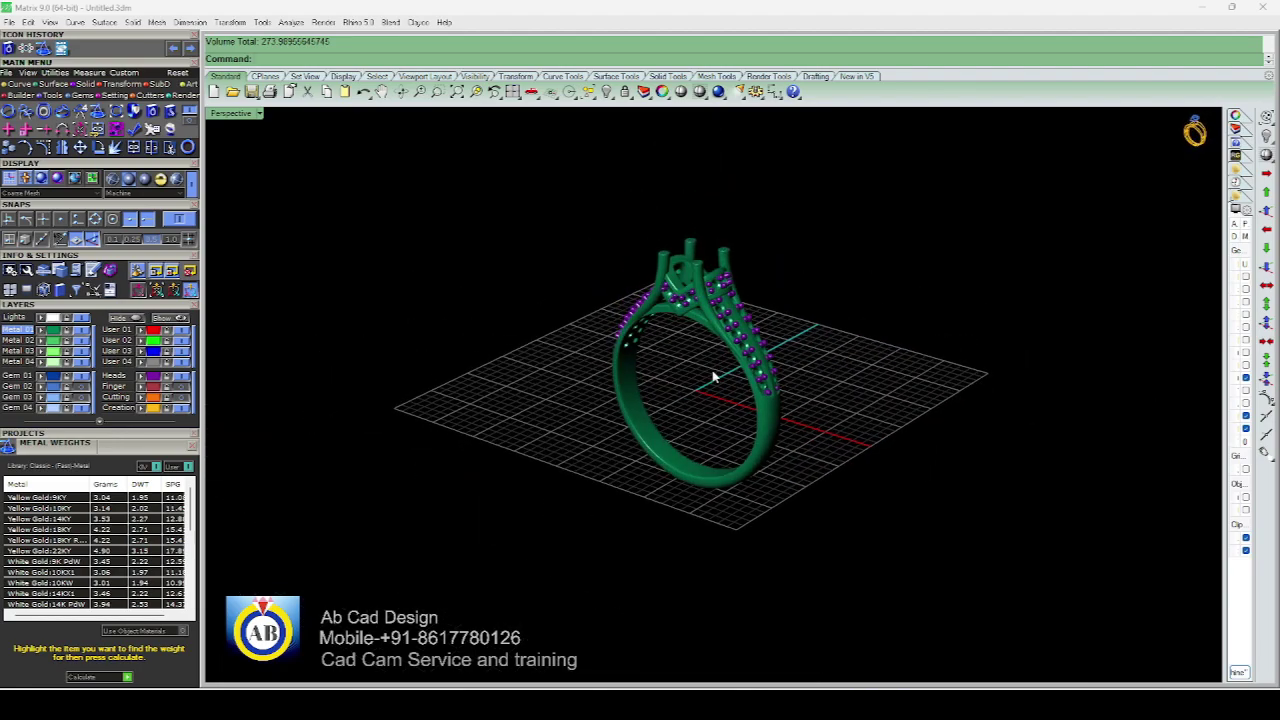
{"action": "scroll", "coordinate": [710, 372], "scroll_direction": "down", "scroll_amount": 1}
{"action": "scroll", "coordinate": [708, 376], "scroll_direction": "up", "scroll_amount": 2}
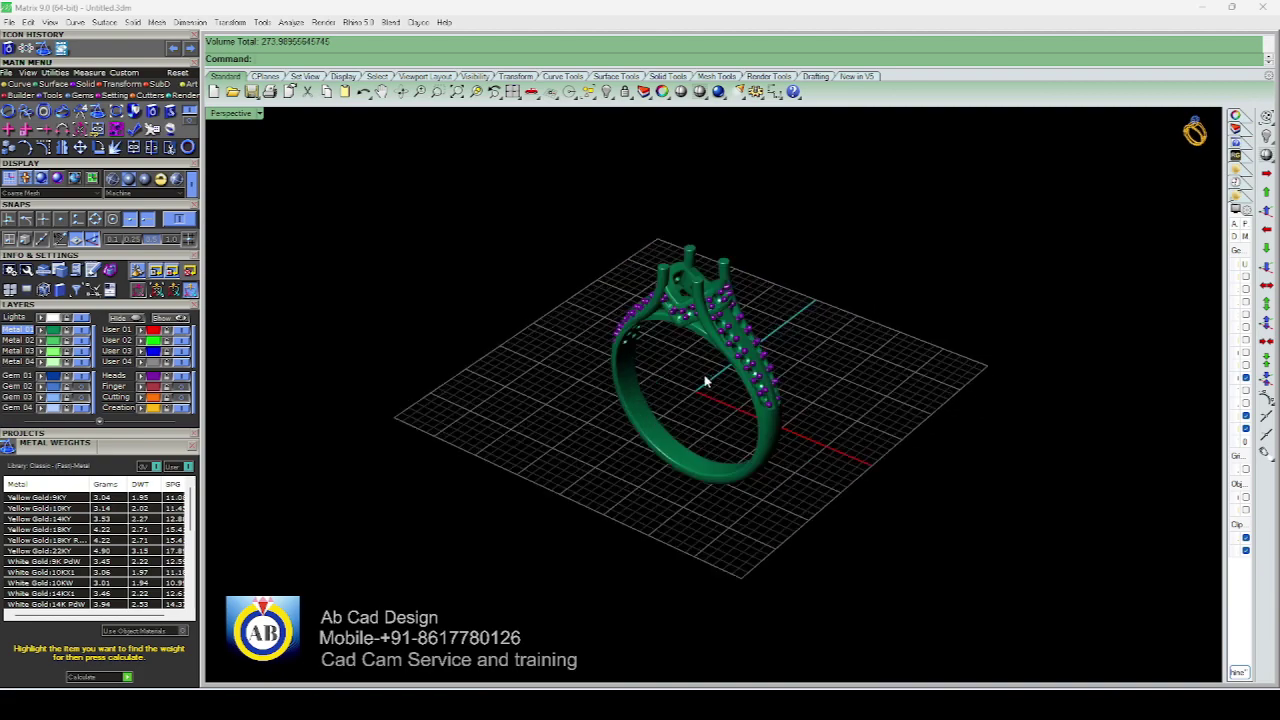
{"action": "scroll", "coordinate": [705, 381], "scroll_direction": "up", "scroll_amount": 2}
{"action": "scroll", "coordinate": [705, 372], "scroll_direction": "down", "scroll_amount": 3}
{"action": "mouse_move", "coordinate": [711, 371]}
{"action": "right_mouse_down"}
{"action": "mouse_move", "coordinate": [566, 343]}
{"action": "mouse_move", "coordinate": [698, 333]}
{"action": "mouse_move", "coordinate": [674, 363]}
{"action": "right_mouse_up"}
{"action": "scroll", "coordinate": [698, 333], "scroll_direction": "up", "scroll_amount": 2}
{"action": "scroll", "coordinate": [674, 363], "scroll_direction": "down", "scroll_amount": 3}
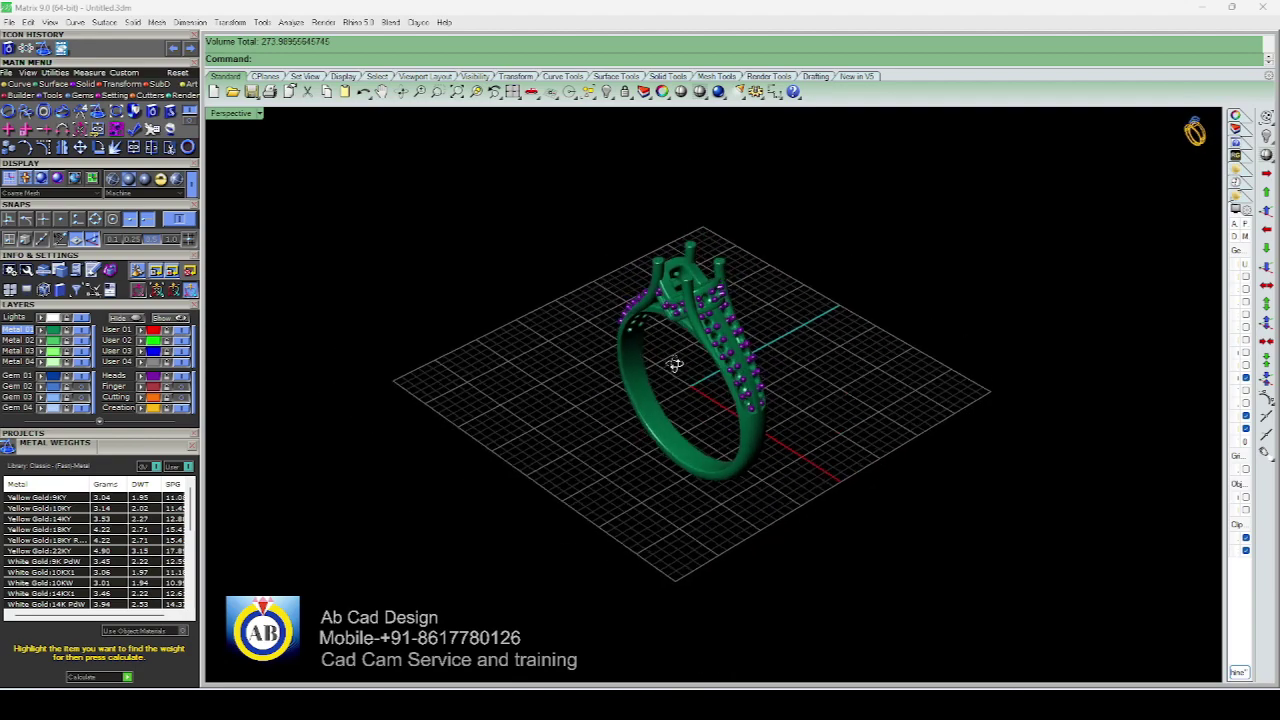
{"action": "scroll", "coordinate": [678, 351], "scroll_direction": "up", "scroll_amount": 1}
{"action": "scroll", "coordinate": [678, 351], "scroll_direction": "down", "scroll_amount": 2}
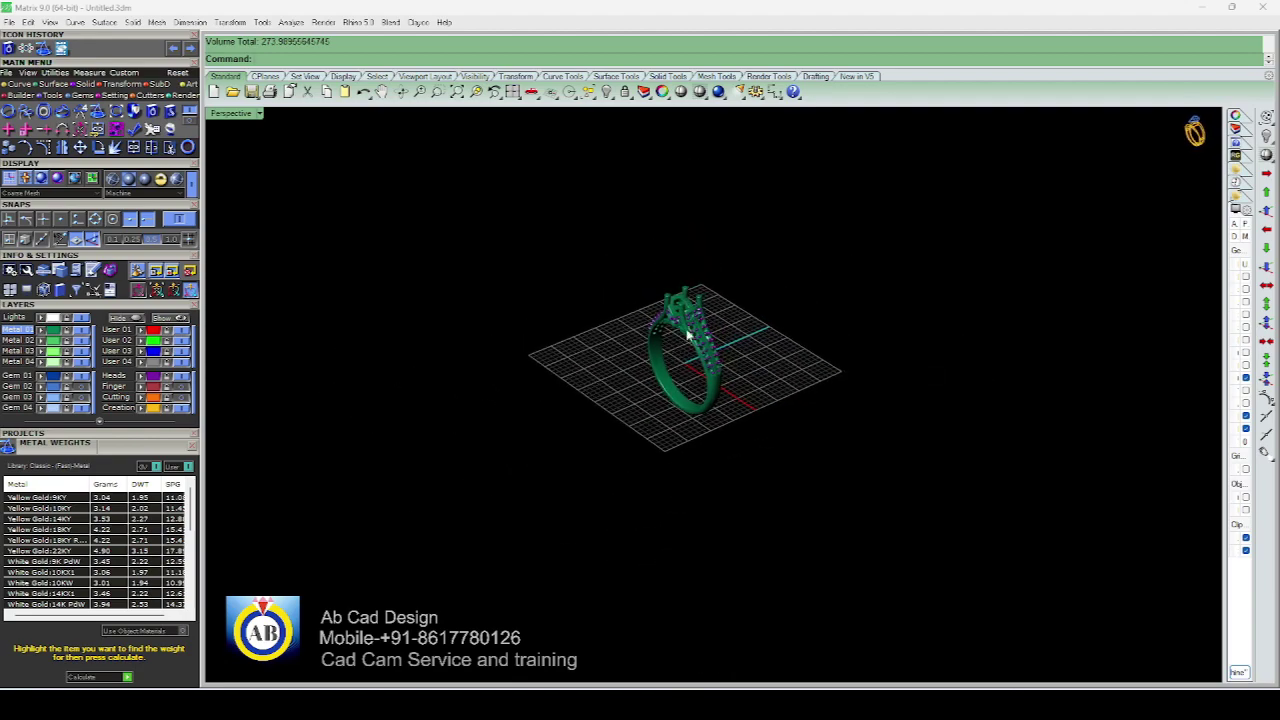
{"action": "scroll", "coordinate": [690, 333], "scroll_direction": "up", "scroll_amount": 3}
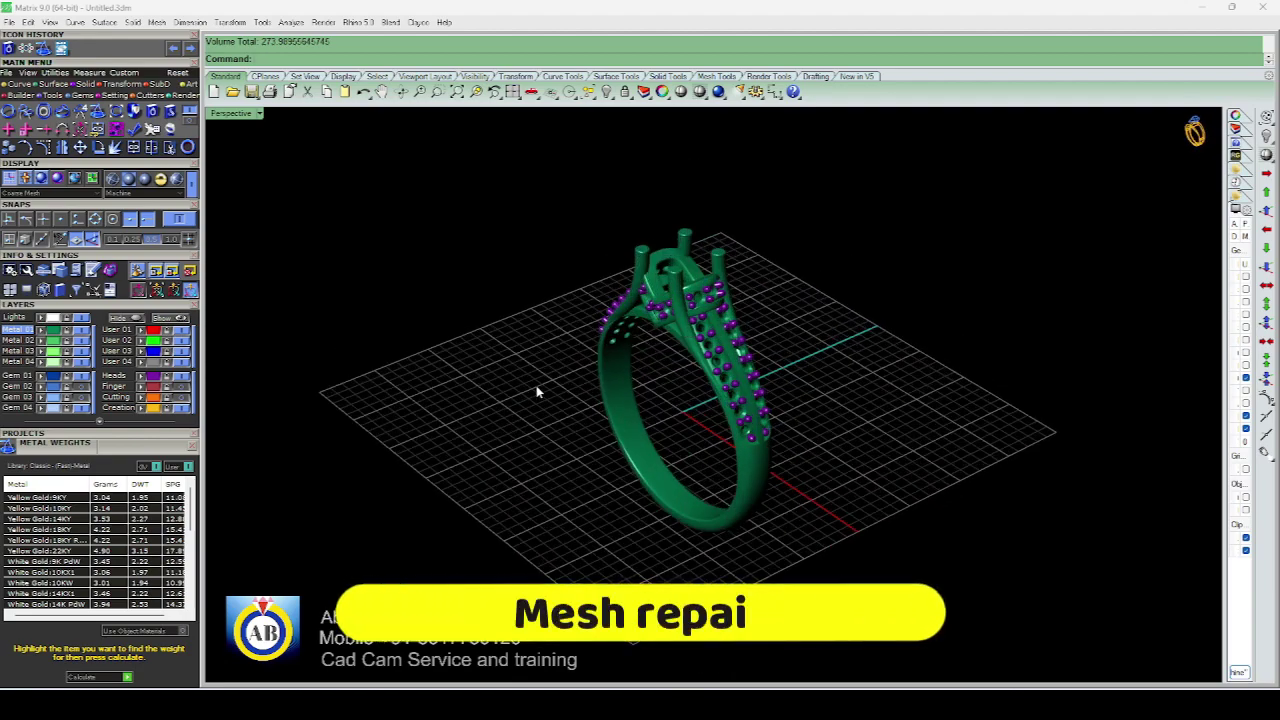
{"action": "scroll", "coordinate": [536, 385], "scroll_direction": "down", "scroll_amount": 2}
{"action": "right_click_drag", "start_coordinate": [540, 380], "coordinate": [640, 360]}
{"action": "scroll", "coordinate": [700, 355], "scroll_direction": "up", "scroll_amount": 2}
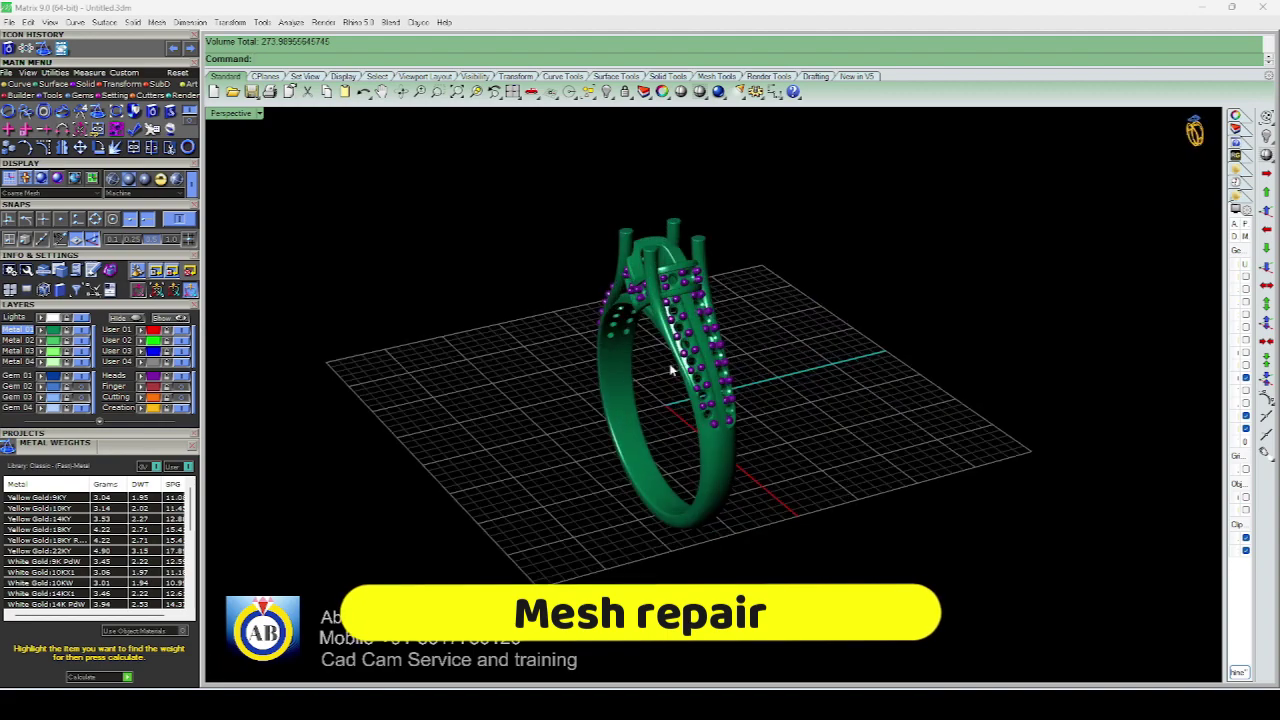
{"action": "scroll", "coordinate": [708, 352], "scroll_direction": "up", "scroll_amount": 1}
Select all 96 ring objects and start gvMeshRepair to build a print mesh
{"action": "key", "text": "ctrl+a"}
{"action": "scroll", "coordinate": [640, 360], "scroll_direction": "down", "scroll_amount": 3}
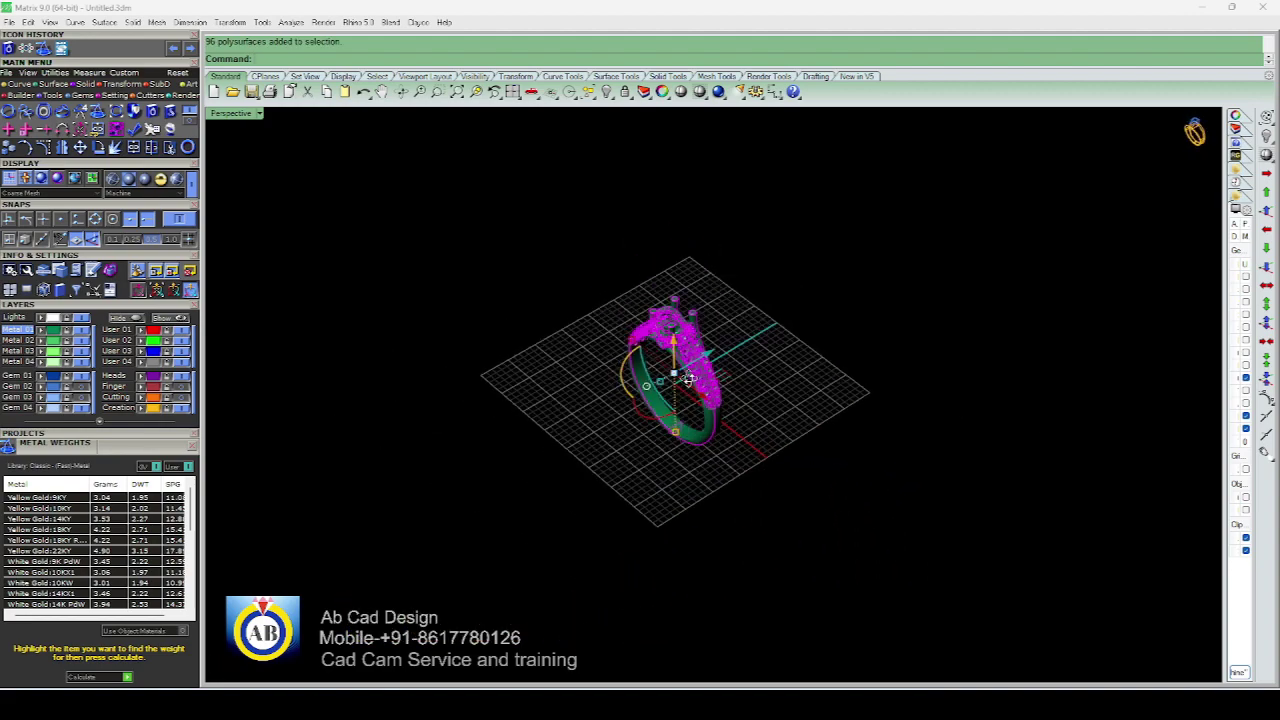
{"action": "right_click_drag", "start_coordinate": [620, 360], "coordinate": [556, 320]}
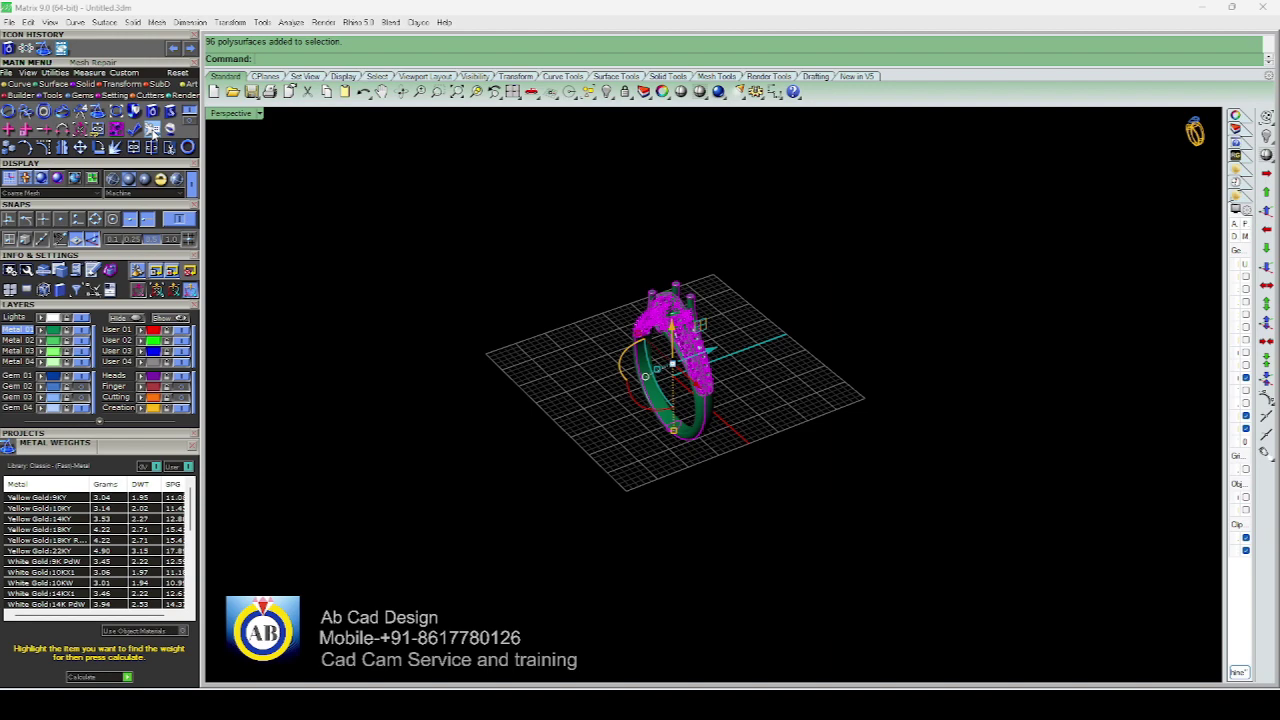
{"action": "left_click", "coordinate": [152, 128]}
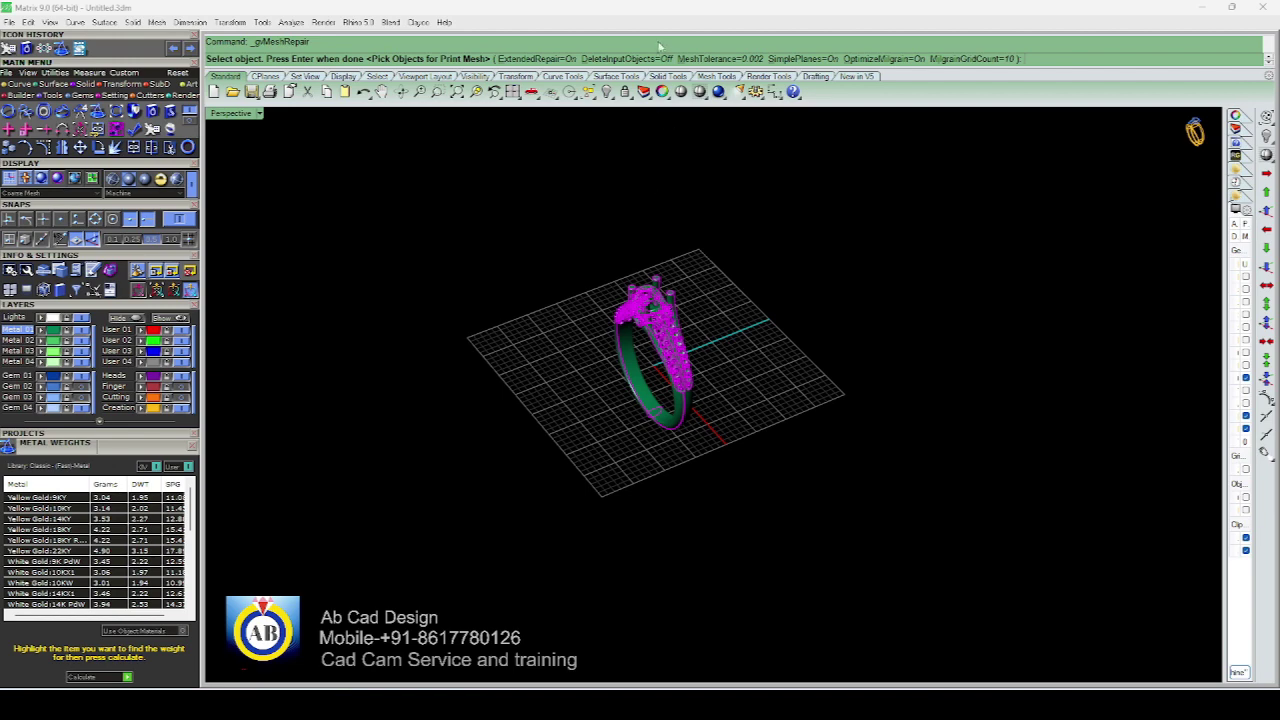
Confirm the selected ring parts to create one unified repaired mesh
{"action": "scroll", "coordinate": [667, 338], "scroll_direction": "down", "scroll_amount": 2}
{"action": "scroll", "coordinate": [667, 338], "scroll_direction": "up", "scroll_amount": 2}
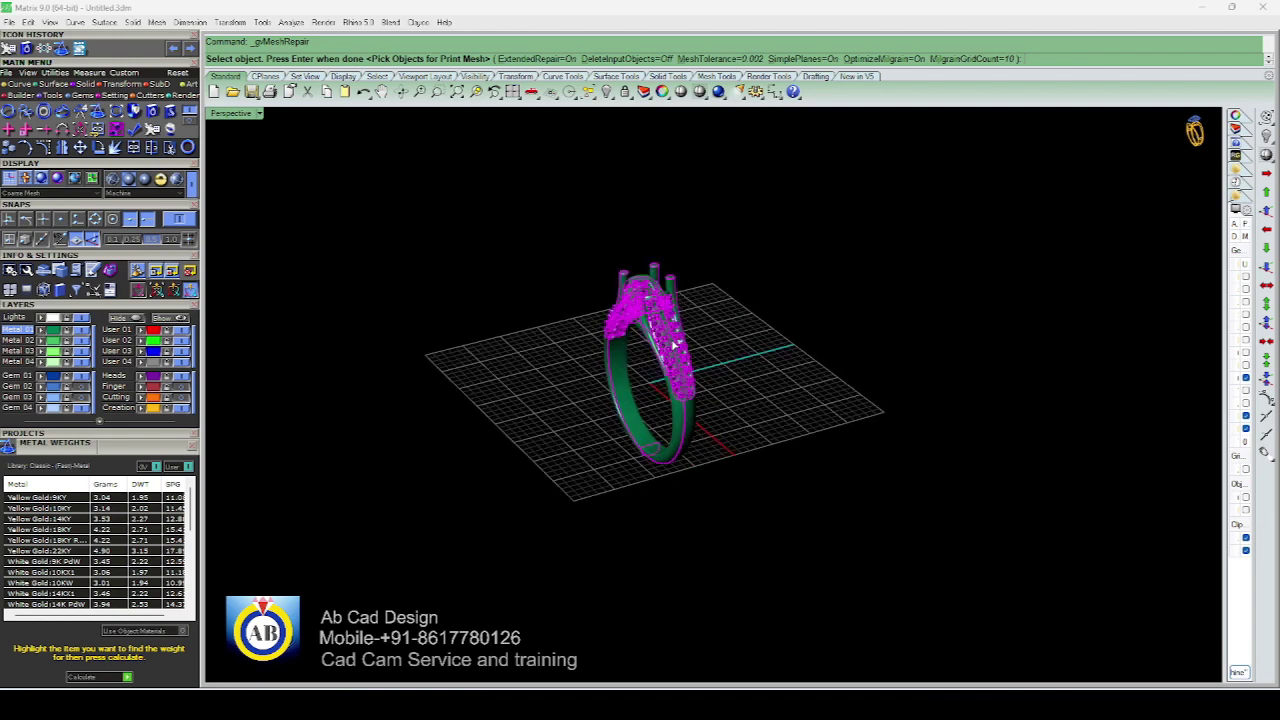
{"action": "scroll", "coordinate": [735, 374], "scroll_direction": "down", "scroll_amount": 2}
{"action": "scroll", "coordinate": [738, 377], "scroll_direction": "up", "scroll_amount": 2}
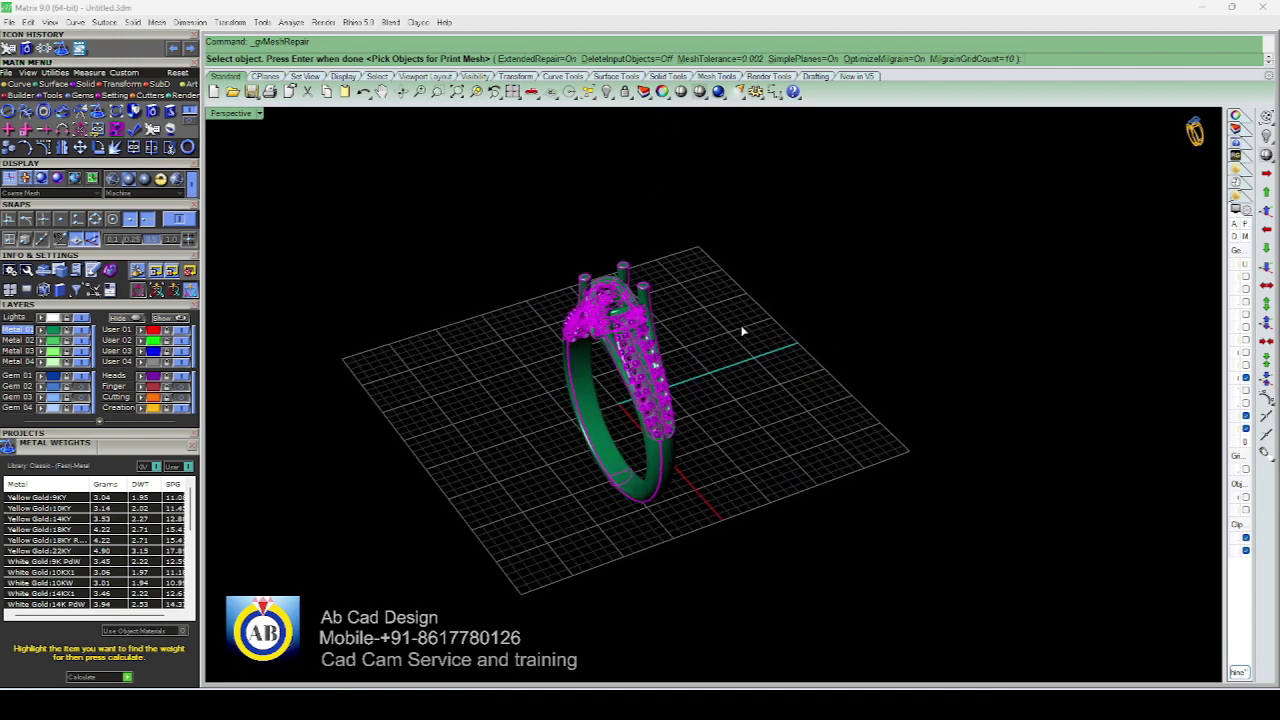
{"action": "key", "text": "Return"}
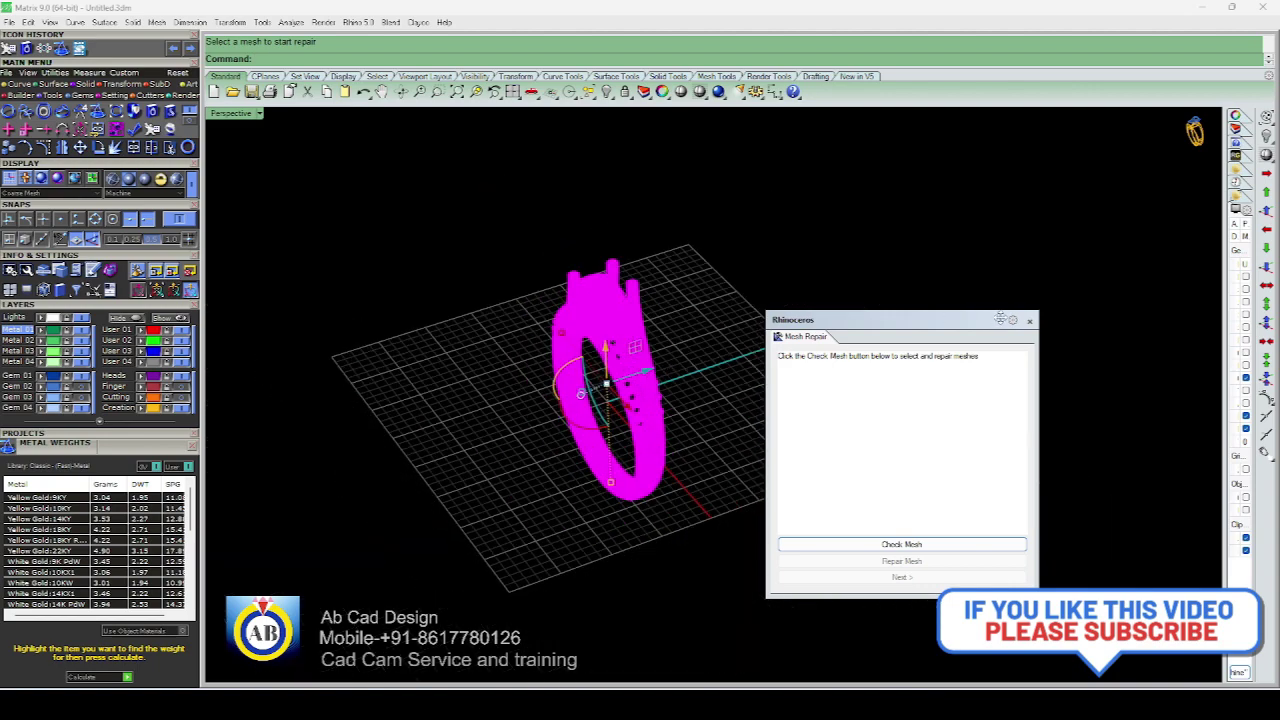
Close the Mesh Repair wizard and move the mesh beside the original ring
{"action": "left_click", "coordinate": [1030, 321]}
{"action": "right_click_drag", "start_coordinate": [732, 393], "coordinate": [645, 373]}
{"action": "type", "text": "10"}
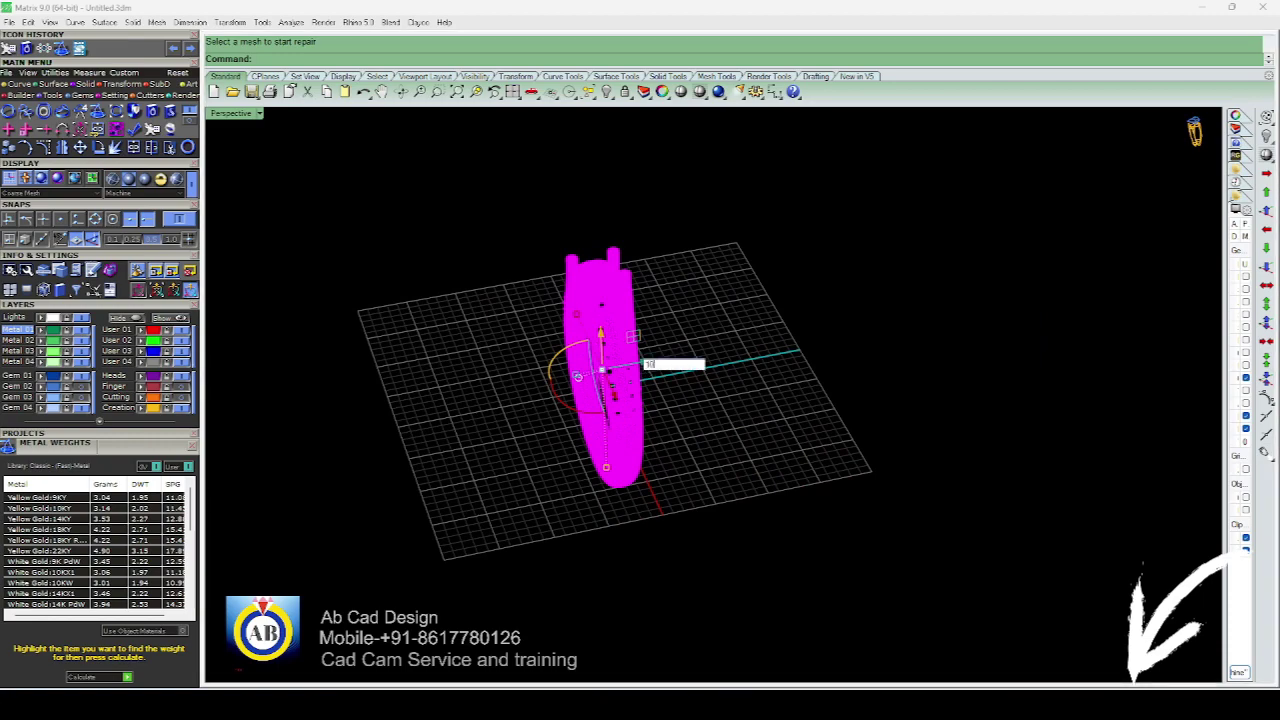
{"action": "key", "text": "Return"}
{"action": "left_click", "coordinate": [870, 346]}
{"action": "scroll", "coordinate": [729, 306], "scroll_direction": "down", "scroll_amount": 3}
{"action": "scroll", "coordinate": [731, 333], "scroll_direction": "up", "scroll_amount": 4}
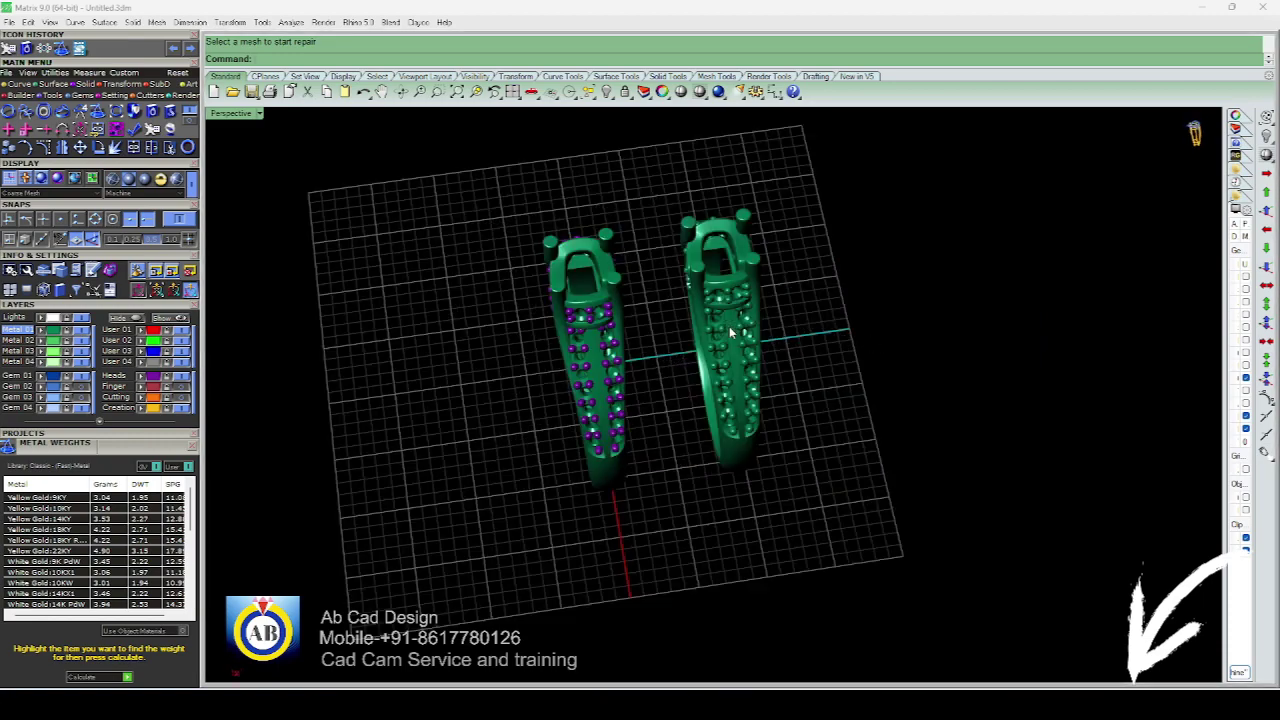
Put the mesh ring on the right onto a yellow gold metal layer
{"action": "left_click", "coordinate": [731, 333]}
{"action": "mouse_move", "coordinate": [729, 320]}
{"action": "right_mouse_down"}
{"action": "mouse_move", "coordinate": [720, 294]}
{"action": "mouse_move", "coordinate": [880, 314]}
{"action": "mouse_move", "coordinate": [739, 334]}
{"action": "mouse_move", "coordinate": [741, 294]}
{"action": "right_mouse_up"}
{"action": "key", "text": "Escape"}
{"action": "left_click", "coordinate": [739, 334]}
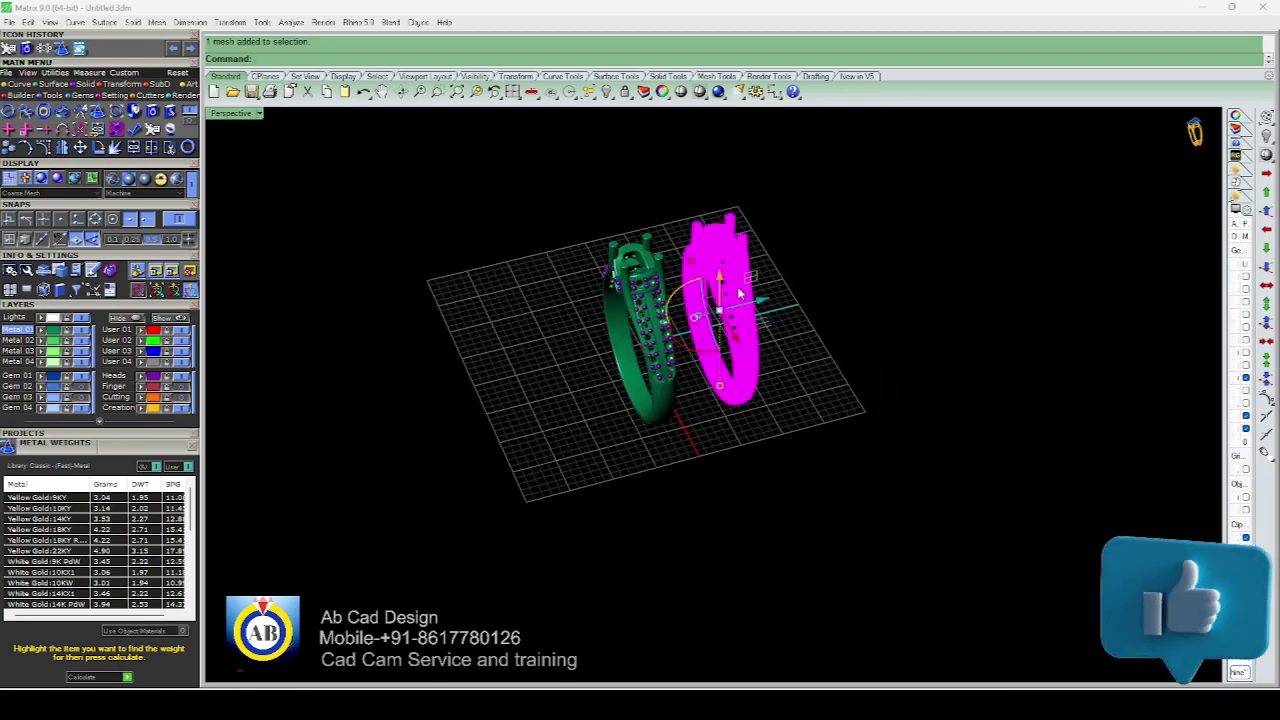
{"action": "left_click", "coordinate": [141, 410]}
{"action": "scroll", "coordinate": [554, 466], "scroll_direction": "up", "scroll_amount": 3}
{"action": "mouse_move", "coordinate": [554, 466]}
{"action": "right_mouse_down"}
{"action": "mouse_move", "coordinate": [681, 287]}
{"action": "mouse_move", "coordinate": [689, 331]}
{"action": "right_mouse_up"}
{"action": "scroll", "coordinate": [668, 325], "scroll_direction": "up", "scroll_amount": 3}
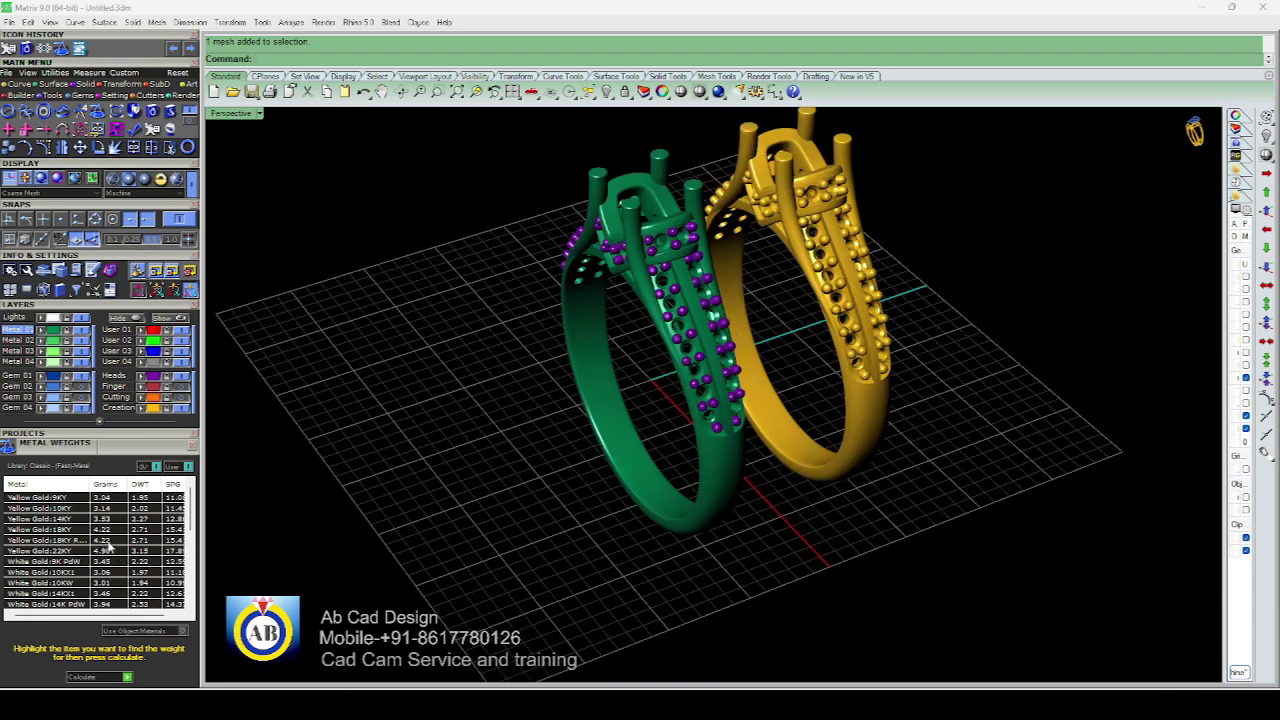
{"action": "scroll", "coordinate": [696, 436], "scroll_direction": "down", "scroll_amount": 3}
Calculate the gold mesh ring's metal weight: volume about 246.45, 3.80 g in 18KY
{"action": "mouse_move", "coordinate": [680, 420]}
{"action": "right_mouse_down"}
{"action": "mouse_move", "coordinate": [696, 436]}
{"action": "mouse_move", "coordinate": [707, 403]}
{"action": "right_mouse_up"}
{"action": "scroll", "coordinate": [696, 436], "scroll_direction": "up", "scroll_amount": 3}
{"action": "left_click", "coordinate": [708, 402]}
{"action": "scroll", "coordinate": [715, 448], "scroll_direction": "down", "scroll_amount": 3}
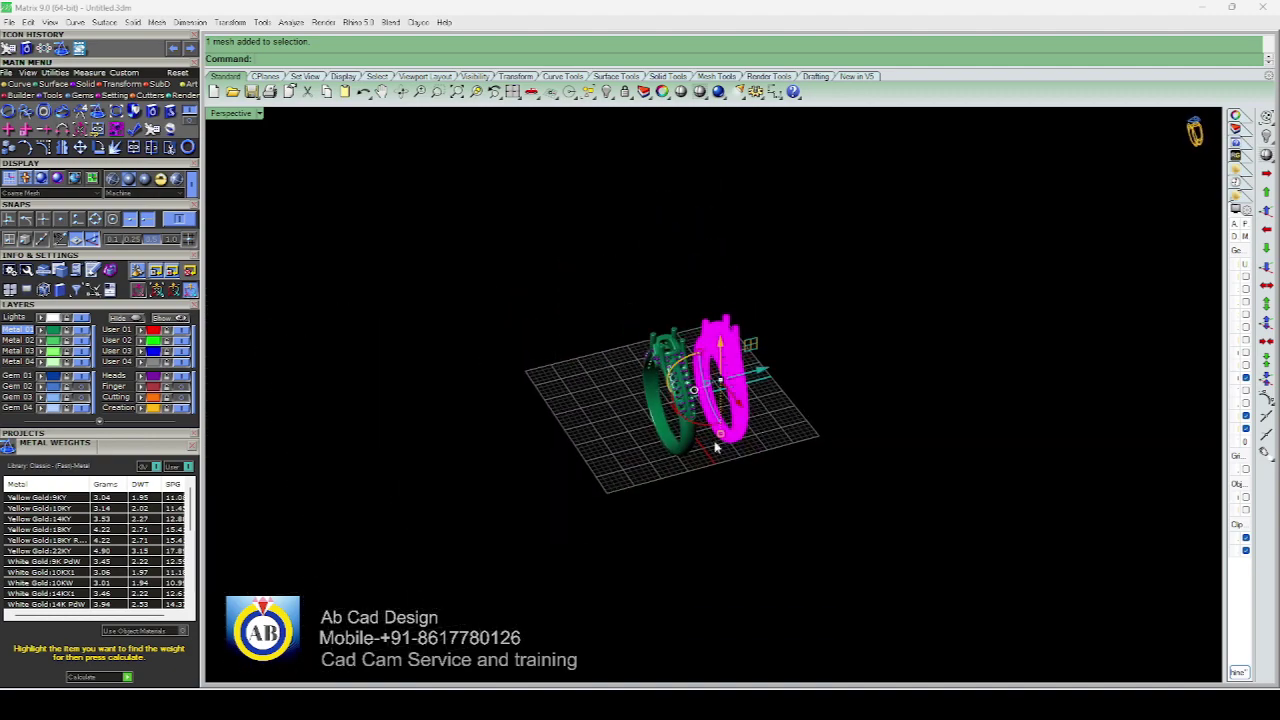
{"action": "left_click", "coordinate": [126, 680]}
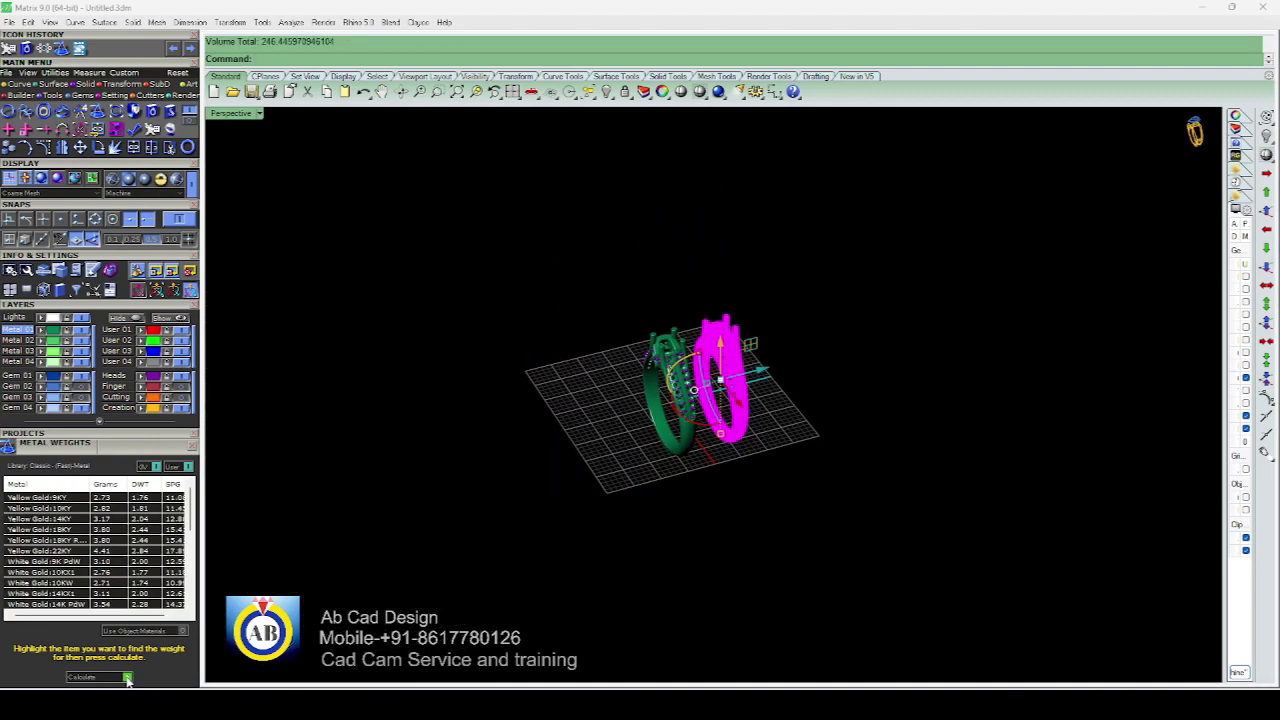
{"action": "left_click", "coordinate": [318, 566]}
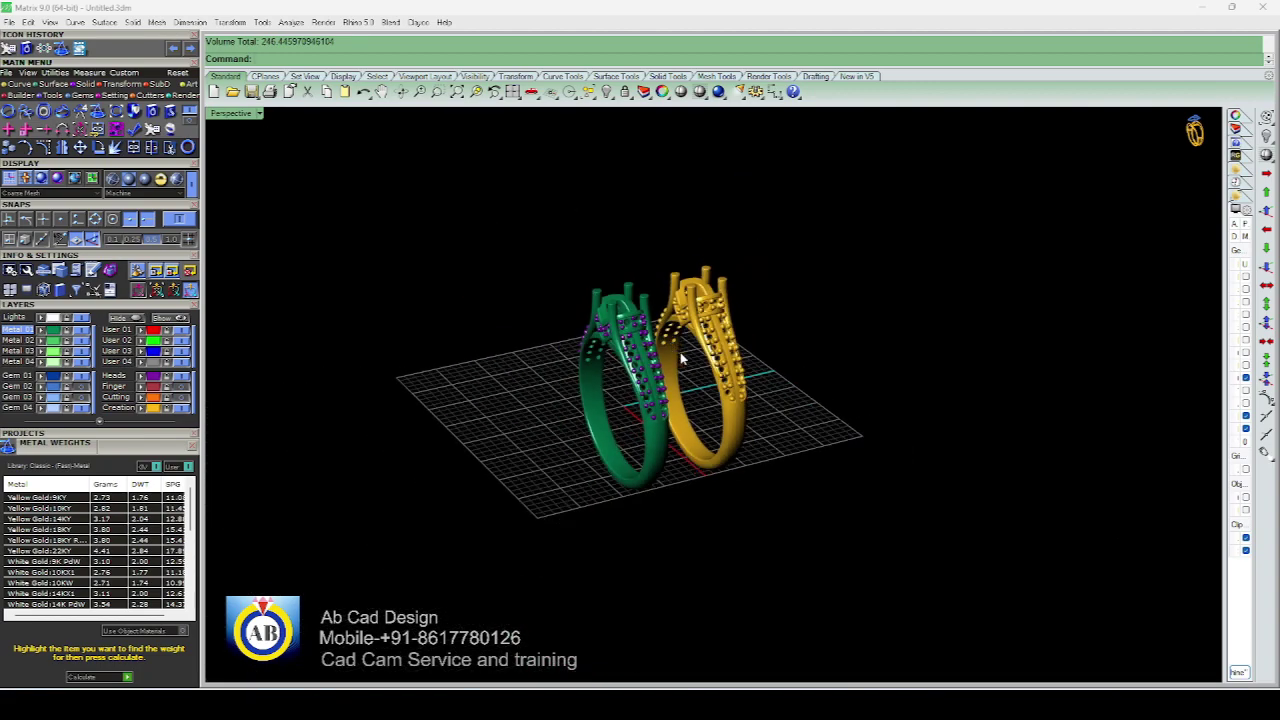
{"action": "scroll", "coordinate": [676, 367], "scroll_direction": "up", "scroll_amount": 2}
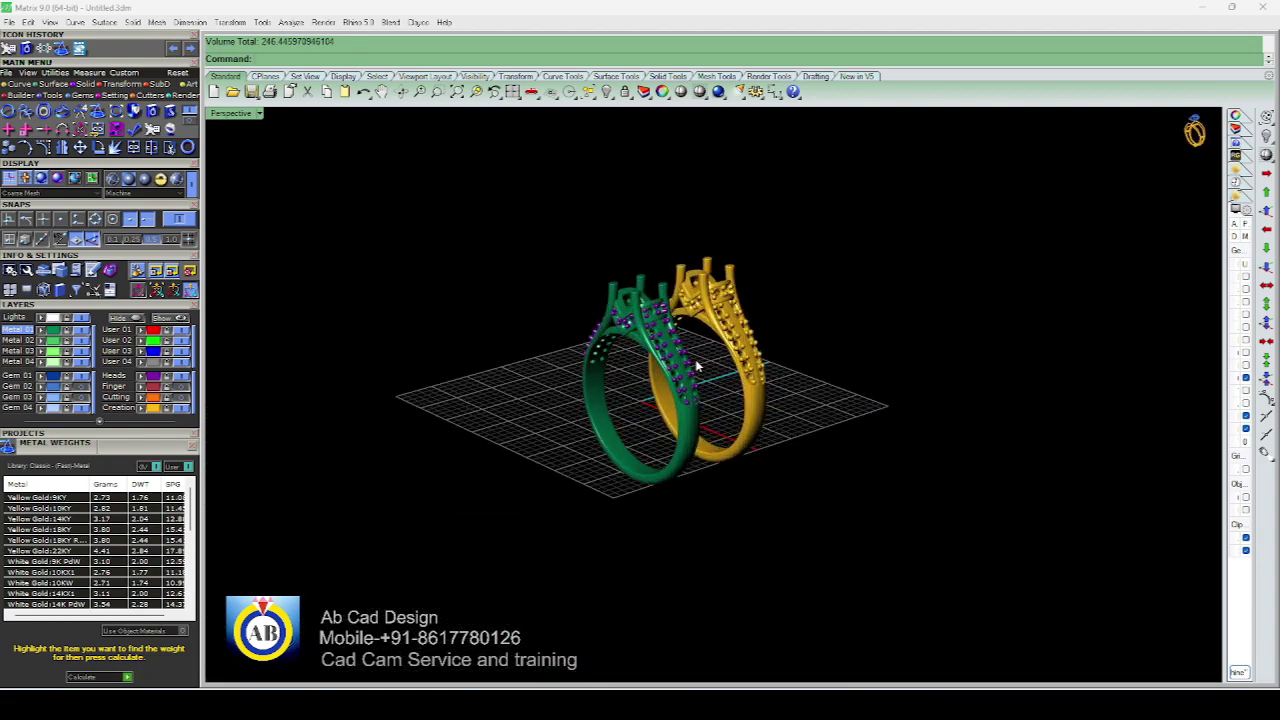
{"action": "scroll", "coordinate": [700, 360], "scroll_direction": "down", "scroll_amount": 1}
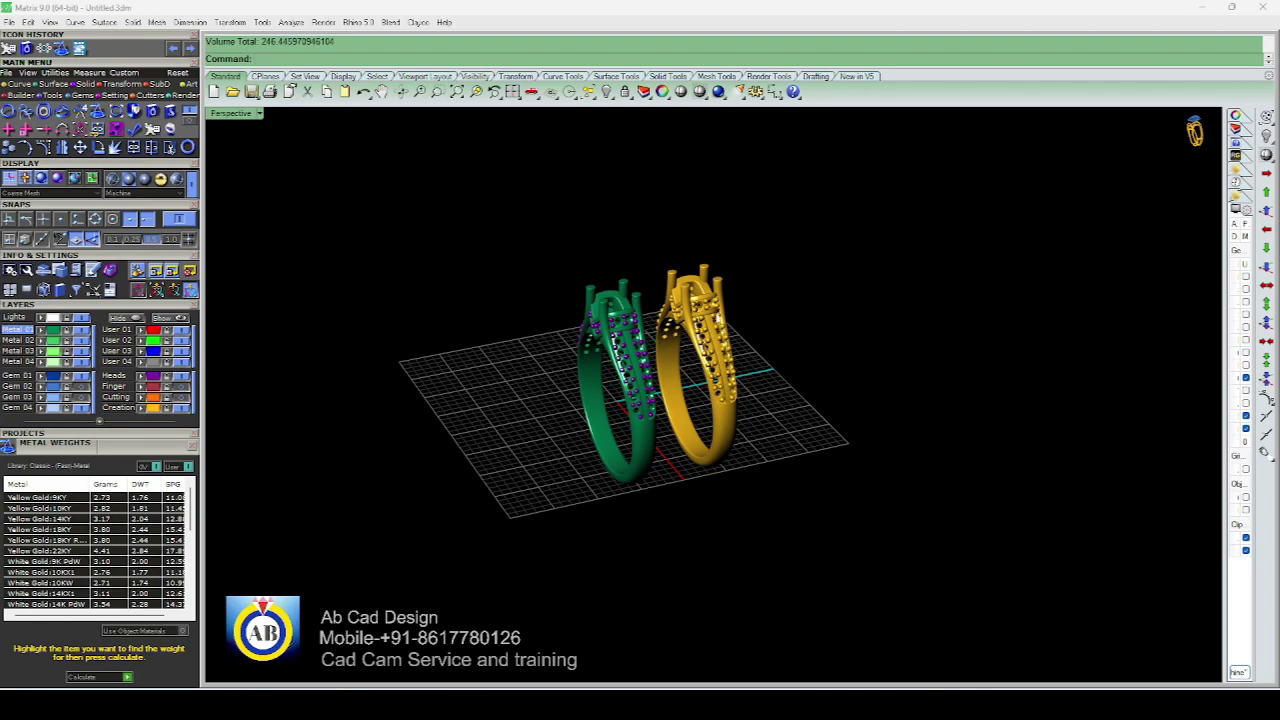
{"action": "mouse_move", "coordinate": [720, 342]}
{"action": "right_mouse_down"}
{"action": "mouse_move", "coordinate": [705, 312]}
{"action": "mouse_move", "coordinate": [827, 316]}
{"action": "mouse_move", "coordinate": [674, 309]}
{"action": "mouse_move", "coordinate": [590, 363]}
{"action": "right_mouse_up"}
{"action": "scroll", "coordinate": [686, 316], "scroll_direction": "up", "scroll_amount": 2}
{"action": "scroll", "coordinate": [755, 318], "scroll_direction": "up", "scroll_amount": 3}
{"action": "scroll", "coordinate": [755, 318], "scroll_direction": "down", "scroll_amount": 2}
{"action": "scroll", "coordinate": [485, 424], "scroll_direction": "up", "scroll_amount": 2}
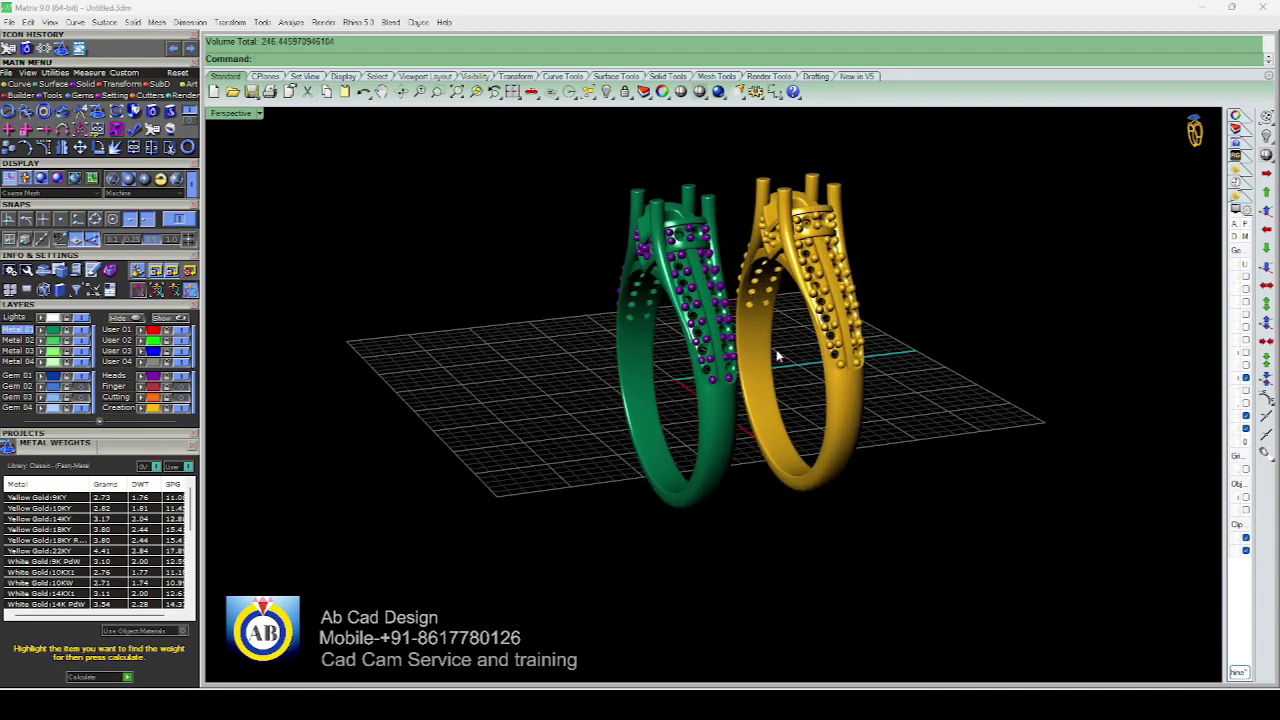
{"action": "scroll", "coordinate": [727, 317], "scroll_direction": "down", "scroll_amount": 2}
{"action": "mouse_move", "coordinate": [727, 317]}
{"action": "right_mouse_down"}
{"action": "mouse_move", "coordinate": [653, 318]}
{"action": "mouse_move", "coordinate": [704, 346]}
{"action": "mouse_move", "coordinate": [717, 316]}
{"action": "mouse_move", "coordinate": [640, 289]}
{"action": "mouse_move", "coordinate": [714, 293]}
{"action": "right_mouse_up"}
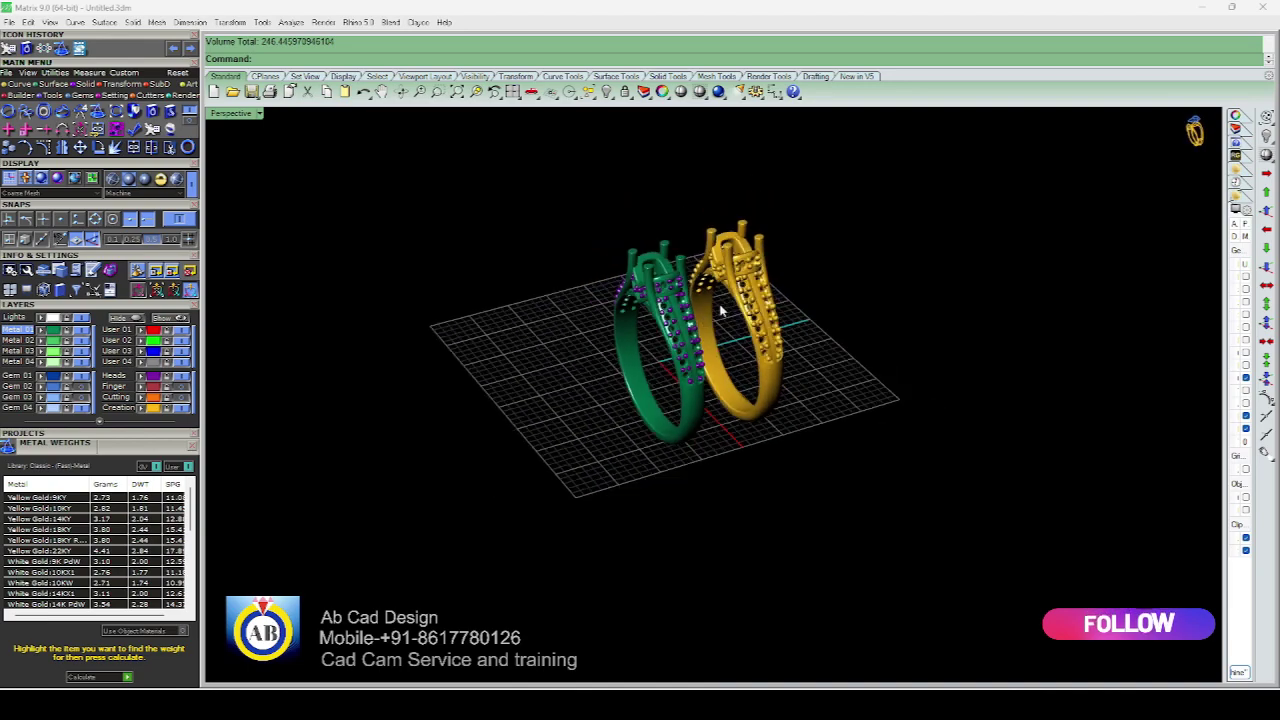
{"action": "scroll", "coordinate": [718, 304], "scroll_direction": "up", "scroll_amount": 5}
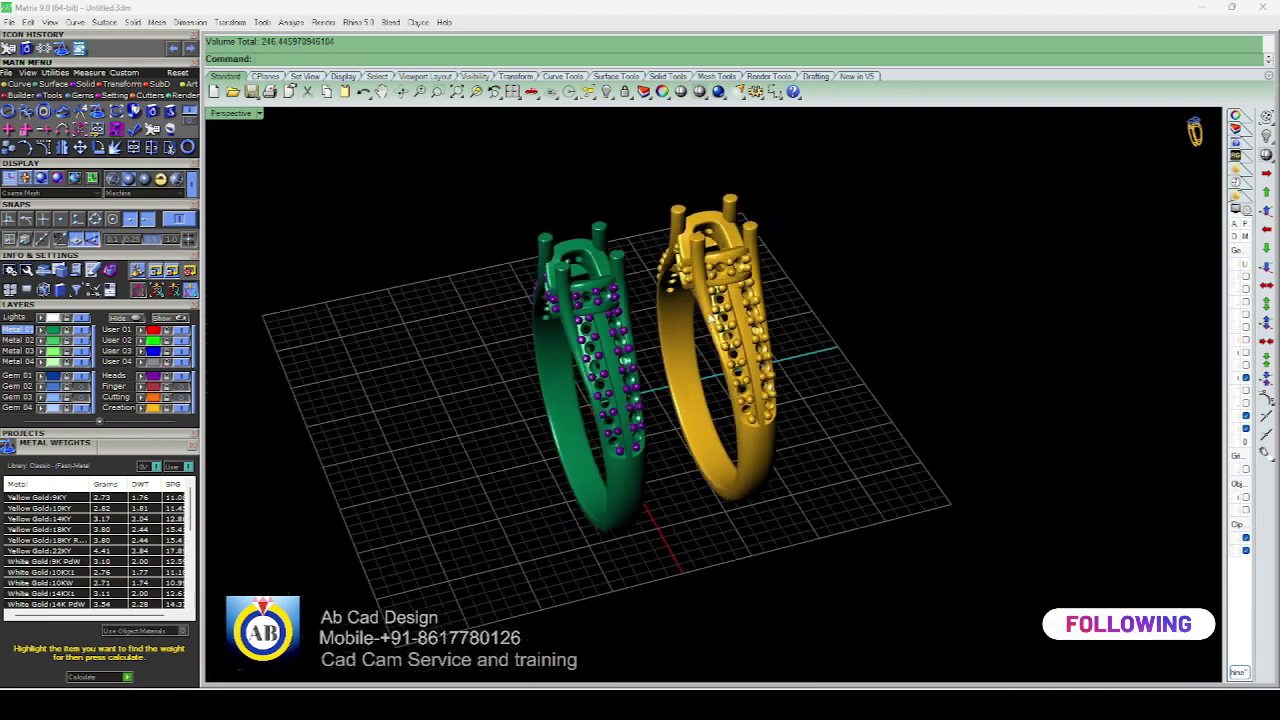
{"action": "mouse_move", "coordinate": [735, 300]}
{"action": "right_mouse_down"}
{"action": "mouse_move", "coordinate": [722, 280]}
{"action": "mouse_move", "coordinate": [632, 250]}
{"action": "mouse_move", "coordinate": [713, 297]}
{"action": "mouse_move", "coordinate": [706, 323]}
{"action": "mouse_move", "coordinate": [685, 321]}
{"action": "mouse_move", "coordinate": [692, 343]}
{"action": "mouse_move", "coordinate": [668, 335]}
{"action": "right_mouse_up"}
{"action": "scroll", "coordinate": [703, 322], "scroll_direction": "down", "scroll_amount": 2}
{"action": "scroll", "coordinate": [687, 333], "scroll_direction": "down", "scroll_amount": 2}
Export the selected green ring and stones using the STL file type
{"action": "left_click", "coordinate": [670, 336]}
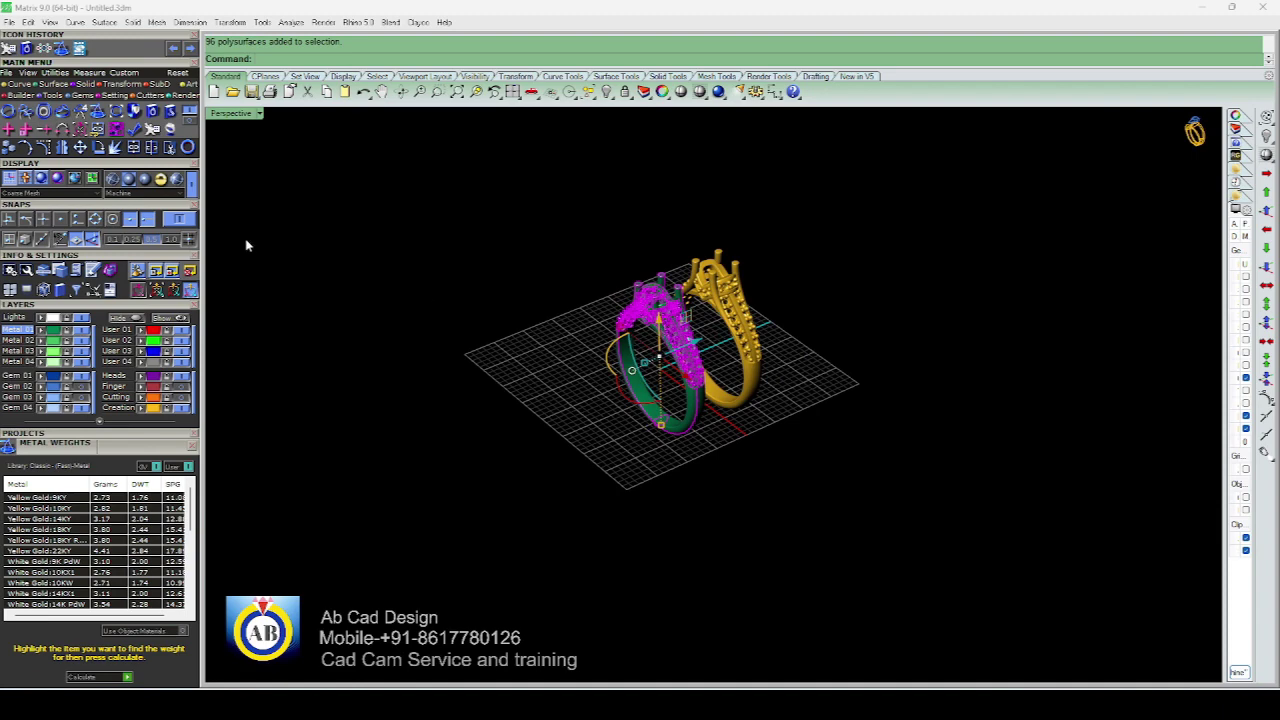
{"action": "left_click", "coordinate": [10, 22]}
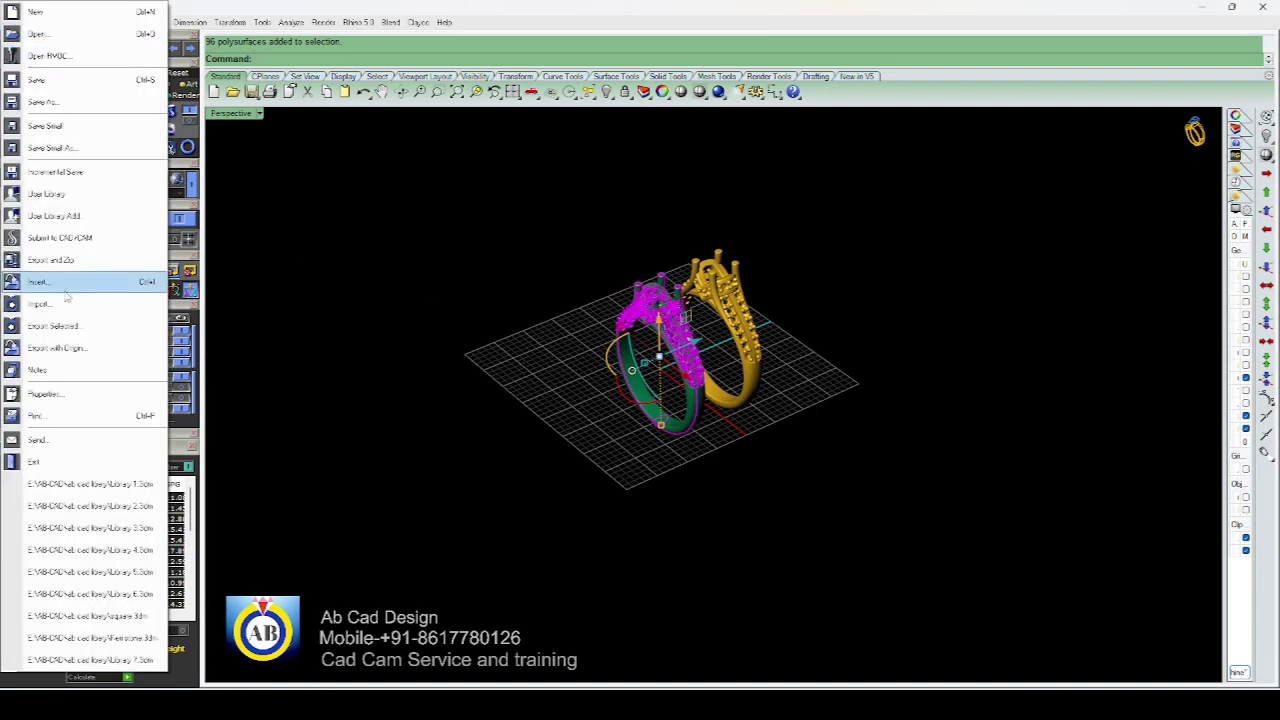
{"action": "left_click", "coordinate": [70, 333]}
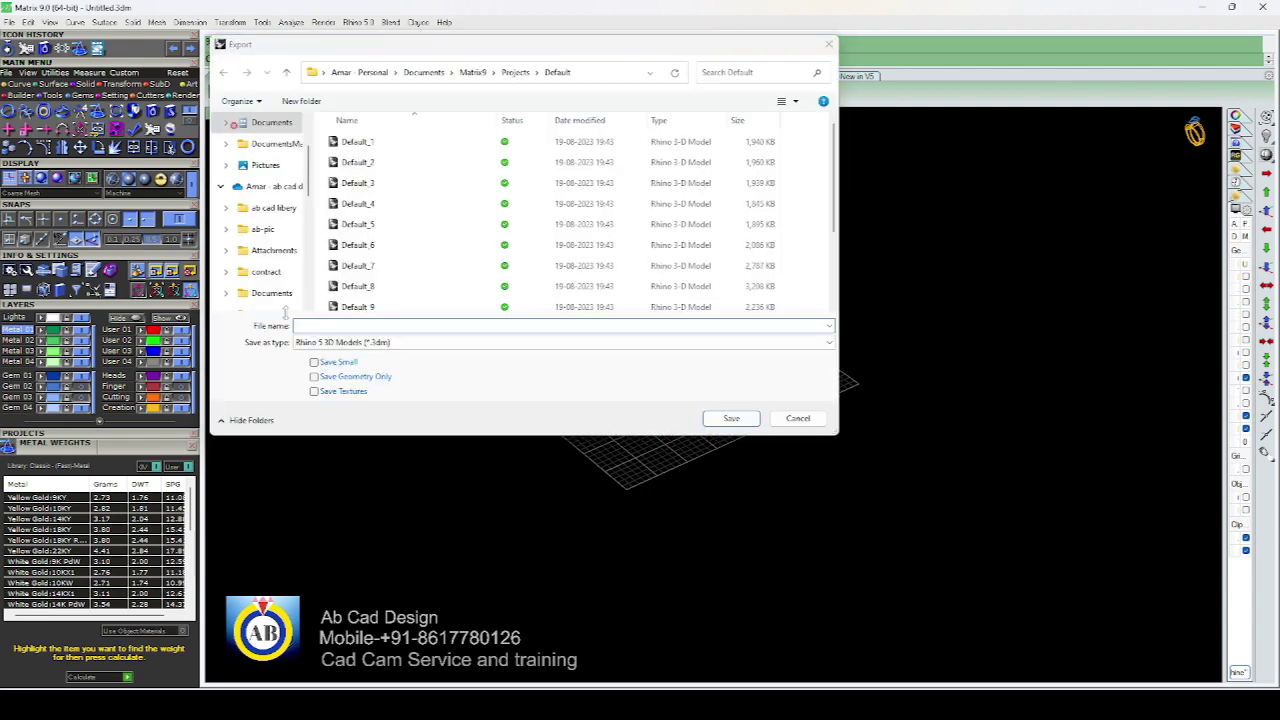
{"action": "left_click", "coordinate": [356, 342]}
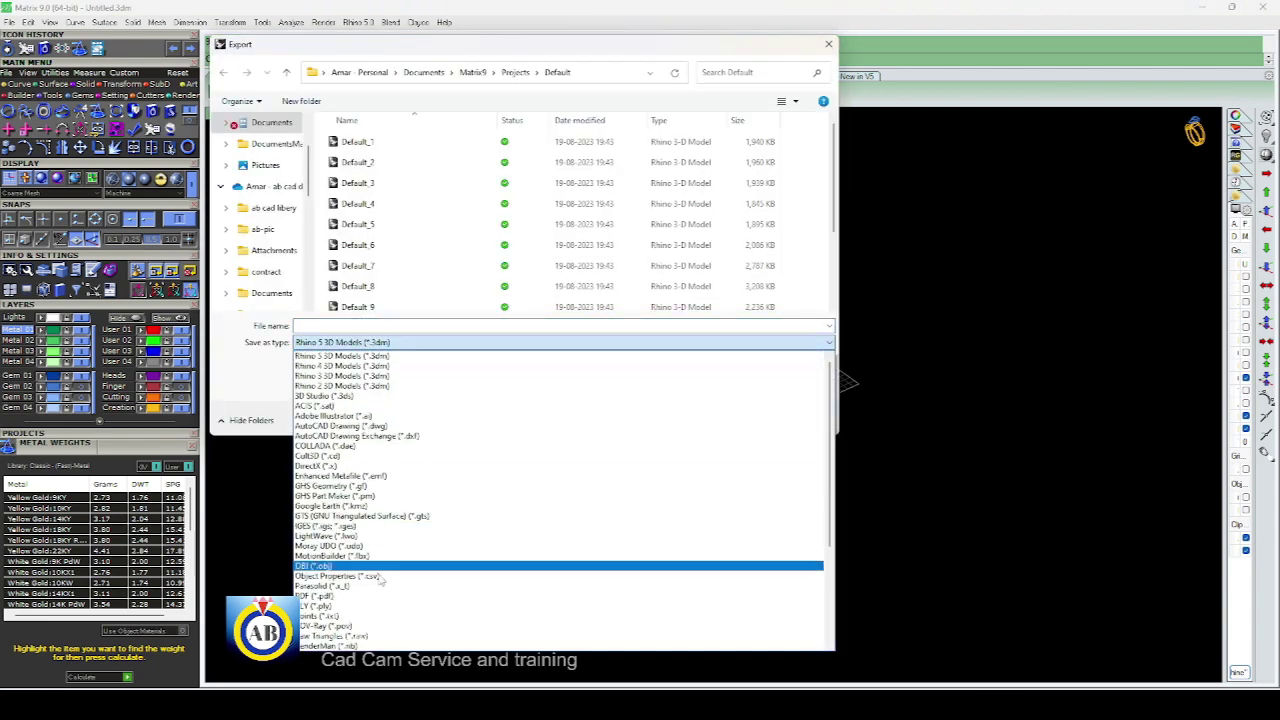
{"action": "scroll", "coordinate": [405, 575], "scroll_direction": "down", "scroll_amount": 1}
{"action": "scroll", "coordinate": [412, 595], "scroll_direction": "down", "scroll_amount": 2}
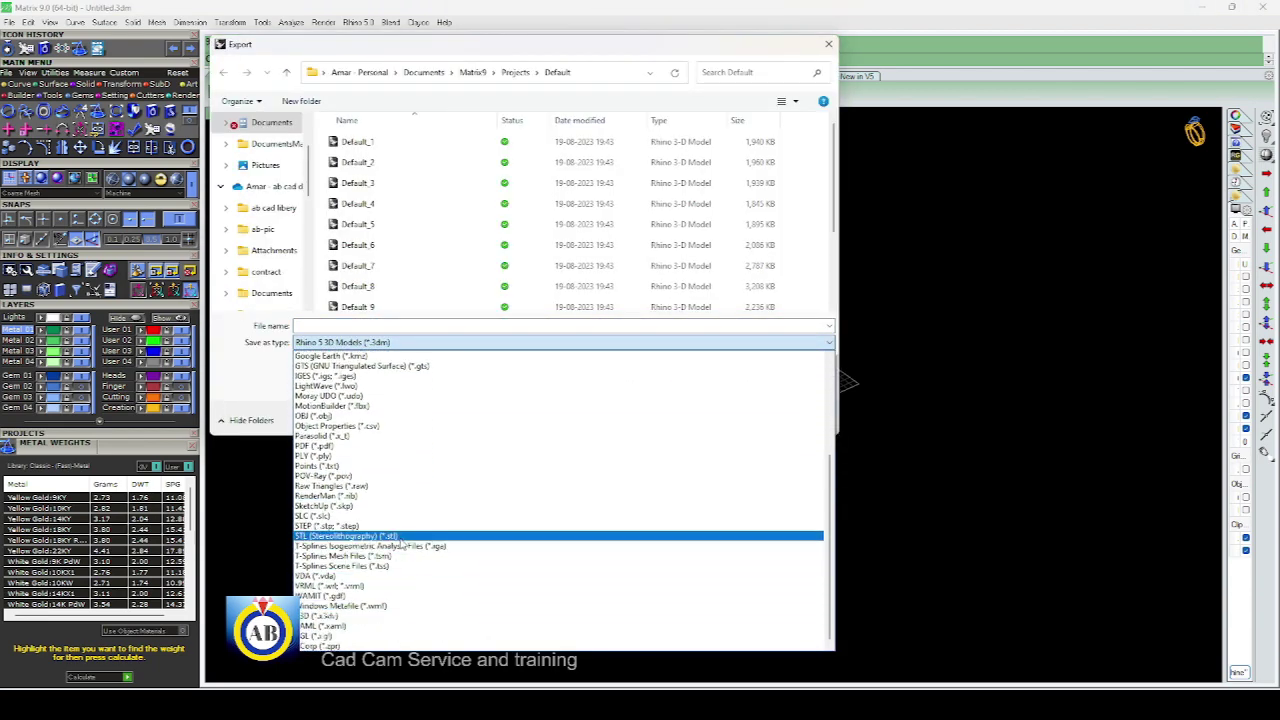
{"action": "left_click", "coordinate": [405, 545]}
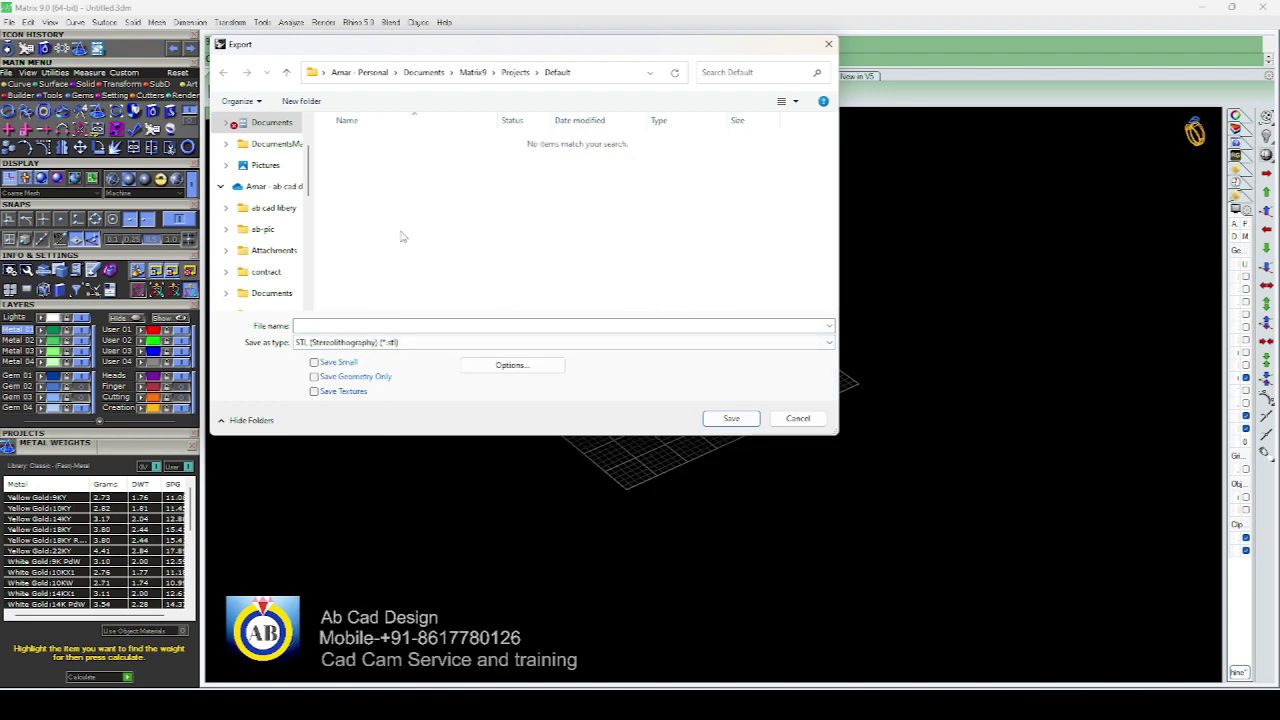
{"action": "scroll", "coordinate": [262, 166], "scroll_direction": "up", "scroll_amount": 2}
Save the export to the Desktop as binary ring-1.stl with 0.01 mm mesh tolerance
{"action": "left_click", "coordinate": [266, 187]}
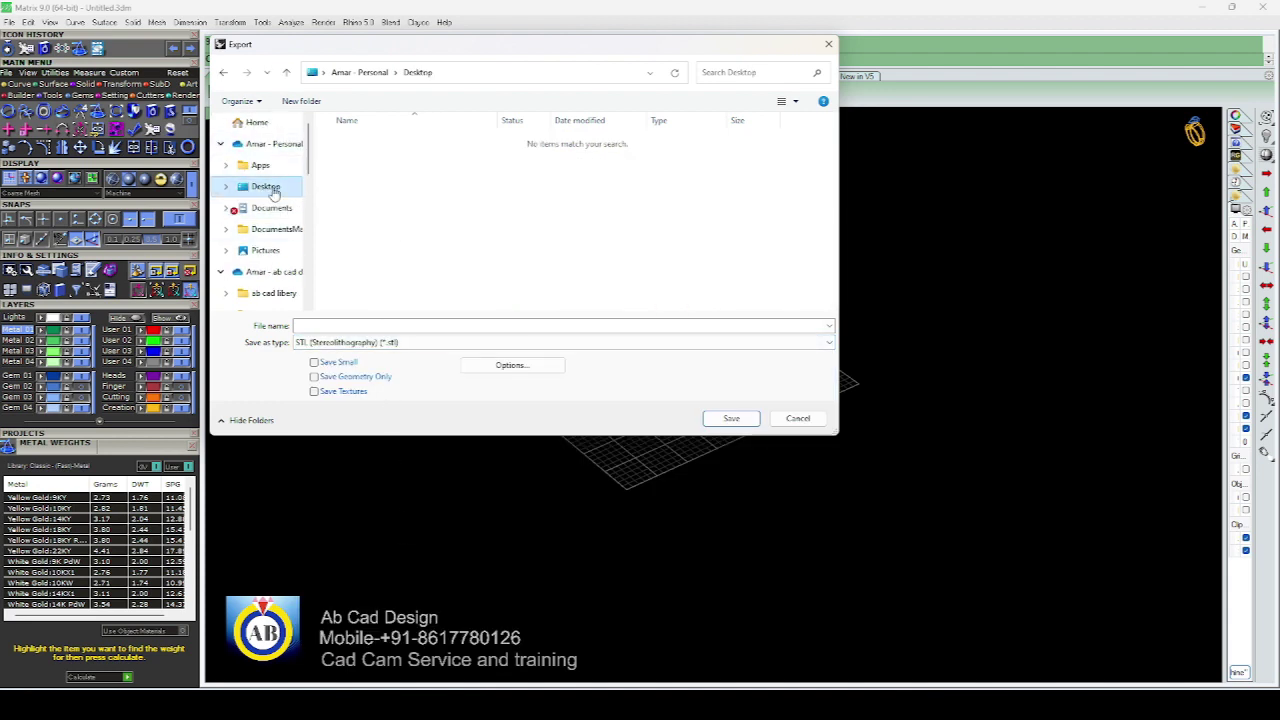
{"action": "left_click", "coordinate": [339, 325]}
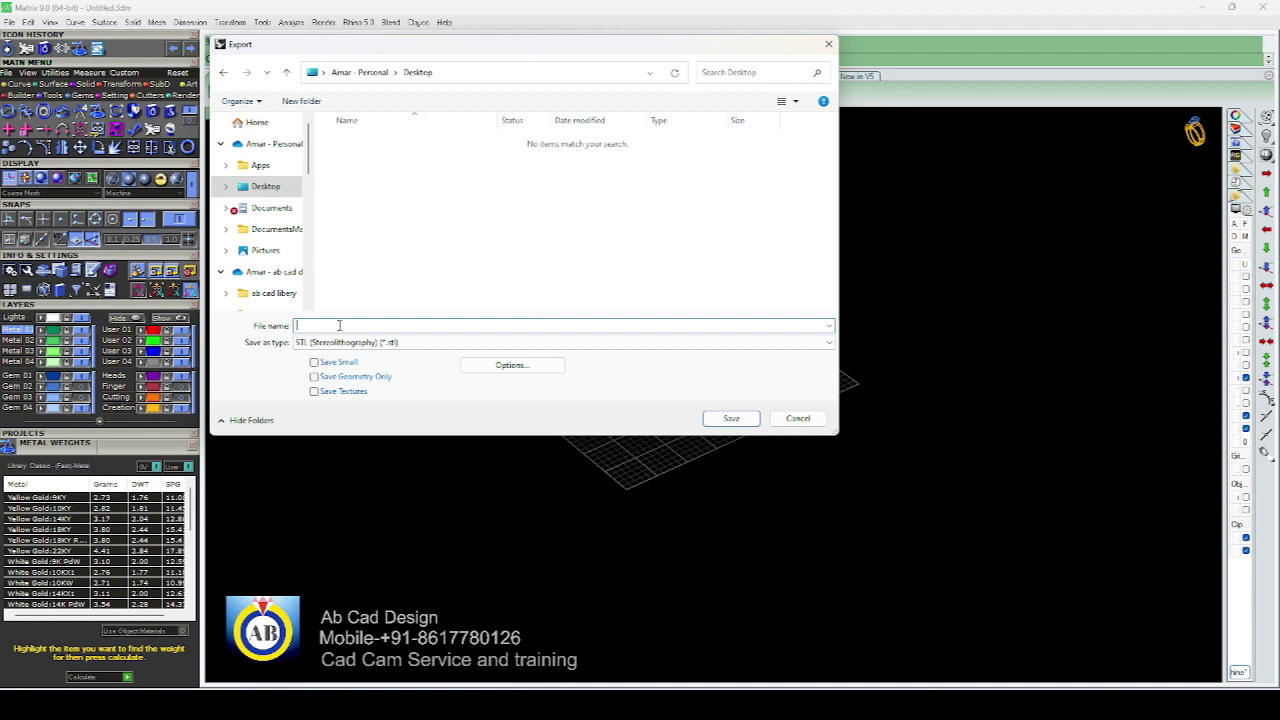
{"action": "type", "text": "ring-1"}
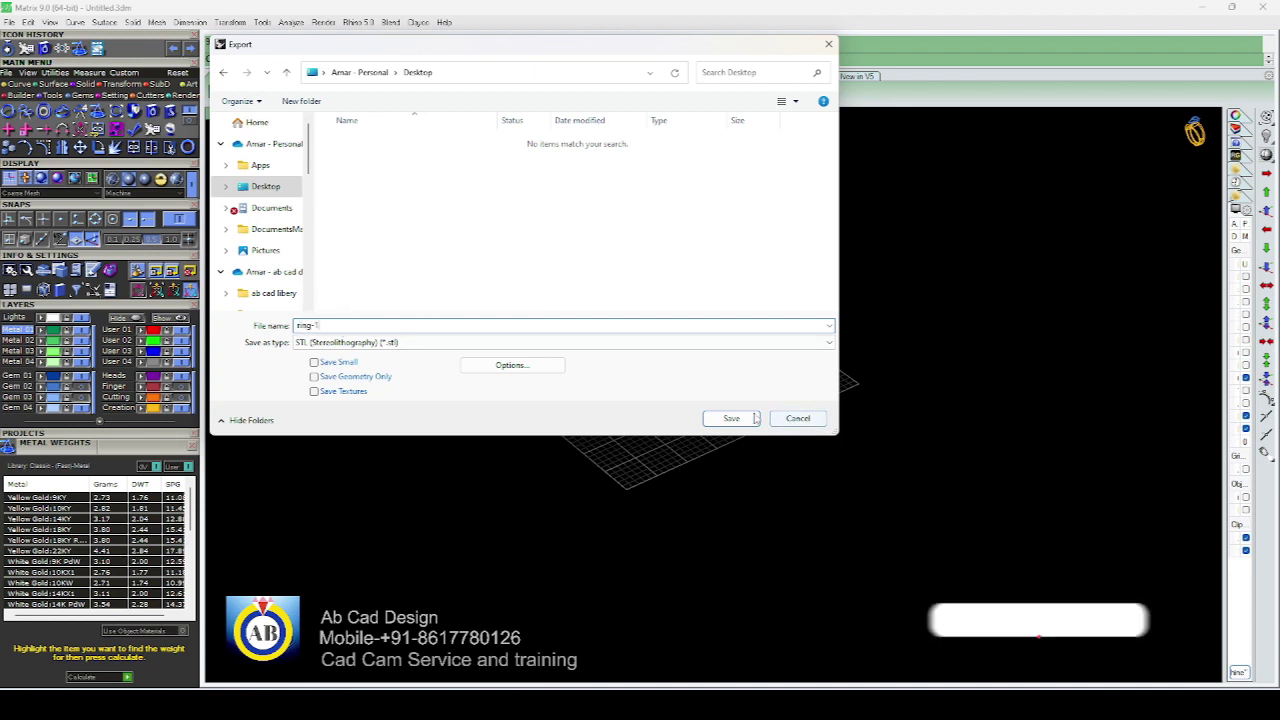
{"action": "scroll", "coordinate": [262, 280], "scroll_direction": "down", "scroll_amount": 2}
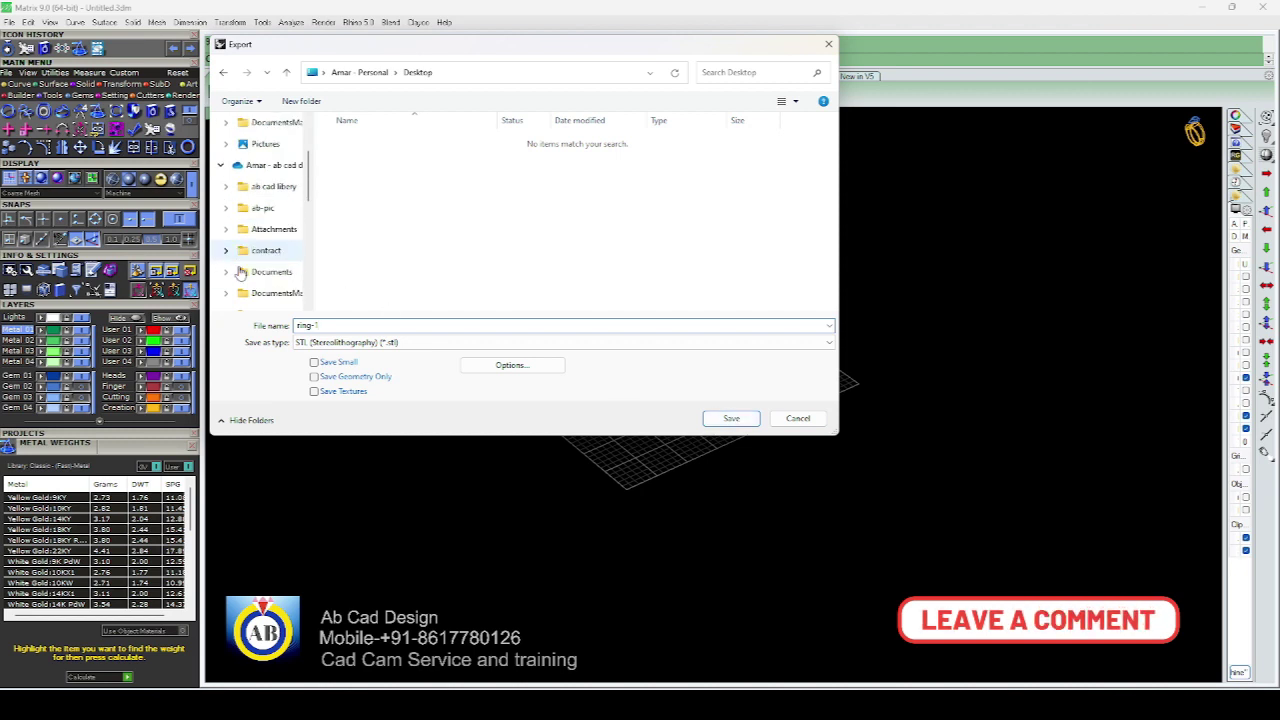
{"action": "scroll", "coordinate": [262, 280], "scroll_direction": "down", "scroll_amount": 2}
{"action": "scroll", "coordinate": [262, 278], "scroll_direction": "down", "scroll_amount": 2}
{"action": "scroll", "coordinate": [262, 274], "scroll_direction": "down", "scroll_amount": 2}
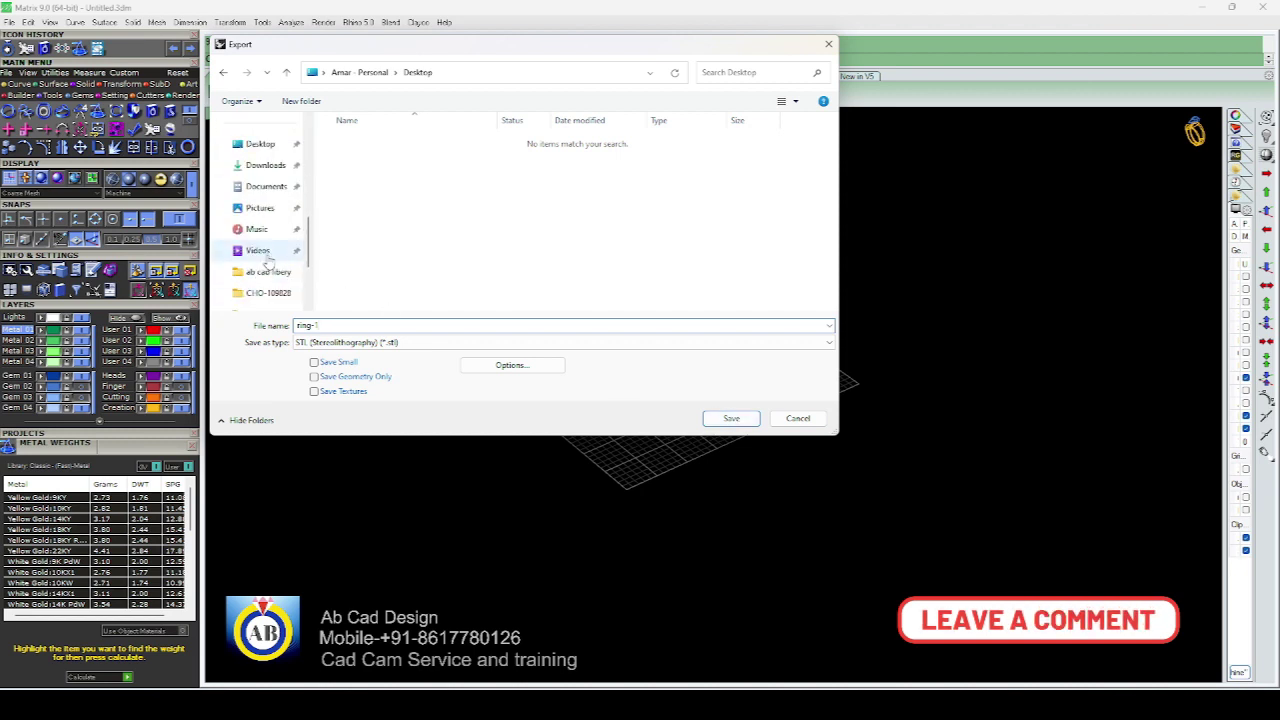
{"action": "left_click", "coordinate": [256, 144]}
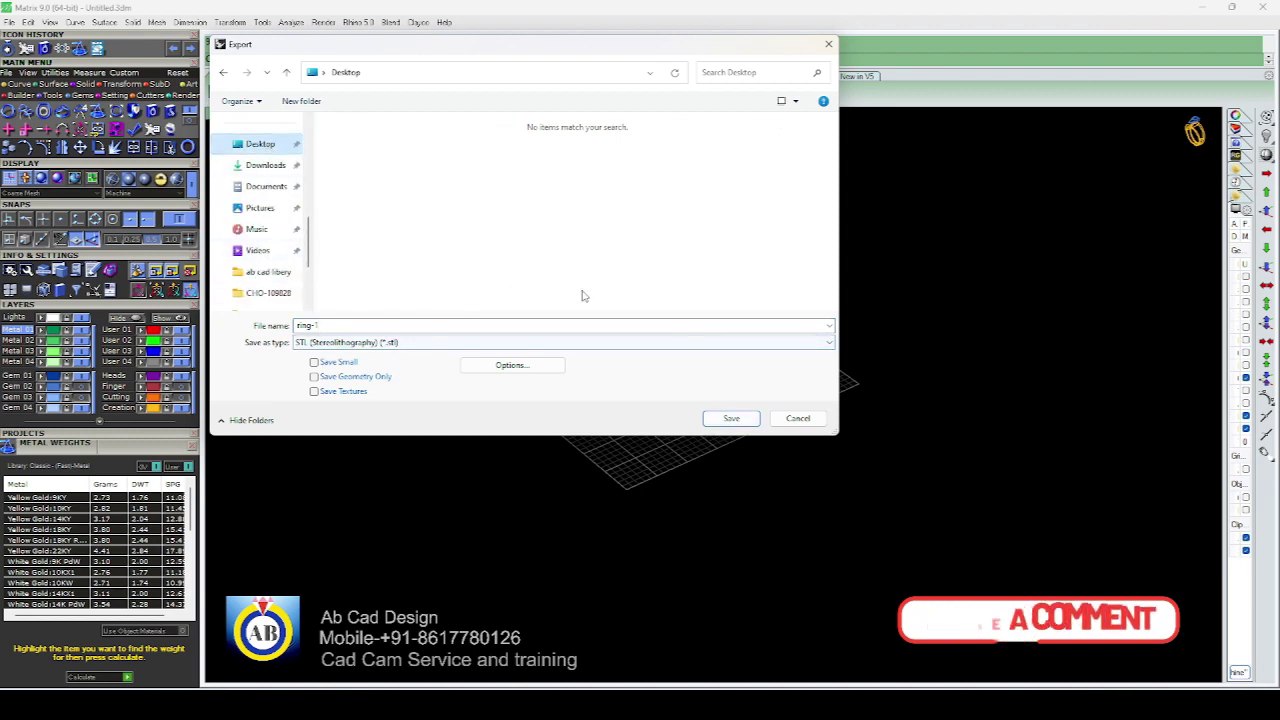
{"action": "left_click", "coordinate": [731, 418]}
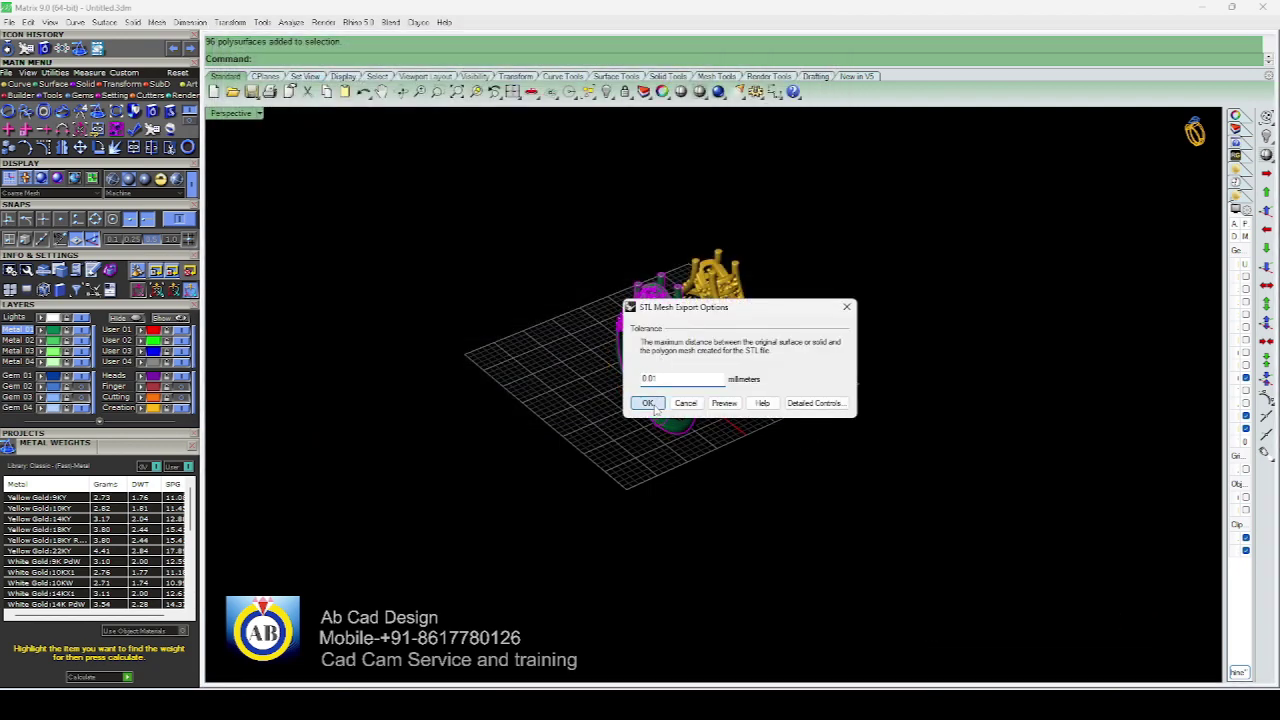
{"action": "left_click", "coordinate": [650, 403]}
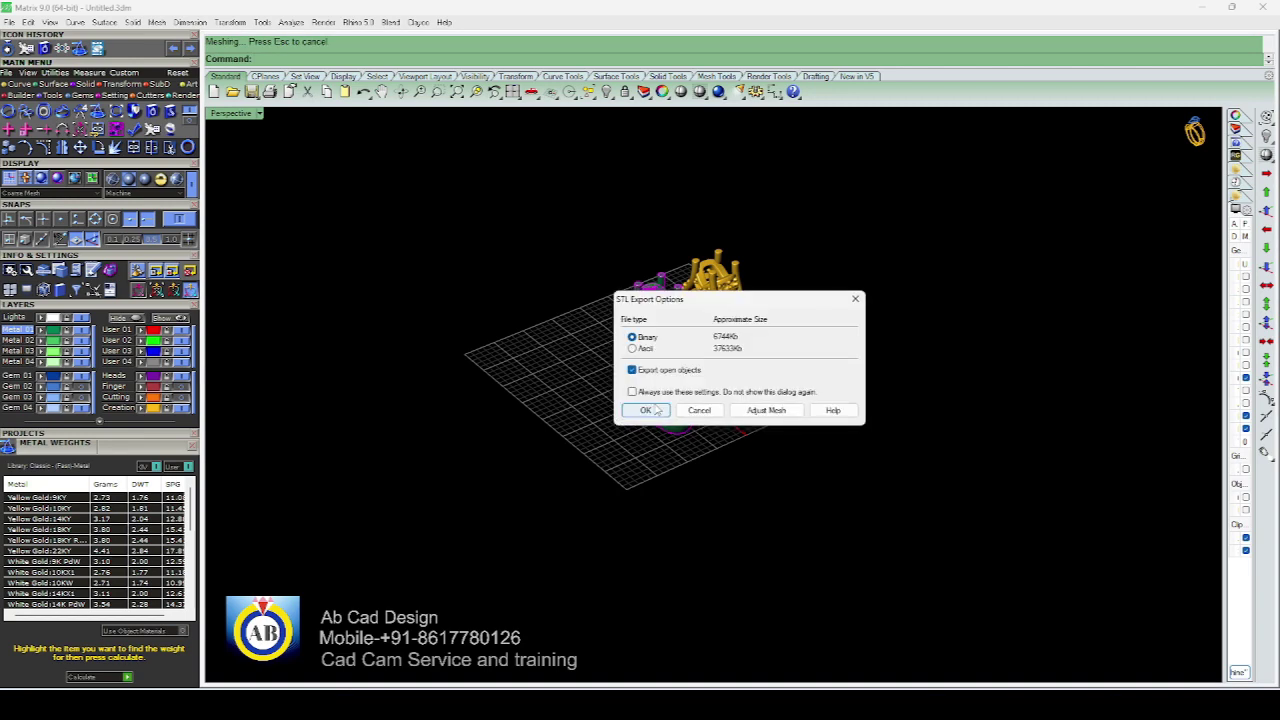
{"action": "left_click", "coordinate": [646, 410]}
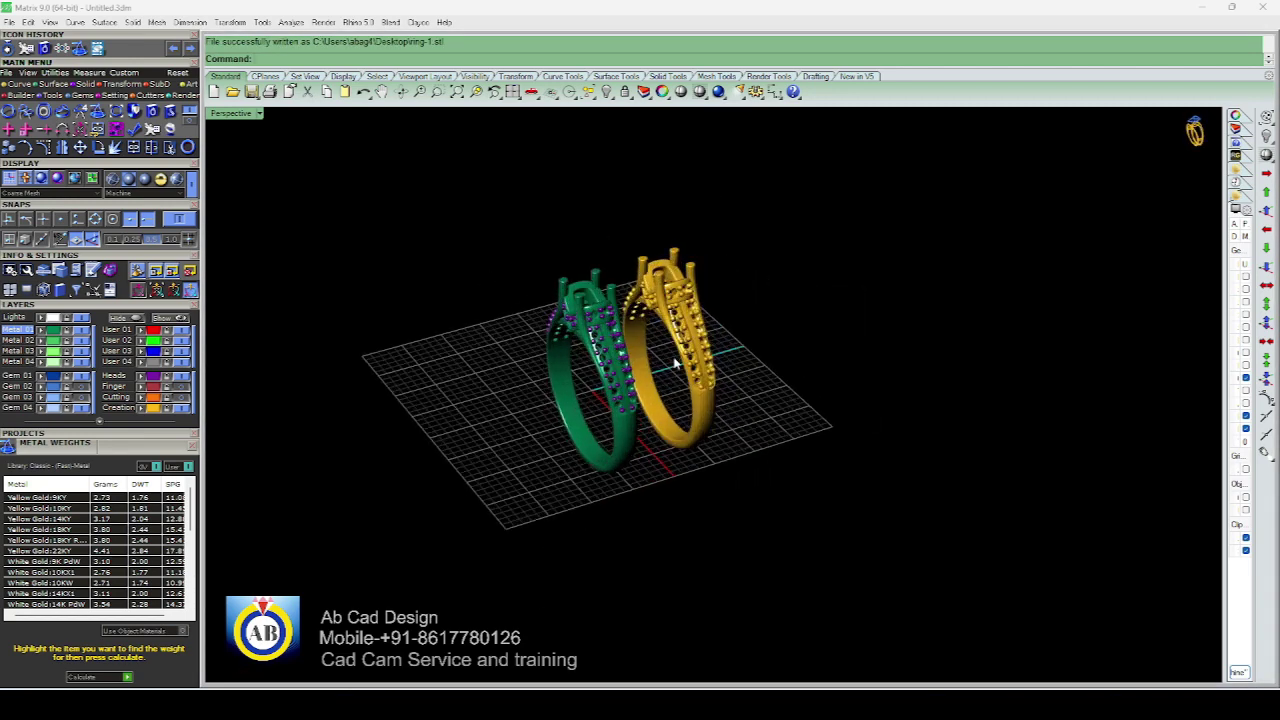
Measure the yellow ring's volume, then deselect it
{"action": "left_click", "coordinate": [688, 354]}
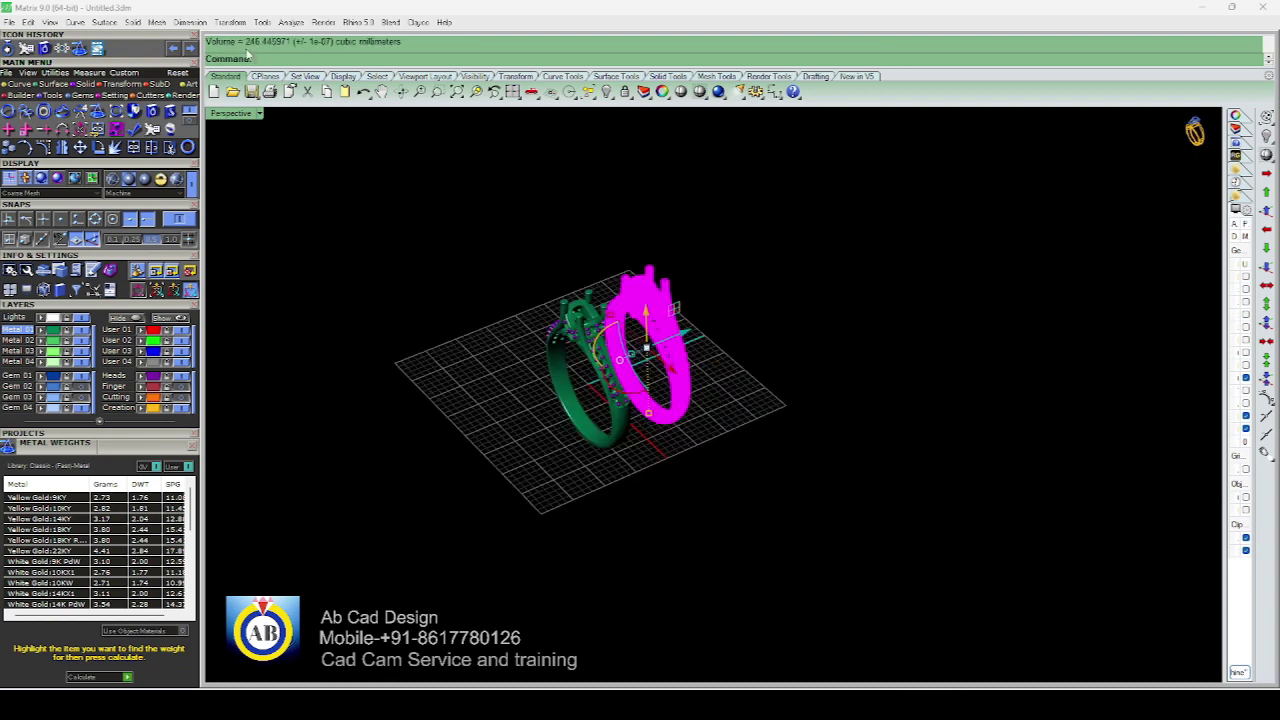
{"action": "left_click", "coordinate": [746, 357]}
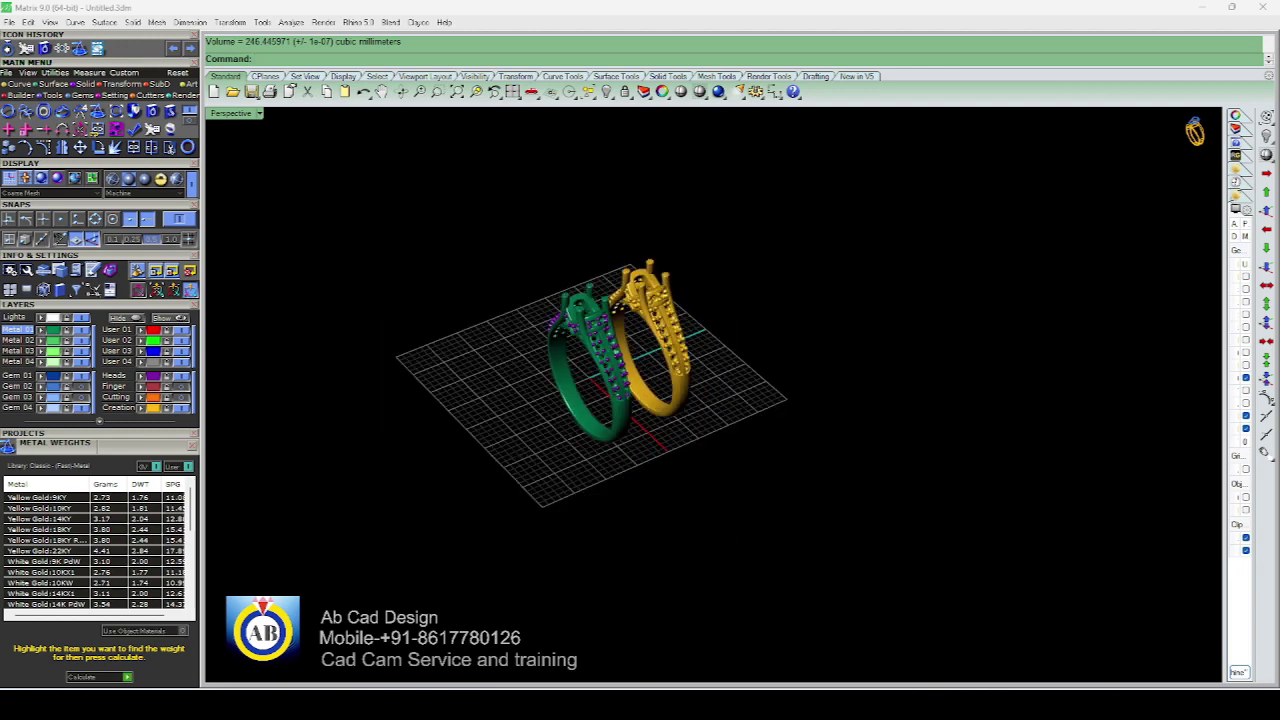
{"action": "key", "text": "super"}
Open Desktop's ring-1.stl in Magics 19.01, always using Magics for STL files
{"action": "left_click", "coordinate": [753, 662]}
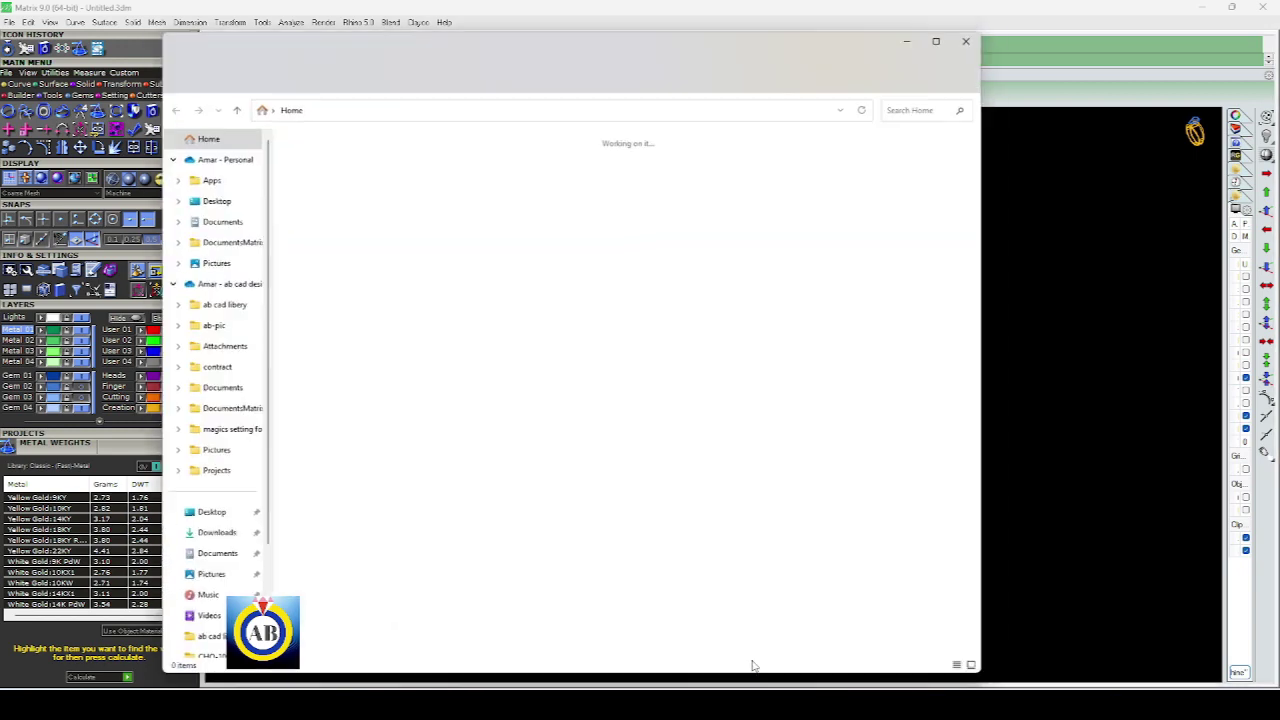
{"action": "scroll", "coordinate": [210, 360], "scroll_direction": "down", "scroll_amount": 1}
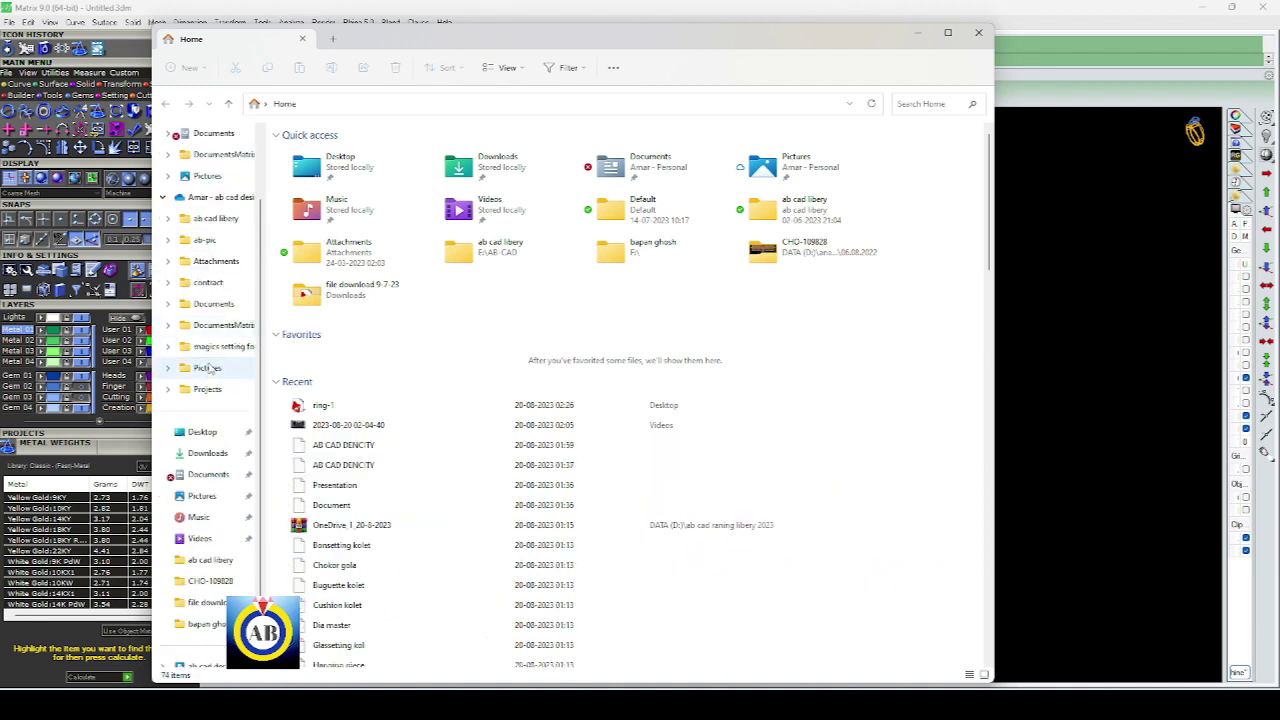
{"action": "left_click", "coordinate": [202, 431]}
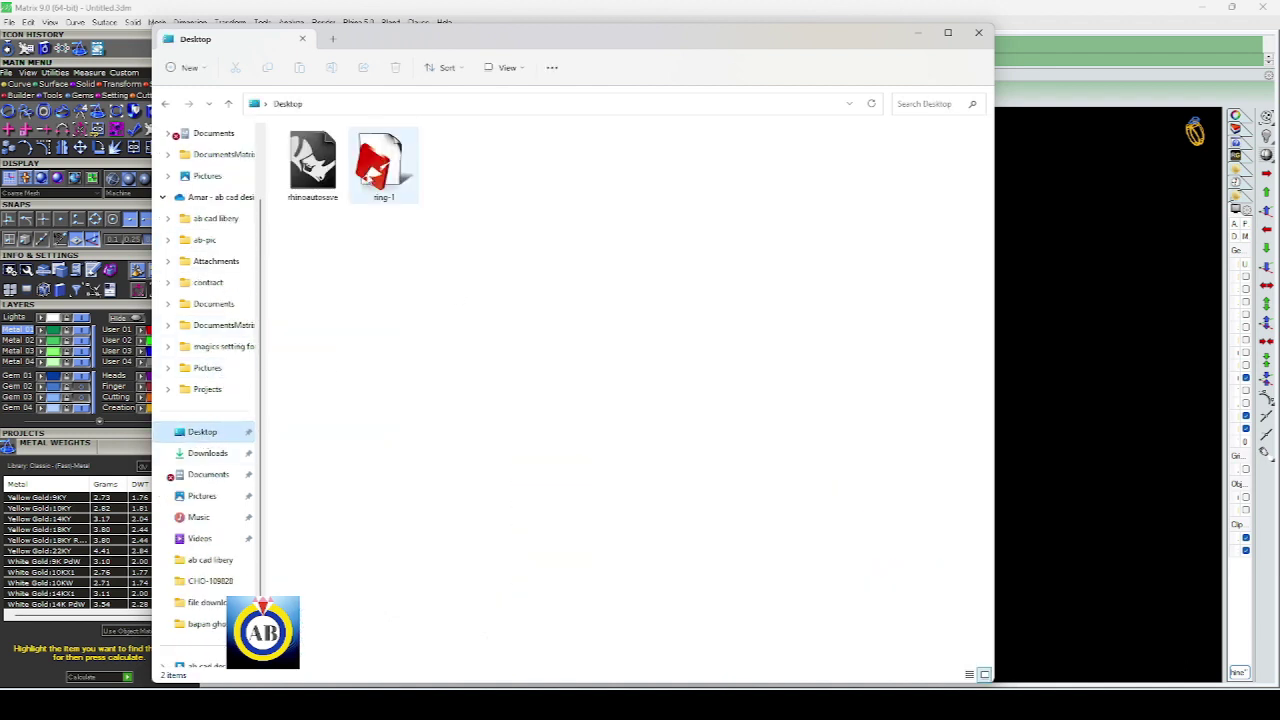
{"action": "double_click", "coordinate": [375, 170]}
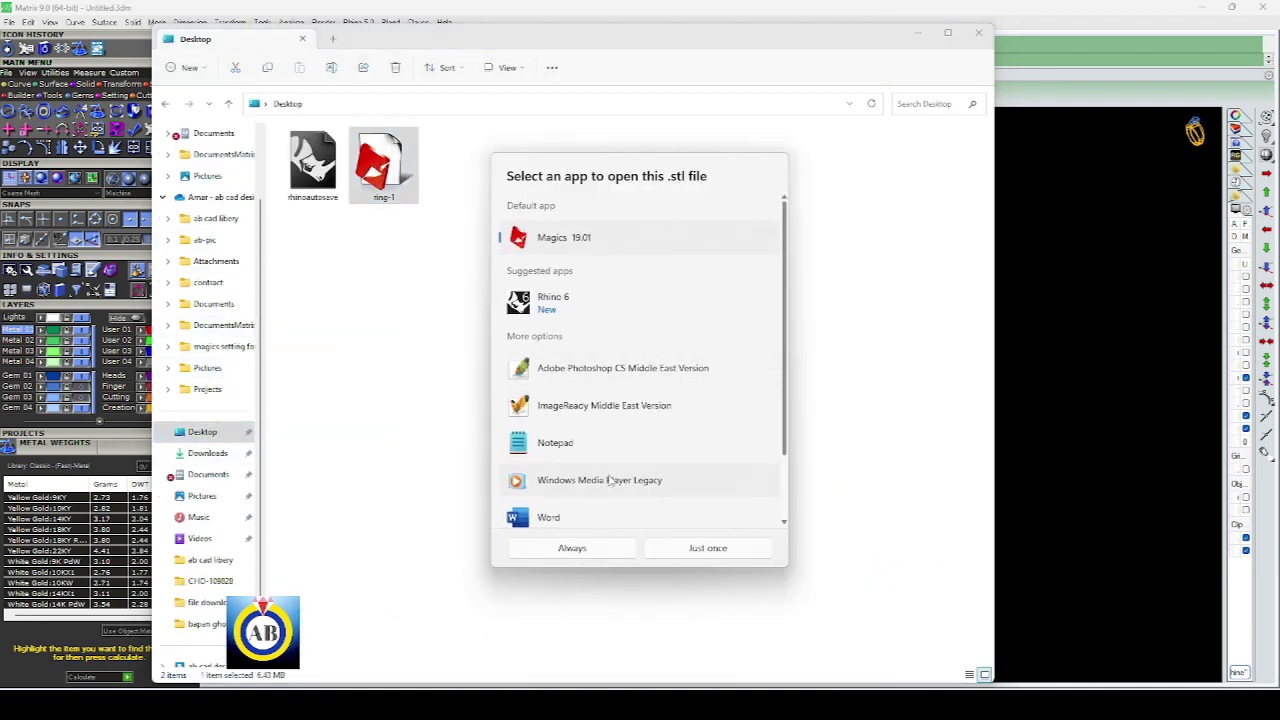
{"action": "left_click", "coordinate": [591, 549]}
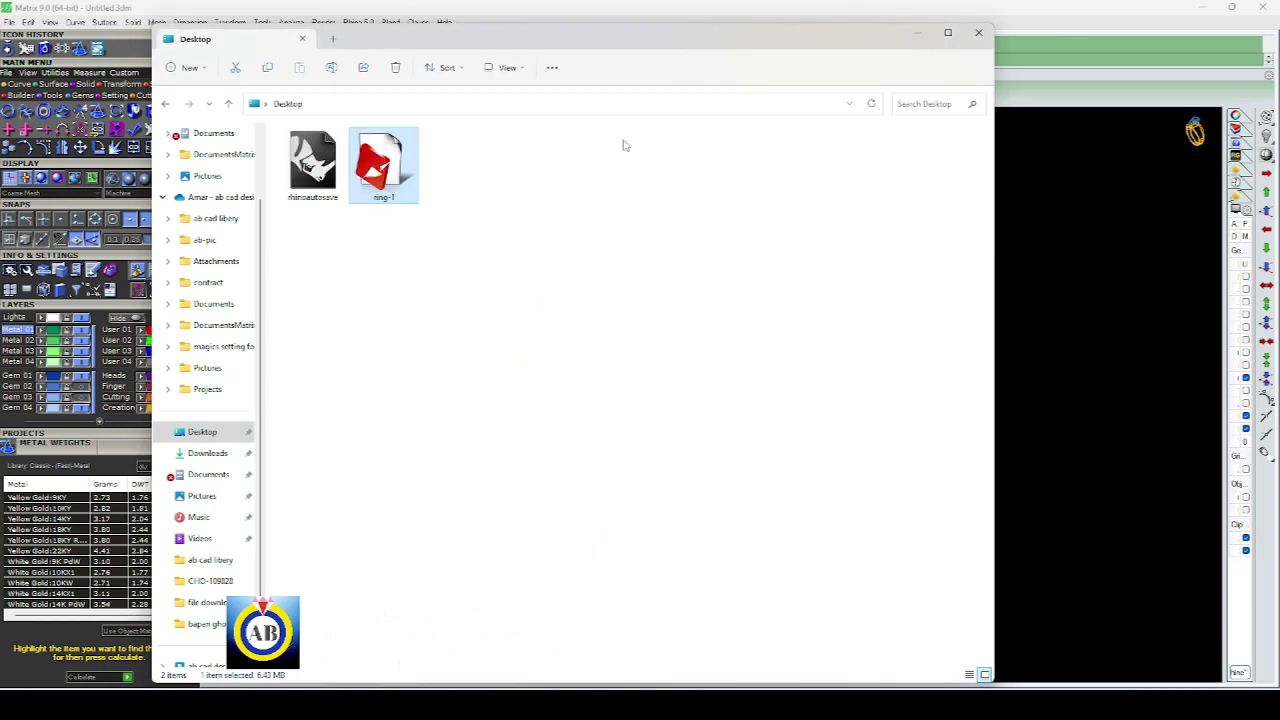
{"action": "left_click", "coordinate": [918, 33]}
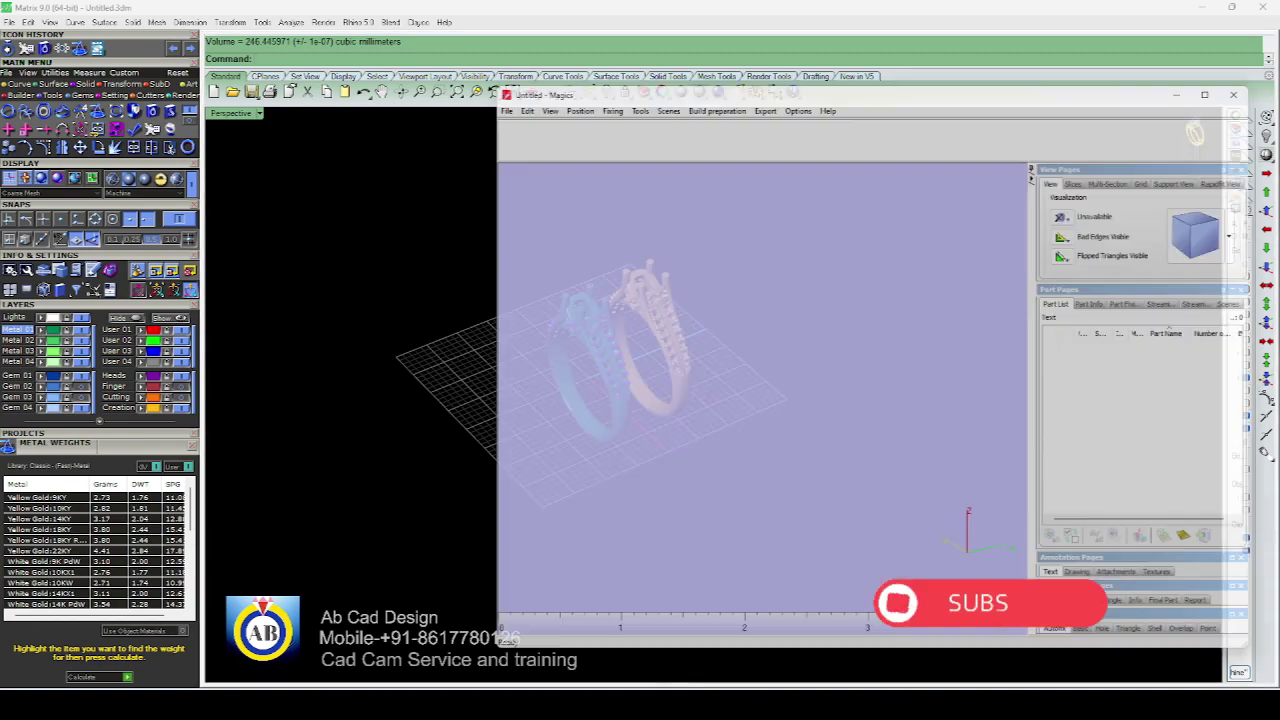
Maximize Magics, read ring-1's Part Info volume of 272.581 mm³, then minimize Magics
{"action": "scroll", "coordinate": [824, 356], "scroll_direction": "down", "scroll_amount": 5}
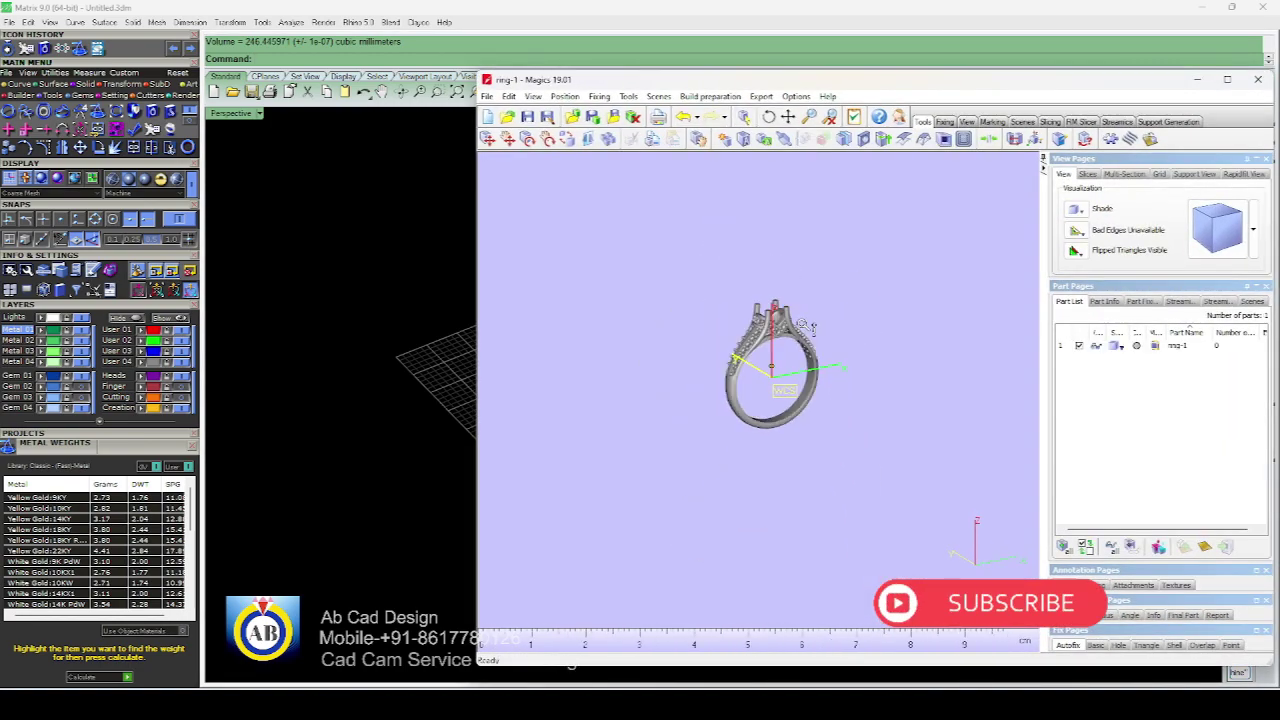
{"action": "left_click", "coordinate": [1227, 79]}
{"action": "scroll", "coordinate": [575, 330], "scroll_direction": "down", "scroll_amount": 2}
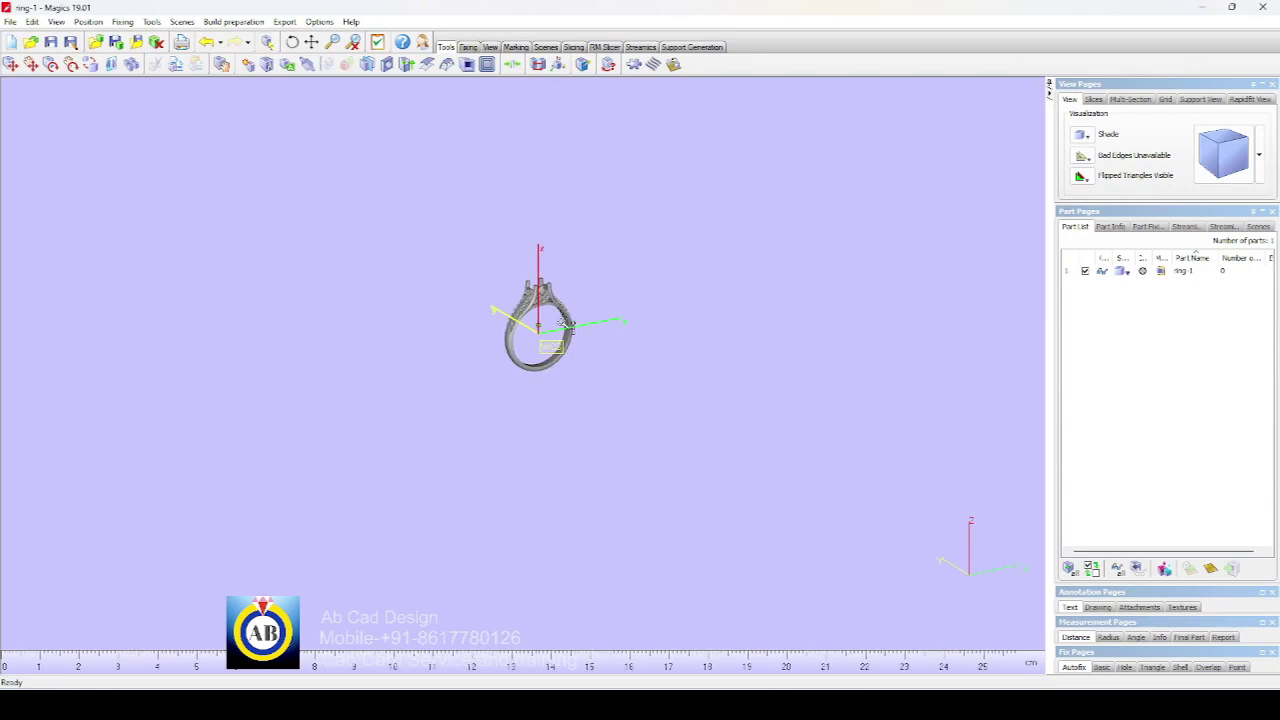
{"action": "left_click", "coordinate": [1109, 226]}
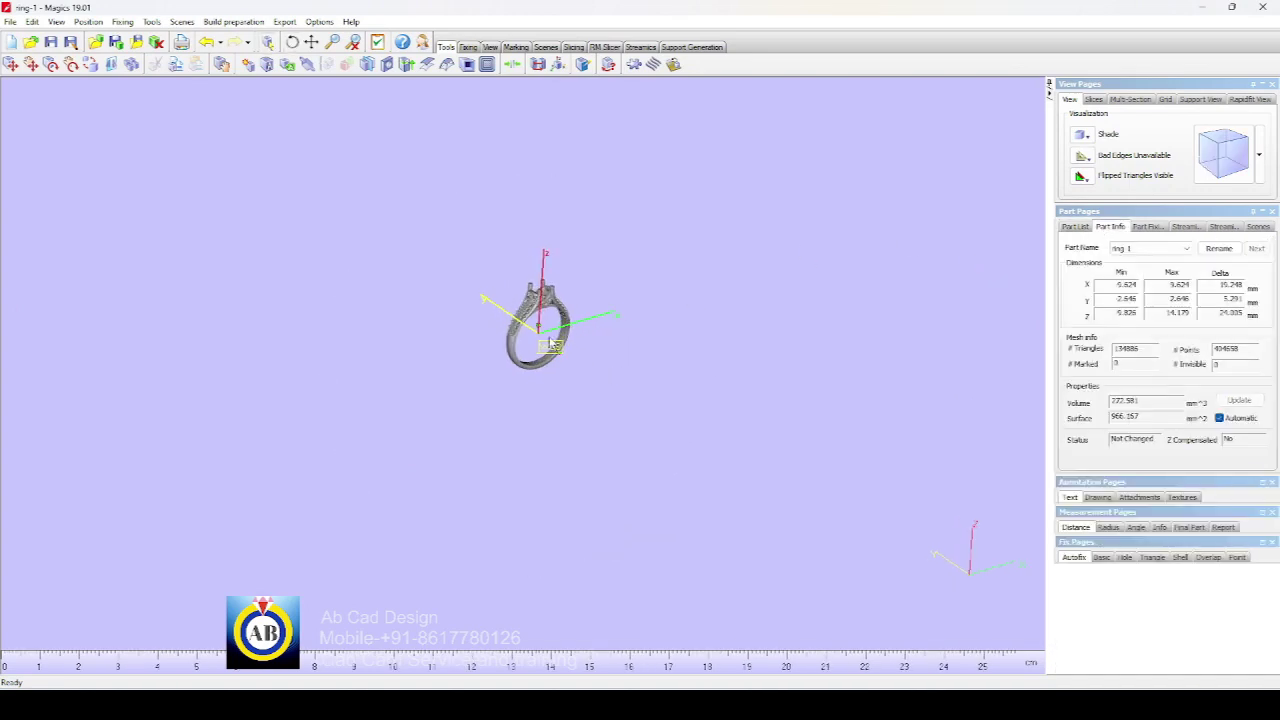
{"action": "scroll", "coordinate": [664, 368], "scroll_direction": "up", "scroll_amount": 2}
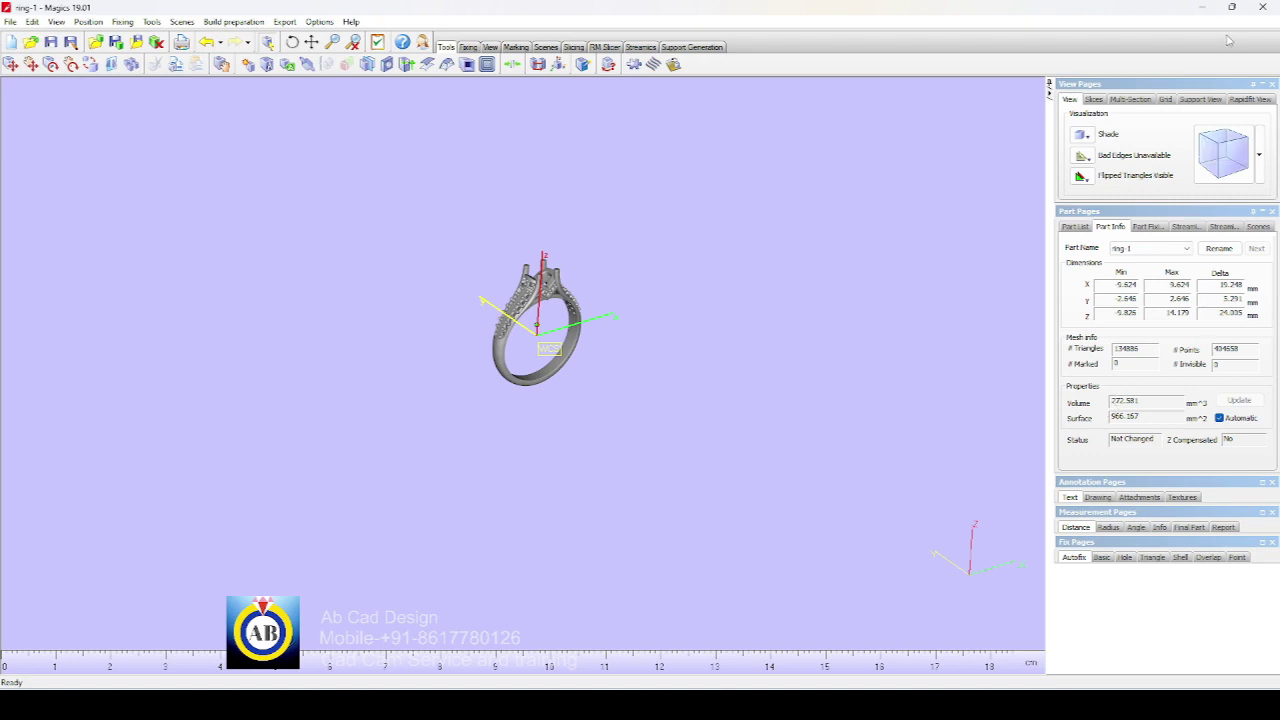
{"action": "left_click", "coordinate": [1204, 8]}
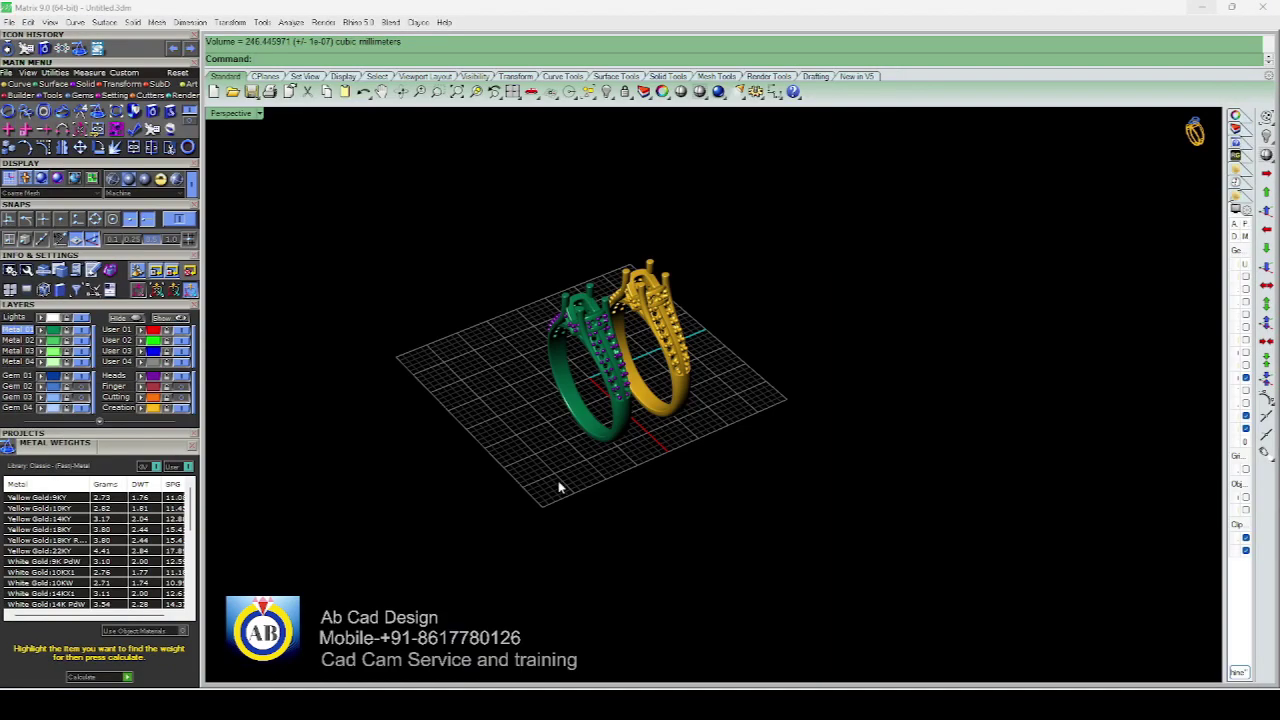
Zoom and orbit the Perspective view to a lower, frontal view of the green and gold rings
{"action": "scroll", "coordinate": [400, 187], "scroll_direction": "up", "scroll_amount": 2}
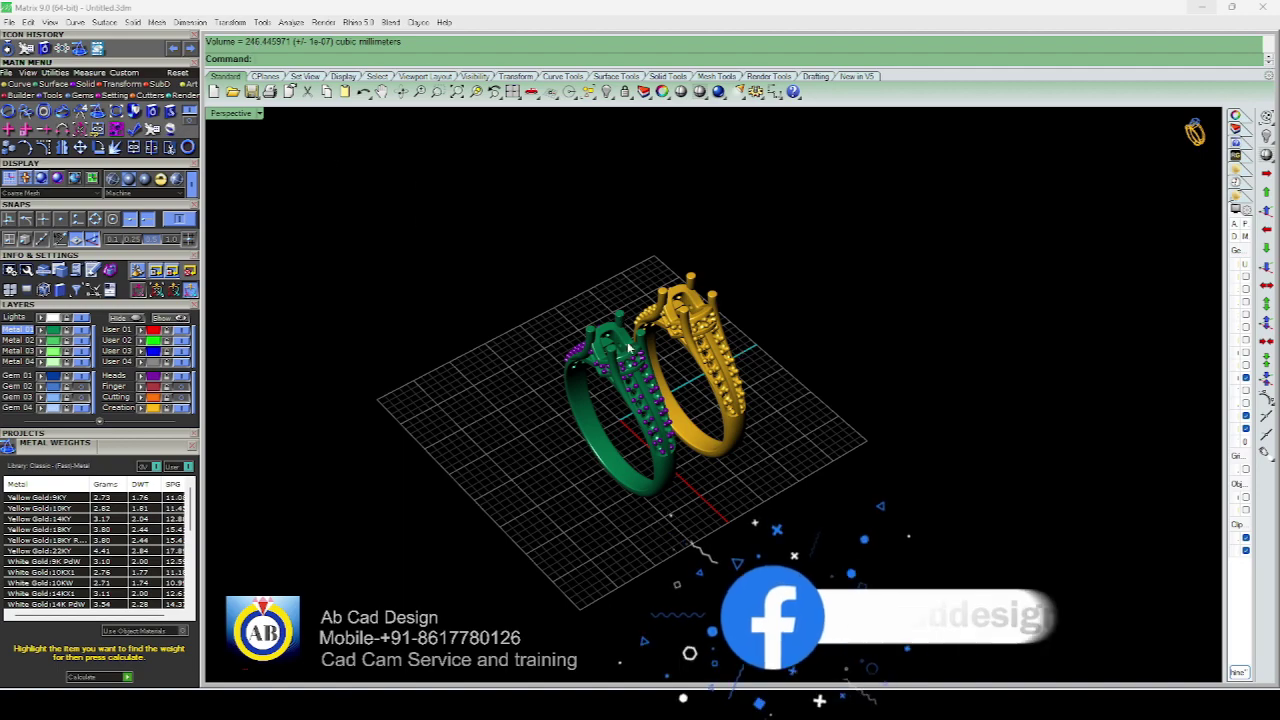
{"action": "scroll", "coordinate": [731, 347], "scroll_direction": "down", "scroll_amount": 2}
{"action": "scroll", "coordinate": [675, 357], "scroll_direction": "up", "scroll_amount": 2}
{"action": "mouse_move", "coordinate": [731, 347]}
{"action": "right_mouse_down"}
{"action": "mouse_move", "coordinate": [675, 357]}
{"action": "mouse_move", "coordinate": [671, 314]}
{"action": "mouse_move", "coordinate": [523, 311]}
{"action": "mouse_move", "coordinate": [735, 358]}
{"action": "mouse_move", "coordinate": [690, 300]}
{"action": "mouse_move", "coordinate": [640, 310]}
{"action": "mouse_move", "coordinate": [680, 349]}
{"action": "right_mouse_up"}
{"action": "scroll", "coordinate": [700, 352], "scroll_direction": "down", "scroll_amount": 3}
{"action": "scroll", "coordinate": [555, 422], "scroll_direction": "up", "scroll_amount": 2}
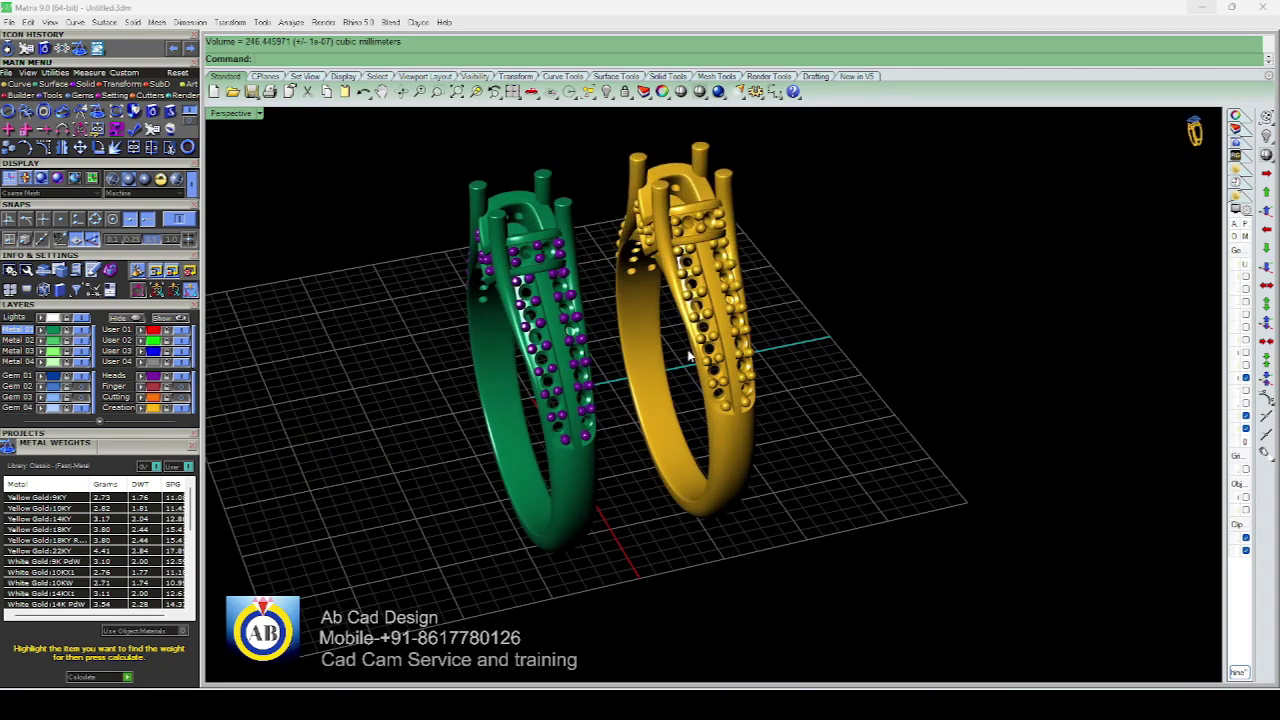
{"action": "scroll", "coordinate": [397, 481], "scroll_direction": "up", "scroll_amount": 2}
{"action": "scroll", "coordinate": [689, 481], "scroll_direction": "down", "scroll_amount": 3}
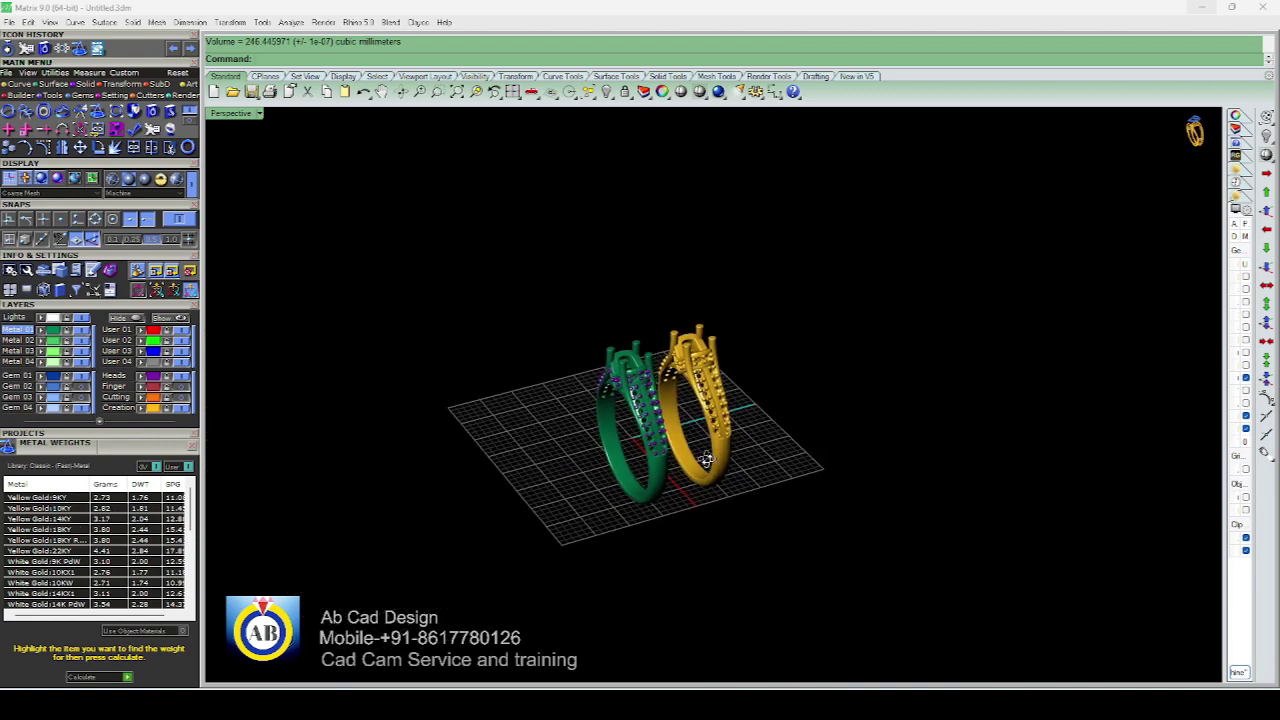
{"action": "scroll", "coordinate": [680, 430], "scroll_direction": "up", "scroll_amount": 3}
Orbit to a lower angle on both rings and rotate slightly around them
{"action": "mouse_move", "coordinate": [680, 430]}
{"action": "right_mouse_down"}
{"action": "mouse_move", "coordinate": [757, 386]}
{"action": "mouse_move", "coordinate": [743, 391]}
{"action": "mouse_move", "coordinate": [679, 415]}
{"action": "mouse_move", "coordinate": [760, 400]}
{"action": "right_mouse_up"}
{"action": "scroll", "coordinate": [729, 403], "scroll_direction": "down", "scroll_amount": 3}
{"action": "scroll", "coordinate": [700, 410], "scroll_direction": "up", "scroll_amount": 2}
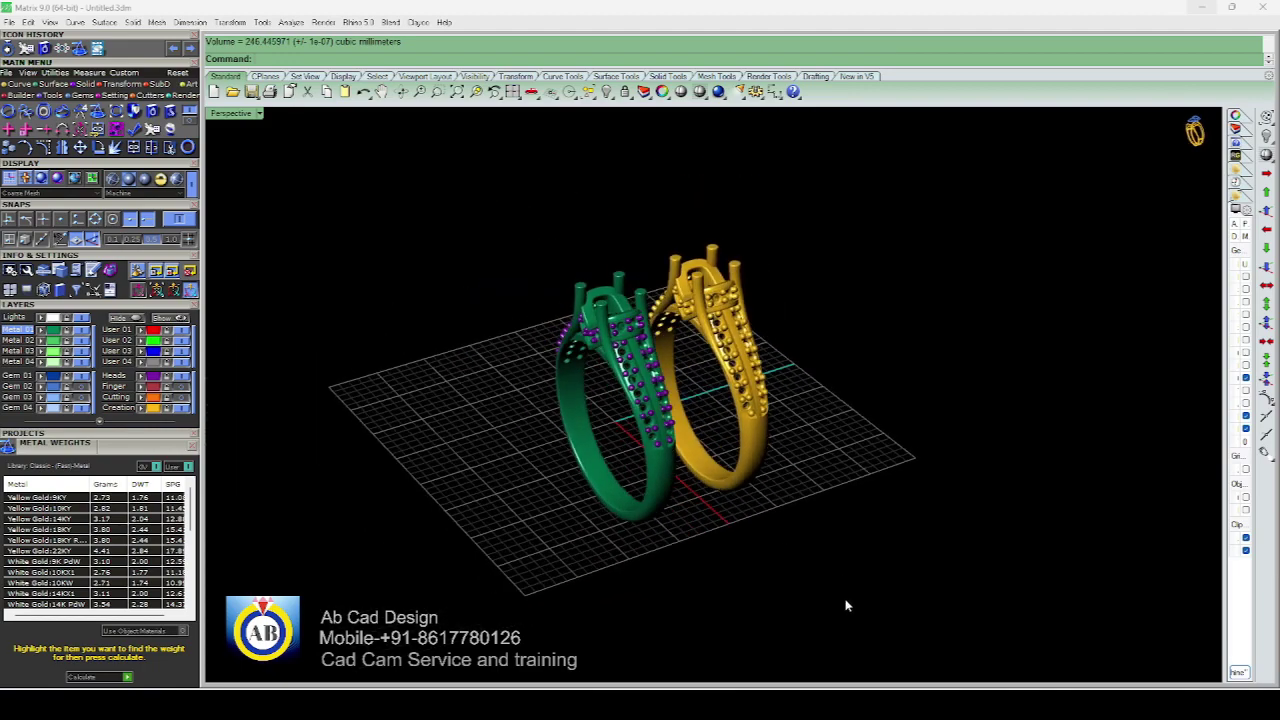
{"action": "scroll", "coordinate": [840, 460], "scroll_direction": "up", "scroll_amount": 2}
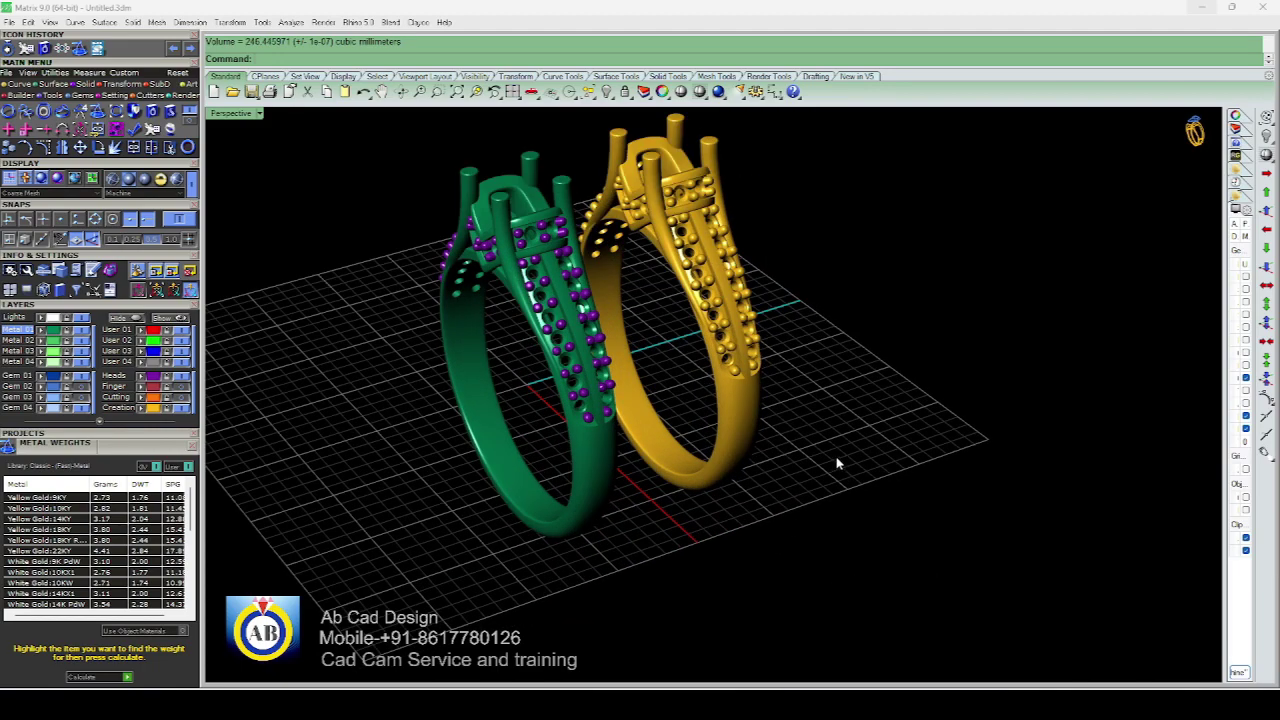
{"action": "scroll", "coordinate": [837, 463], "scroll_direction": "down", "scroll_amount": 2}
{"action": "right_click_drag", "start_coordinate": [837, 463], "coordinate": [800, 437]}
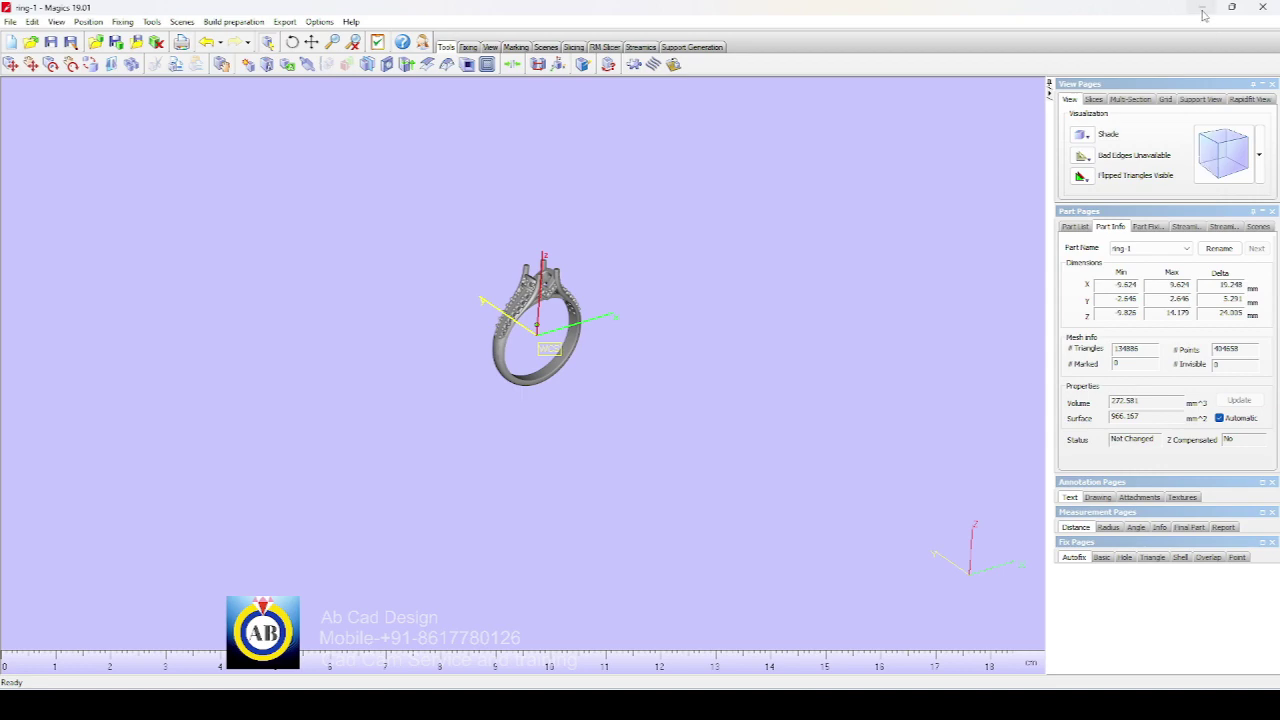
Minimize Magics, orbit the rings to a top-down view, and switch to the AB CAD DENCITY workbook
{"action": "scroll", "coordinate": [651, 257], "scroll_direction": "up", "scroll_amount": 5}
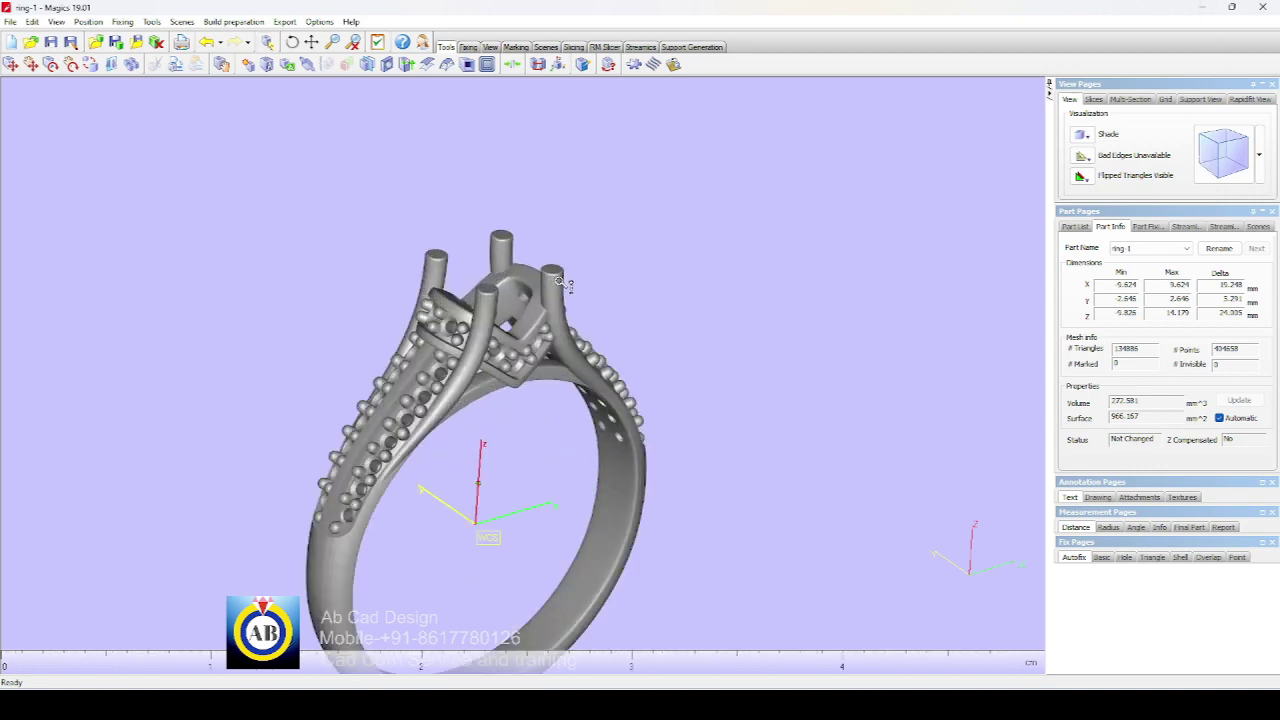
{"action": "left_click", "coordinate": [1197, 7]}
{"action": "mouse_move", "coordinate": [691, 483]}
{"action": "right_mouse_down"}
{"action": "mouse_move", "coordinate": [706, 477]}
{"action": "mouse_move", "coordinate": [681, 498]}
{"action": "right_mouse_up"}
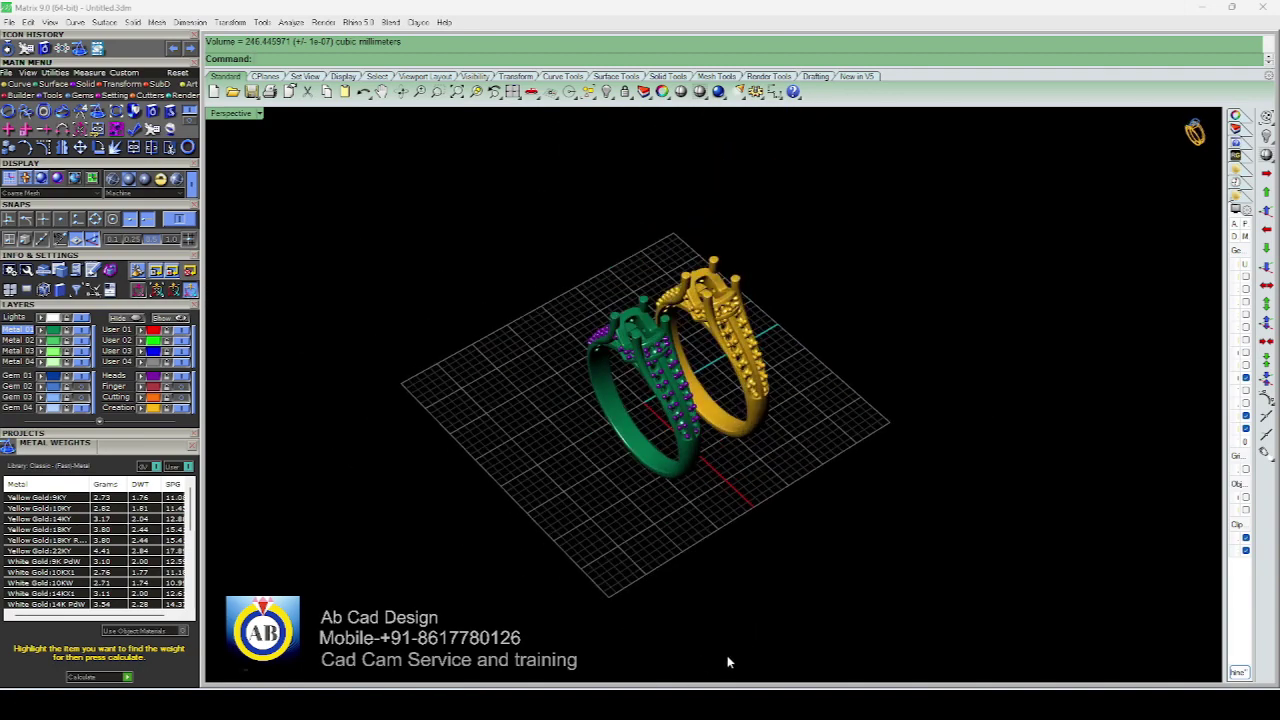
{"action": "key", "text": "alt+Tab"}
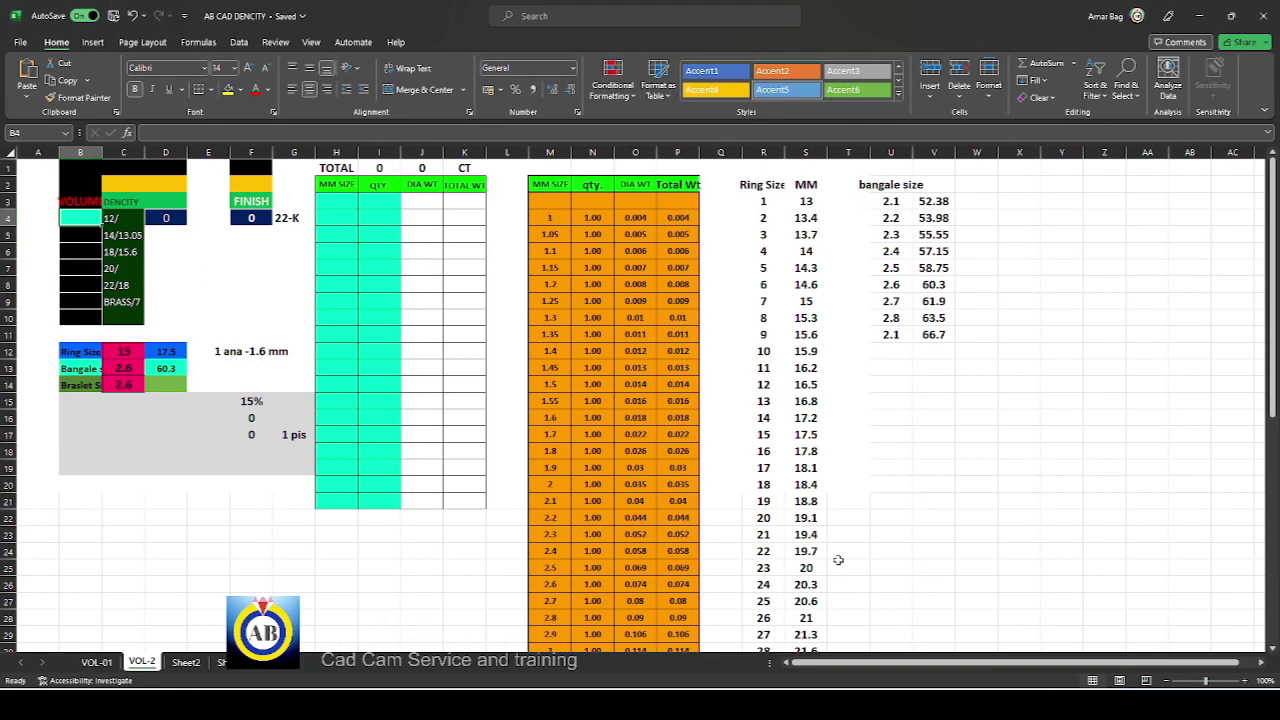
Enter volume 272.5 in B4 and density 15.6 in D2, giving weight 4.251 and 22-K finish 3.613
{"action": "key", "text": "alt+Tab"}
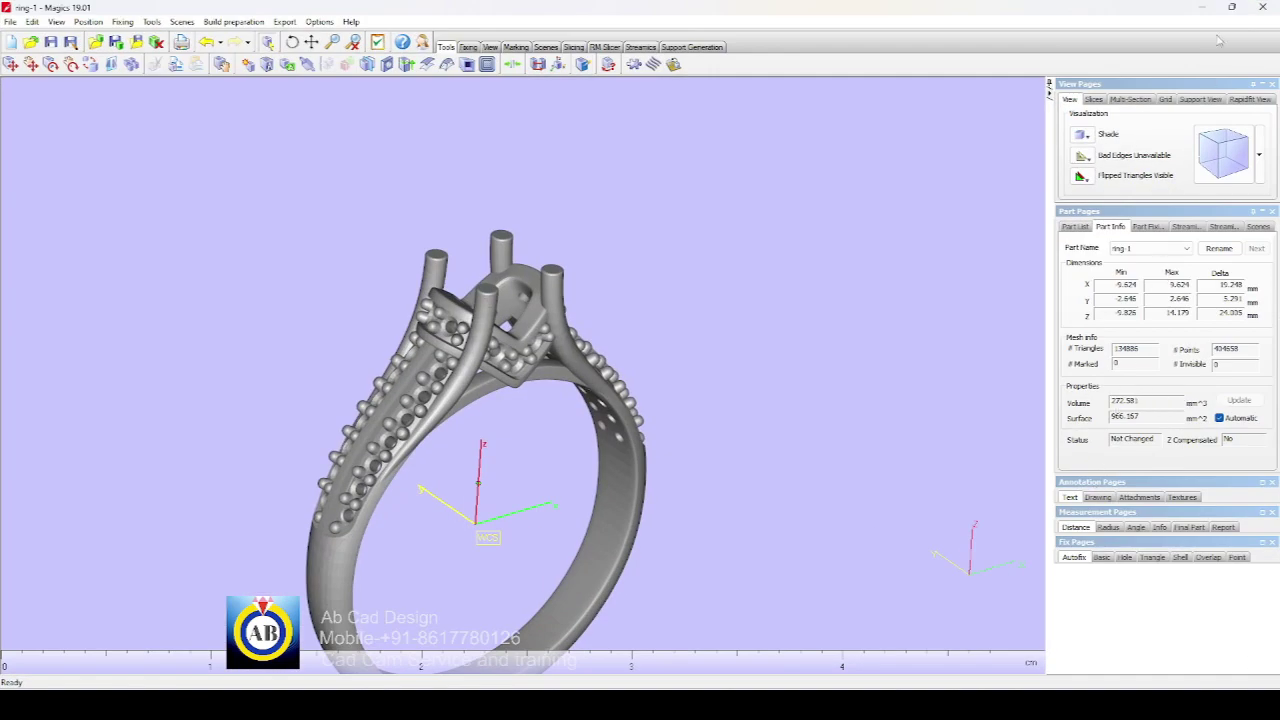
{"action": "left_click", "coordinate": [1202, 10]}
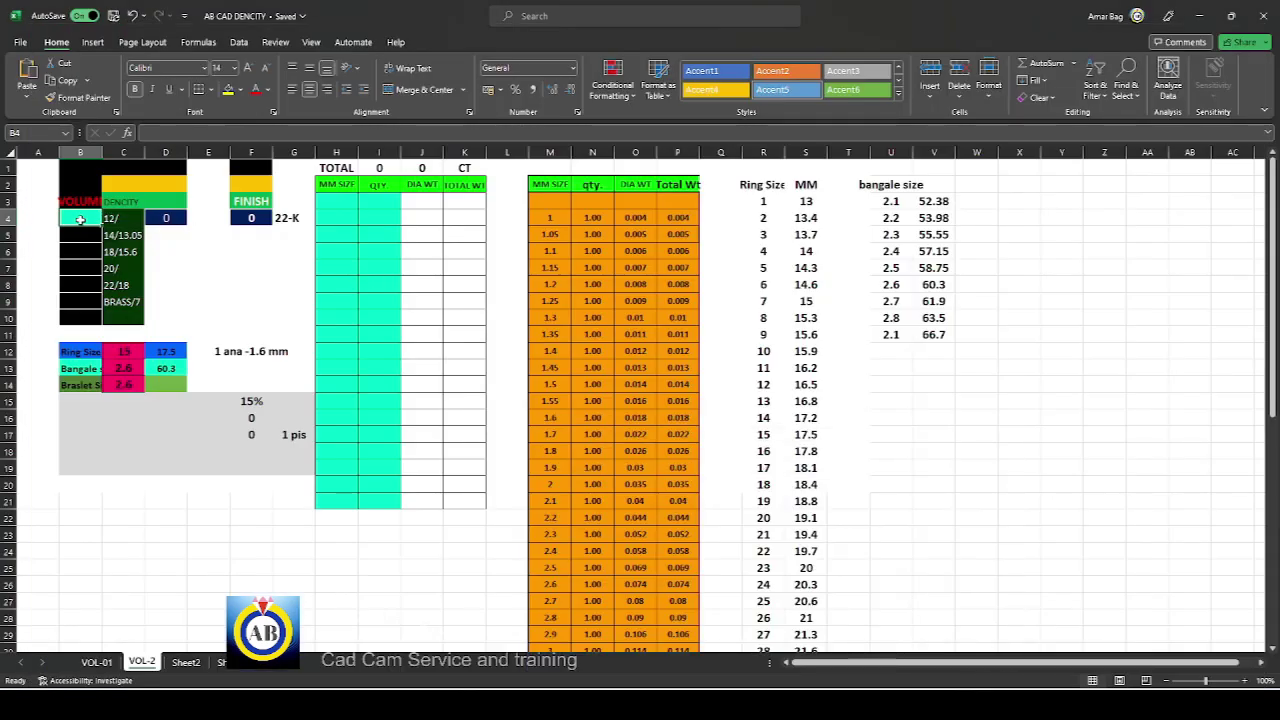
{"action": "type", "text": "2"}
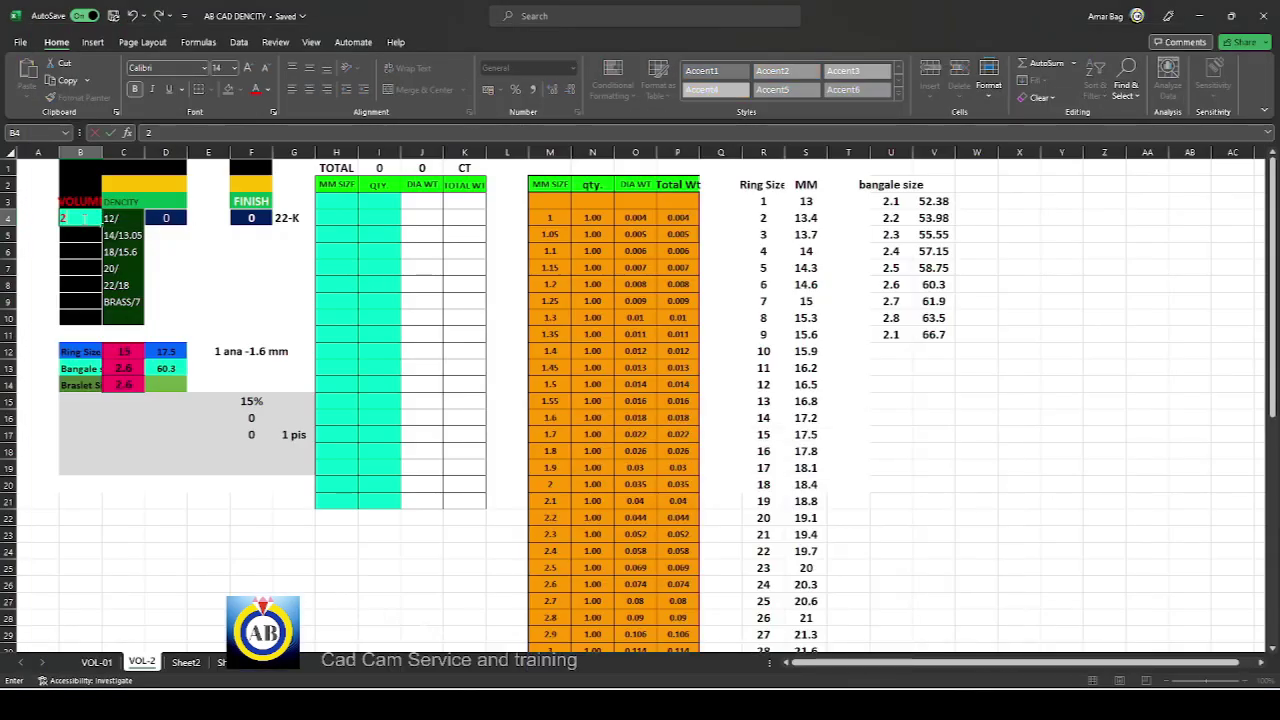
{"action": "type", "text": "72.5"}
{"action": "left_click", "coordinate": [166, 183]}
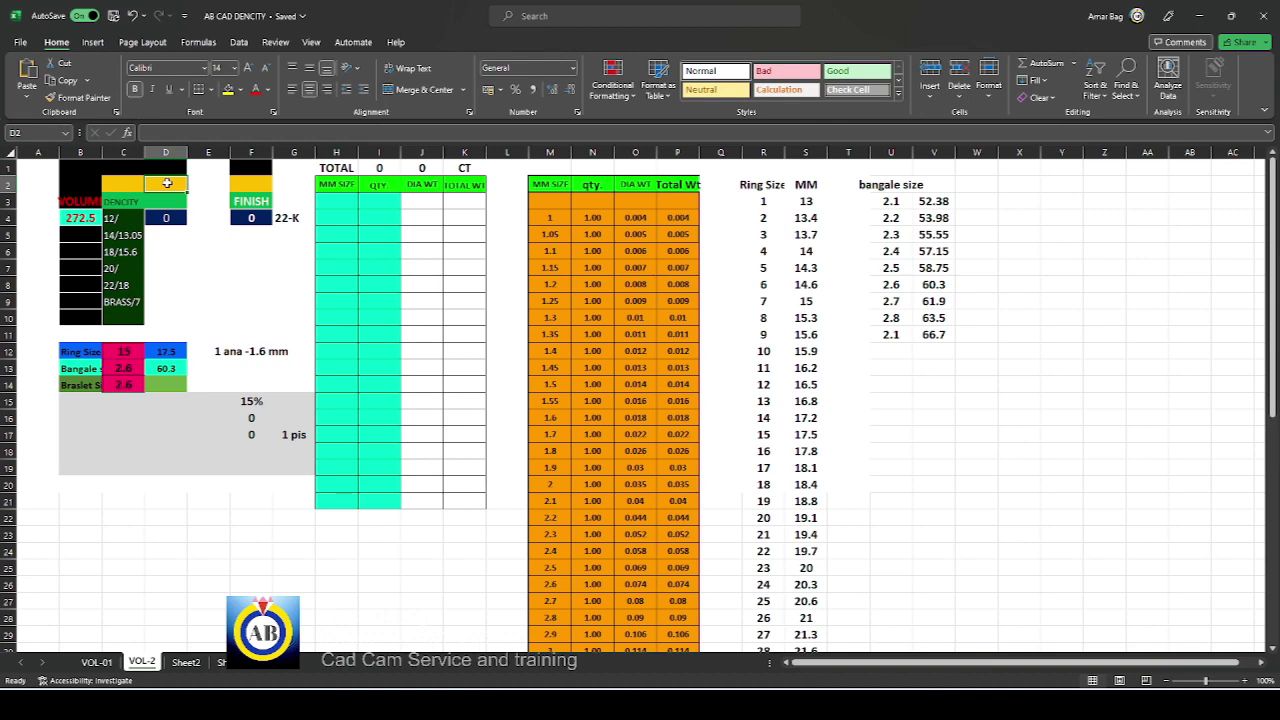
{"action": "type", "text": "15.6"}
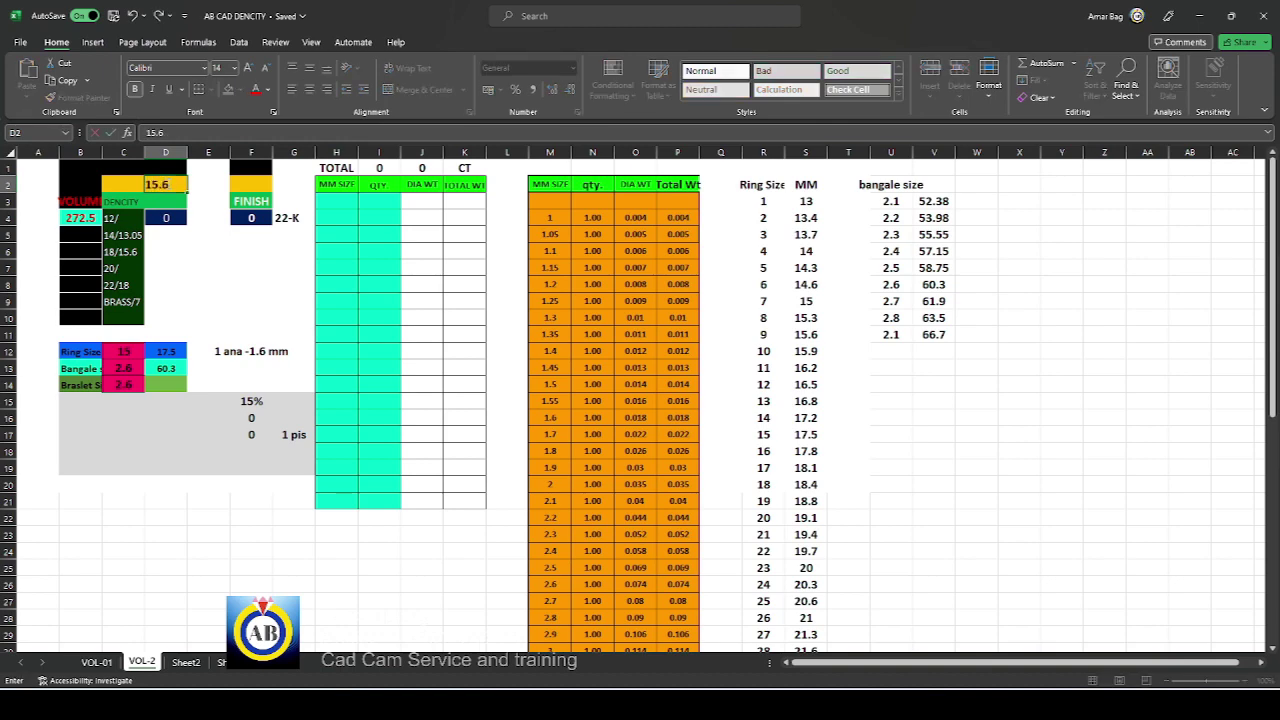
{"action": "key", "text": "Return"}
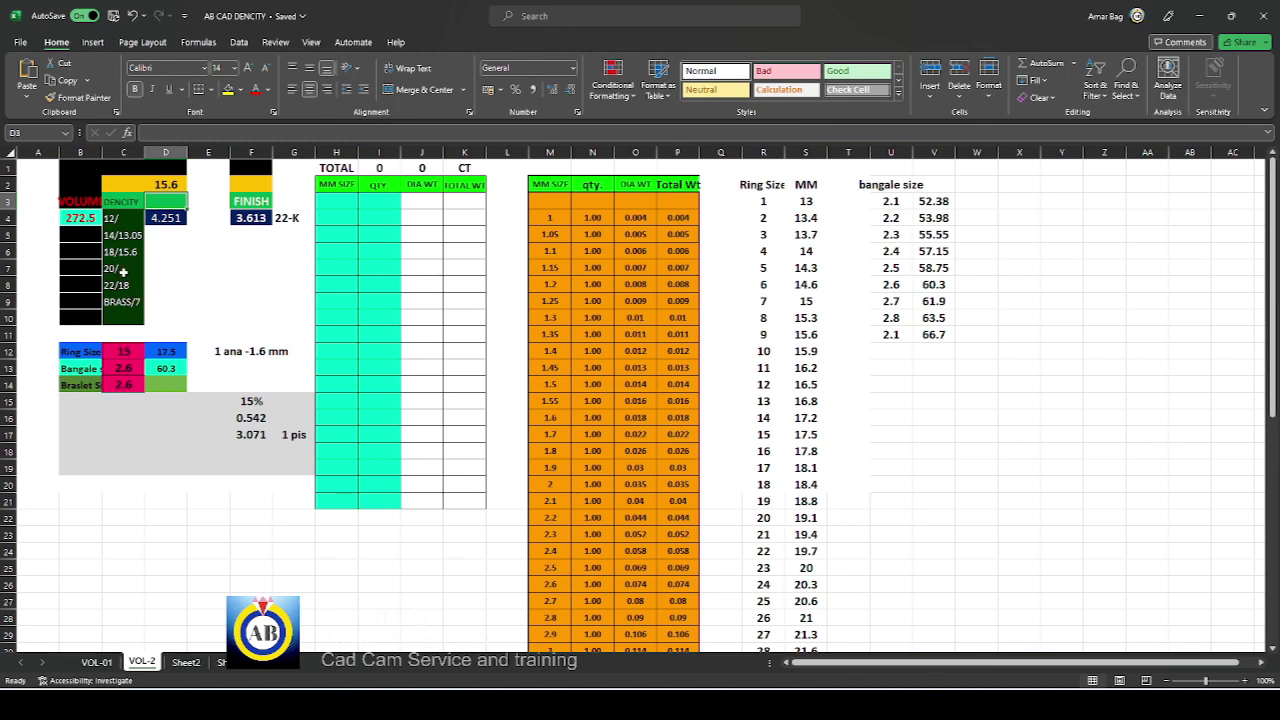
Try densities 20 and then 7 in D2 to compare the resulting weights
{"action": "left_click", "coordinate": [172, 184]}
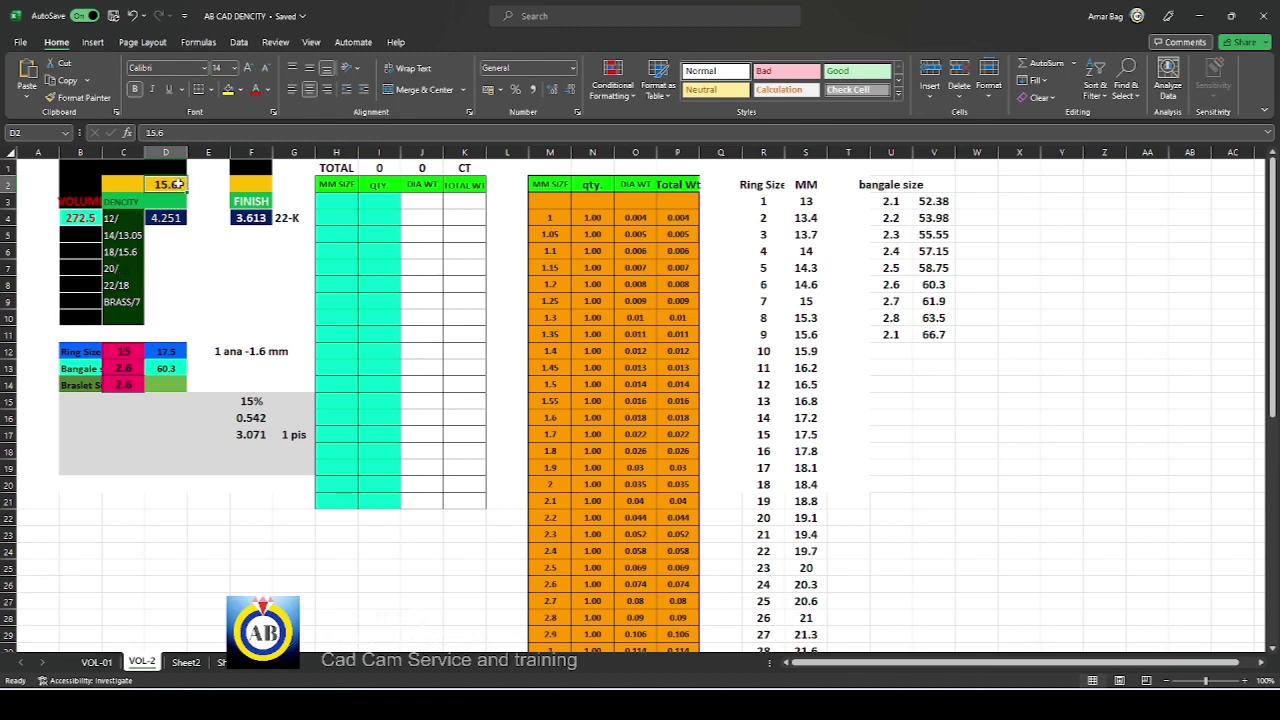
{"action": "type", "text": "20"}
{"action": "key", "text": "Return"}
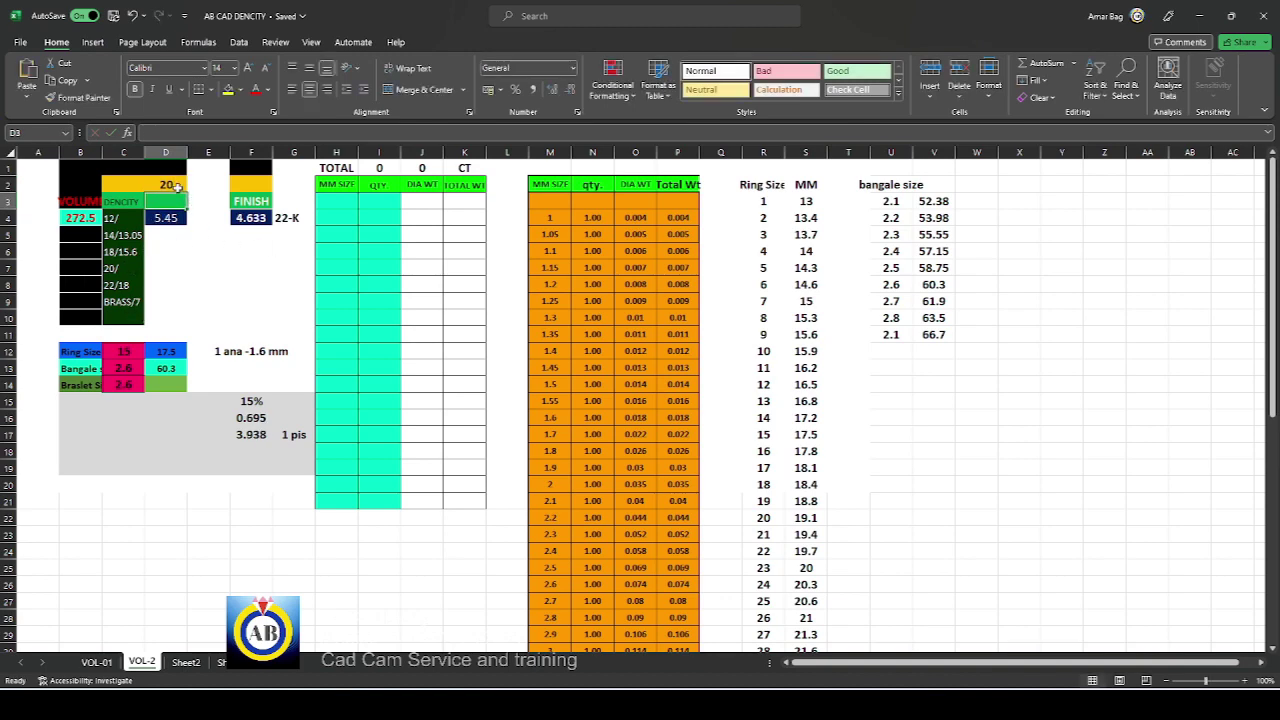
{"action": "left_click", "coordinate": [176, 185]}
{"action": "type", "text": "7"}
{"action": "key", "text": "Return"}
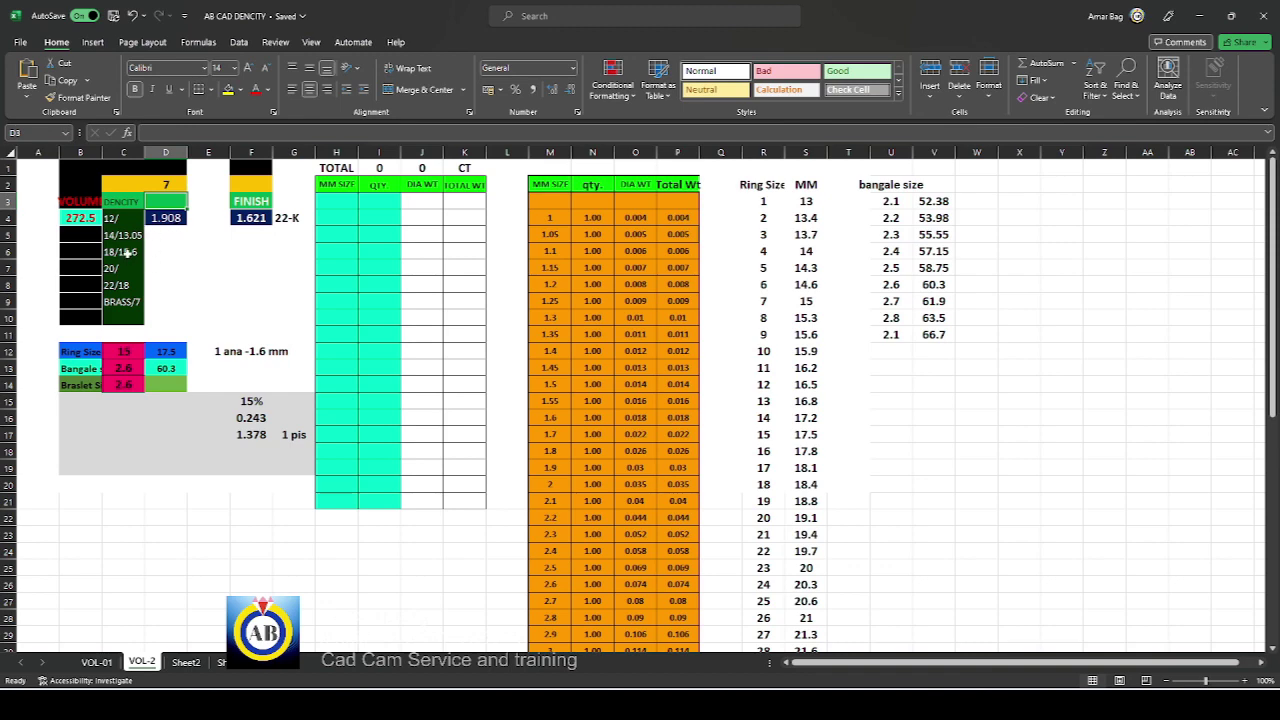
Restore density 15.6 in D2 and minimize Excel to return to Matrix
{"action": "left_click", "coordinate": [174, 184]}
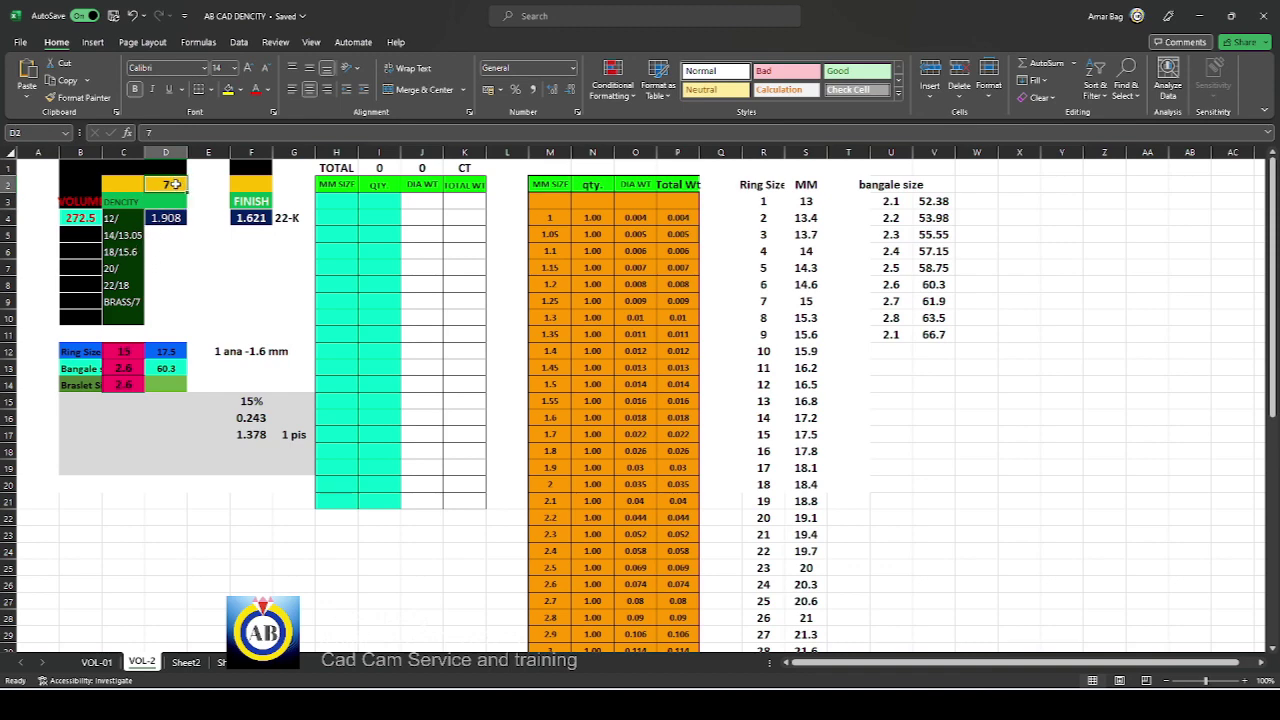
{"action": "type", "text": "15."}
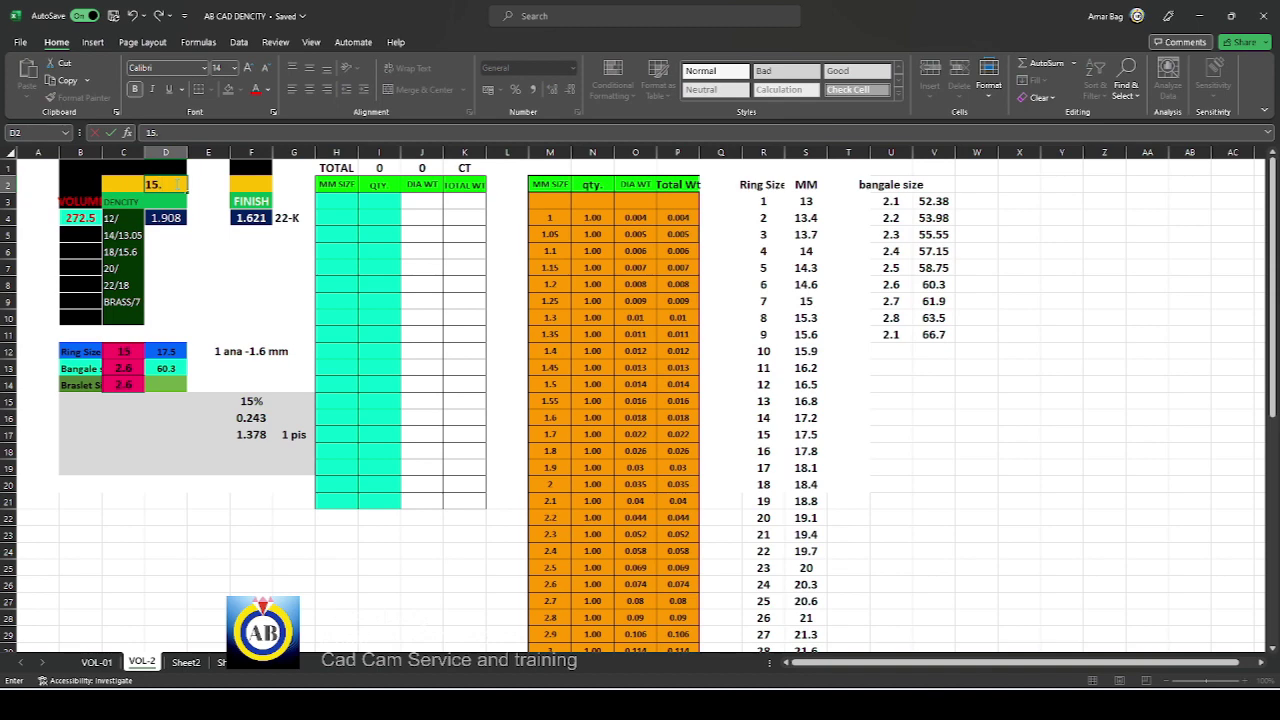
{"action": "type", "text": "6"}
{"action": "key", "text": "Return"}
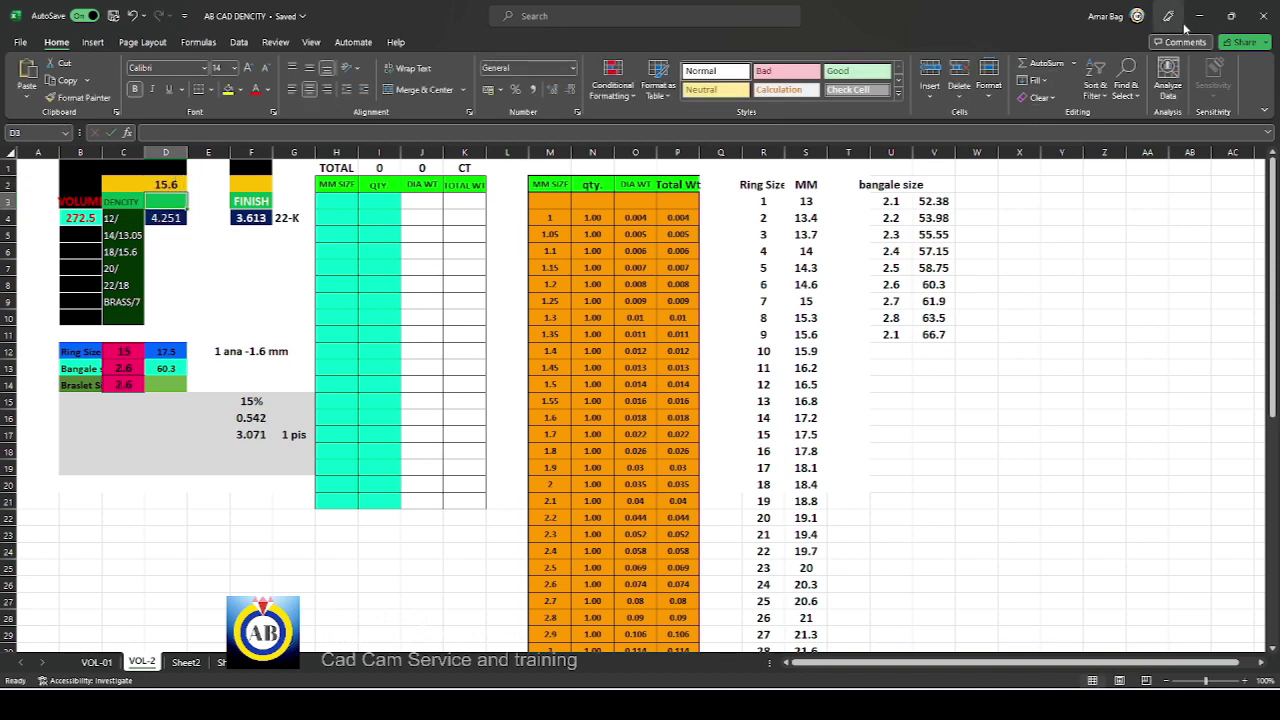
{"action": "left_click", "coordinate": [1198, 16]}
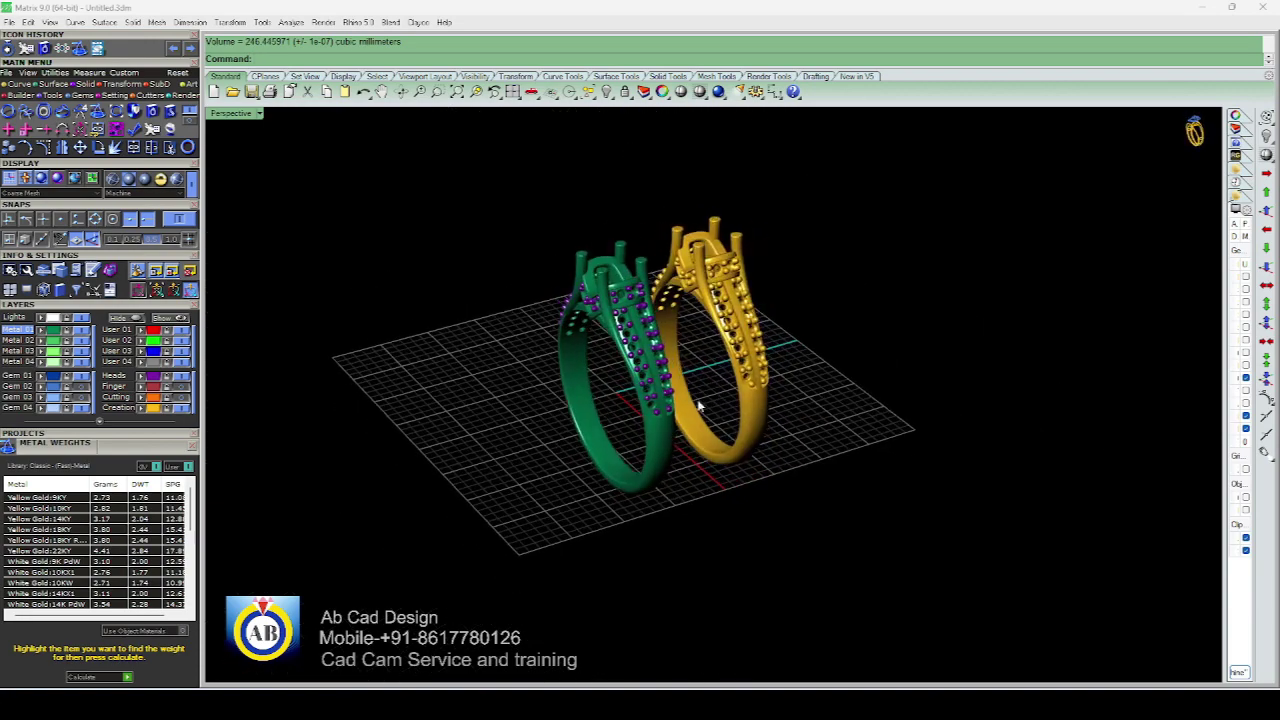
{"action": "mouse_move", "coordinate": [587, 543]}
{"action": "right_mouse_down"}
{"action": "mouse_move", "coordinate": [704, 438]}
{"action": "mouse_move", "coordinate": [719, 387]}
{"action": "right_mouse_up"}
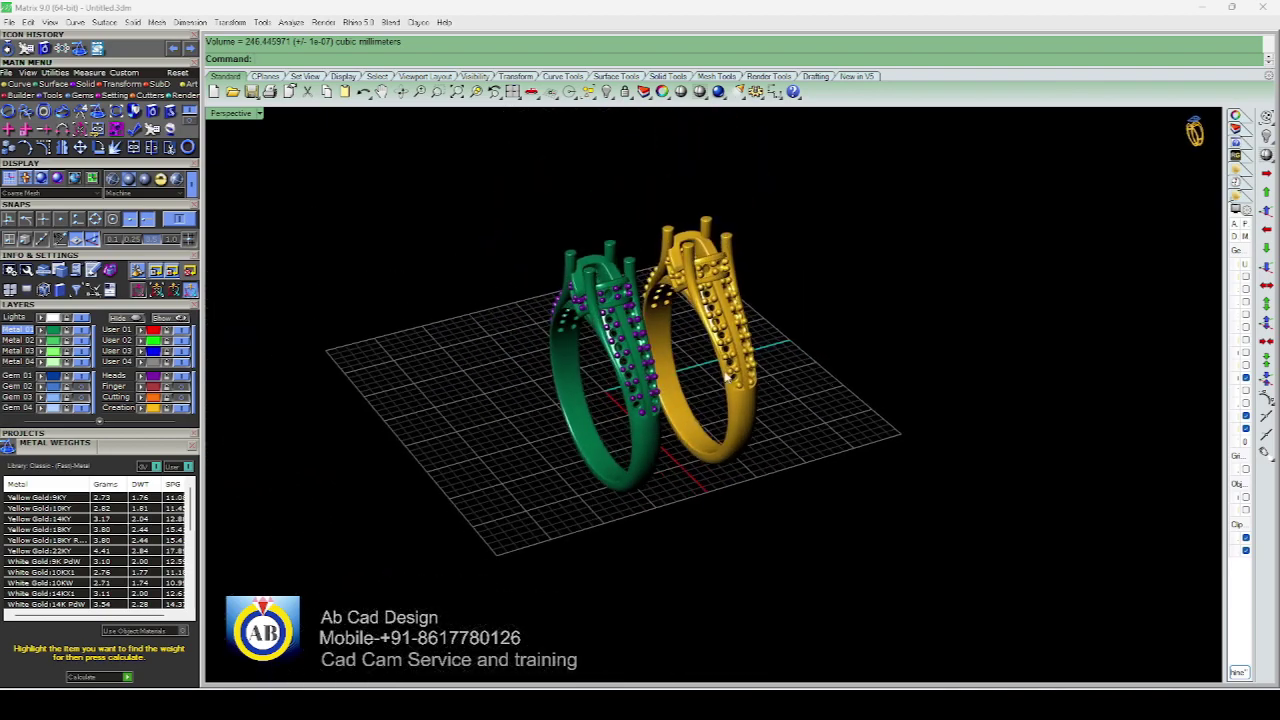
{"action": "mouse_move", "coordinate": [825, 376]}
{"action": "right_mouse_down"}
{"action": "mouse_move", "coordinate": [633, 358]}
{"action": "mouse_move", "coordinate": [671, 366]}
{"action": "mouse_move", "coordinate": [680, 393]}
{"action": "right_mouse_up"}
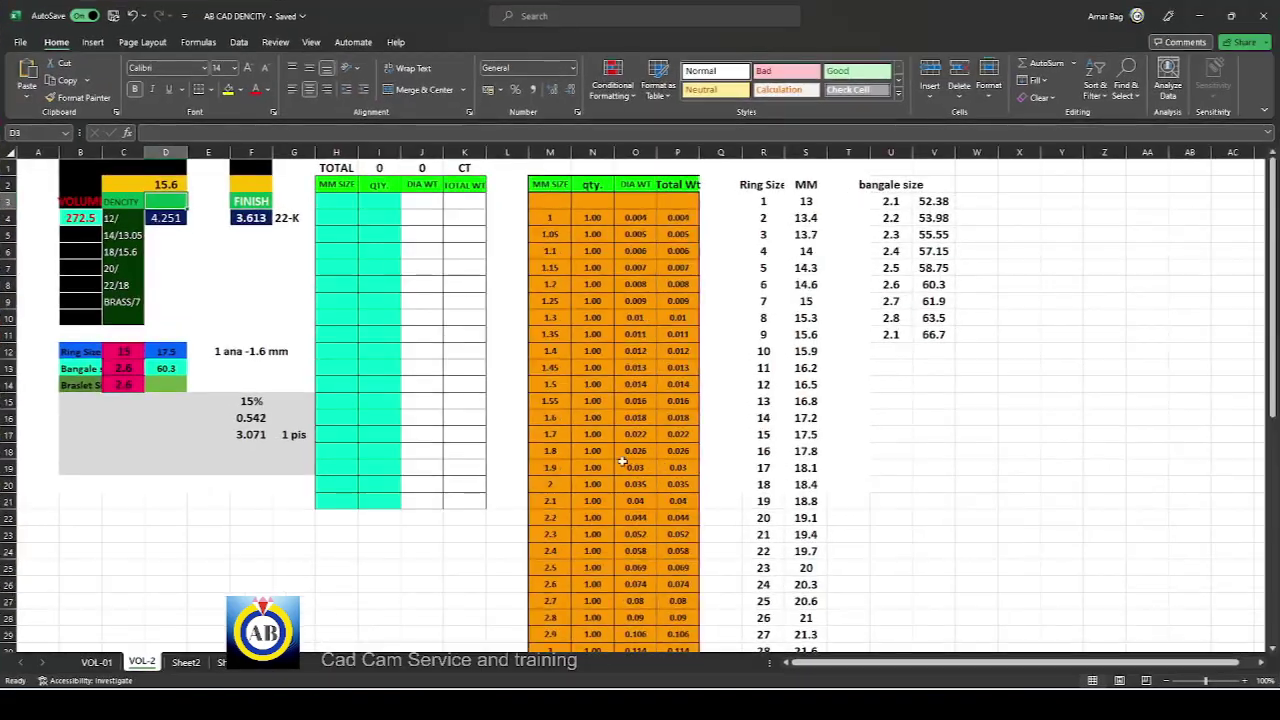
Enter stone quantities 20, 10 and 5 for the 1, 1.05 and 1.1 mm stones
{"action": "double_click", "coordinate": [328, 201]}
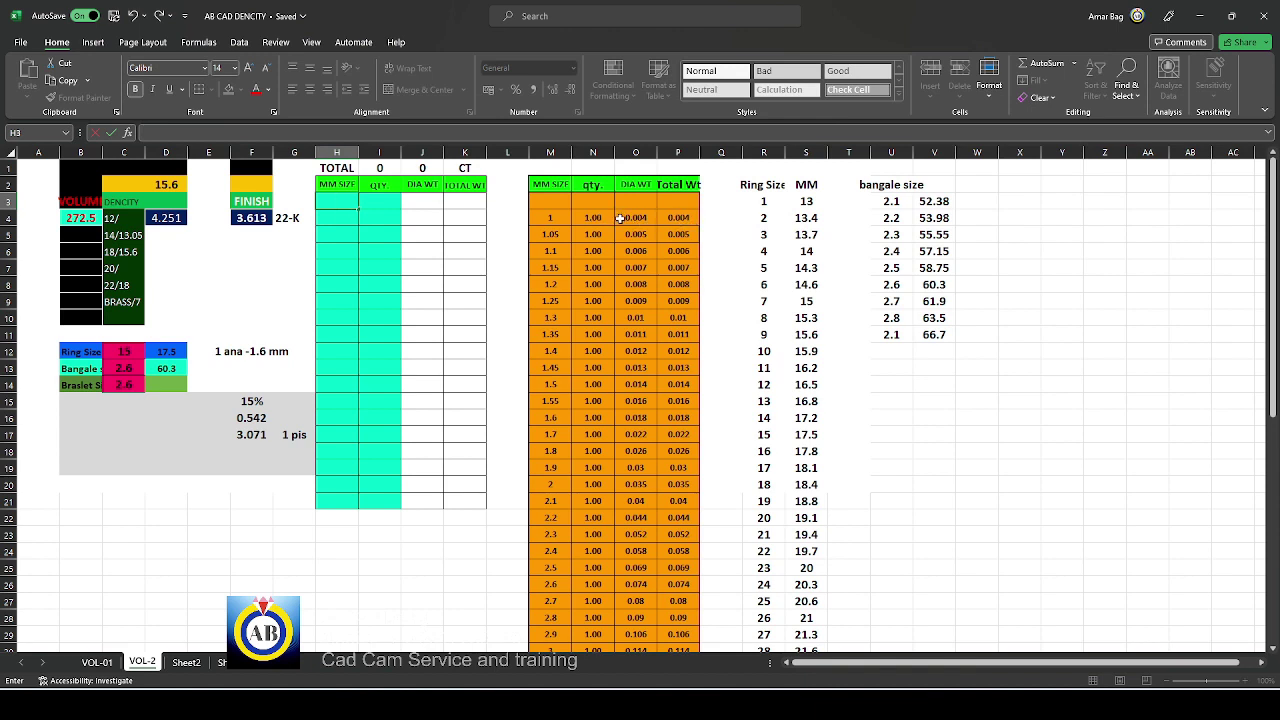
{"action": "left_click", "coordinate": [603, 220]}
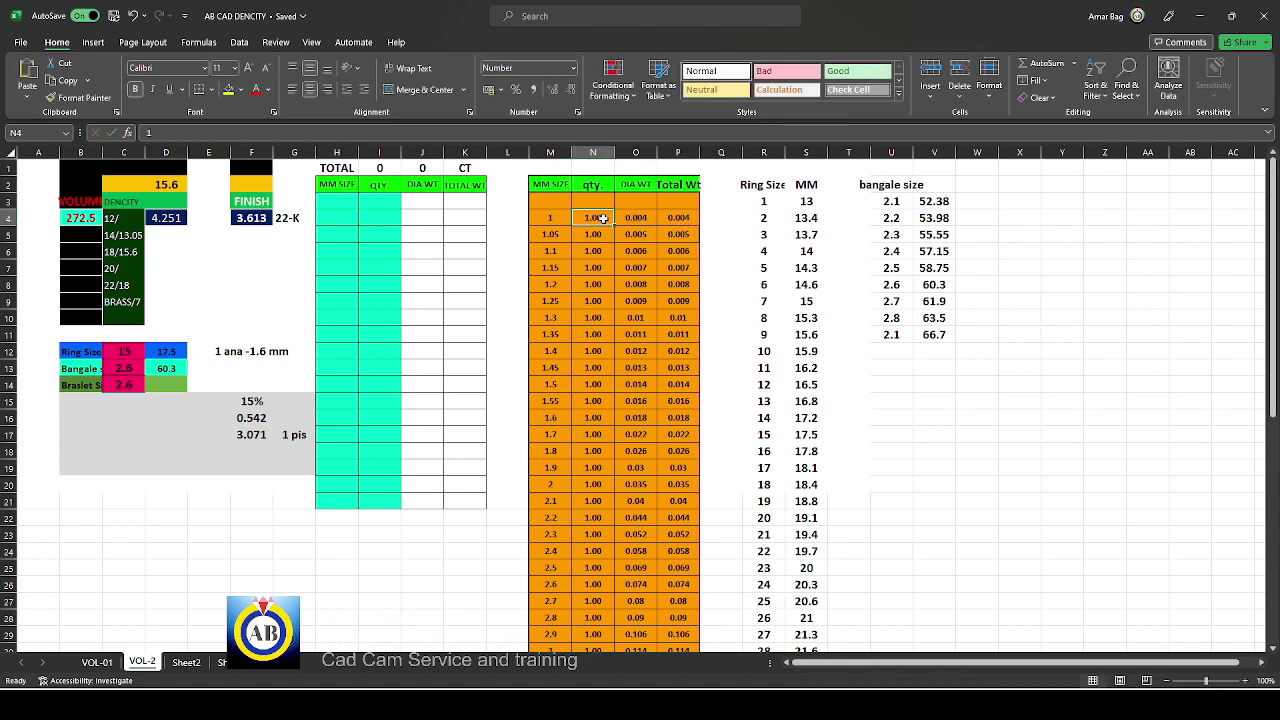
{"action": "type", "text": "20"}
{"action": "key", "text": "Return"}
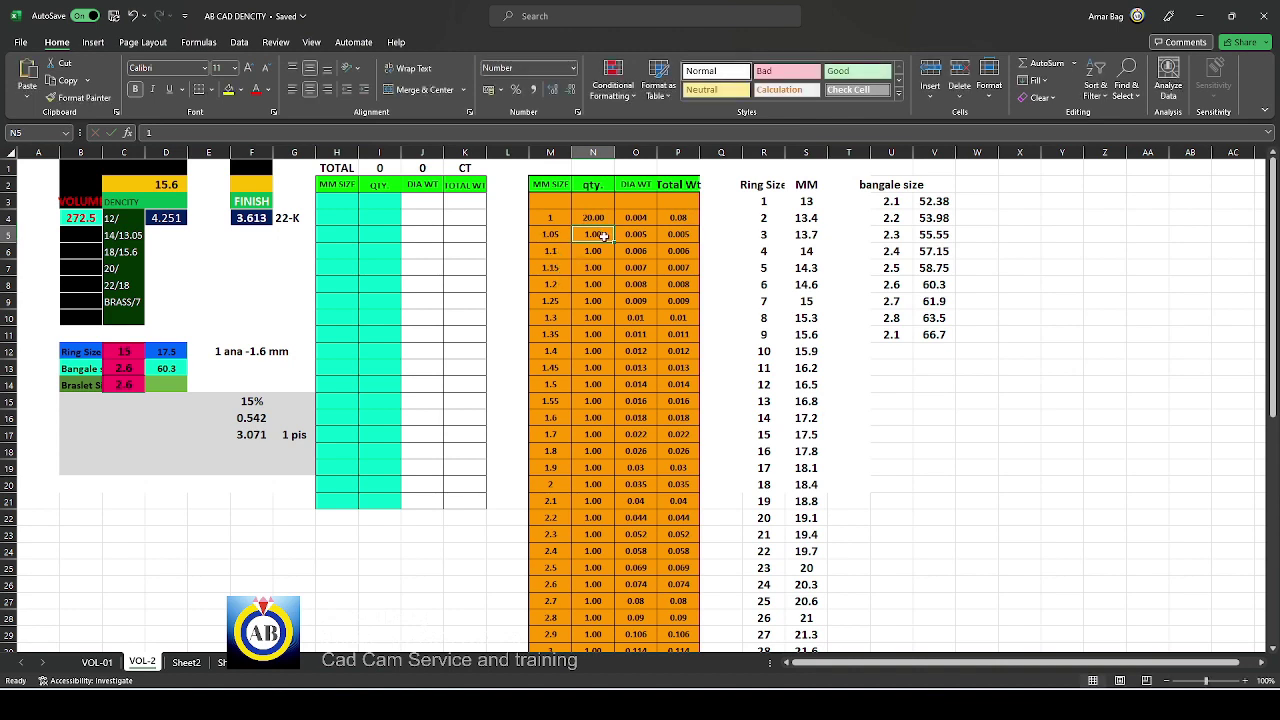
{"action": "type", "text": "10"}
{"action": "key", "text": "Return"}
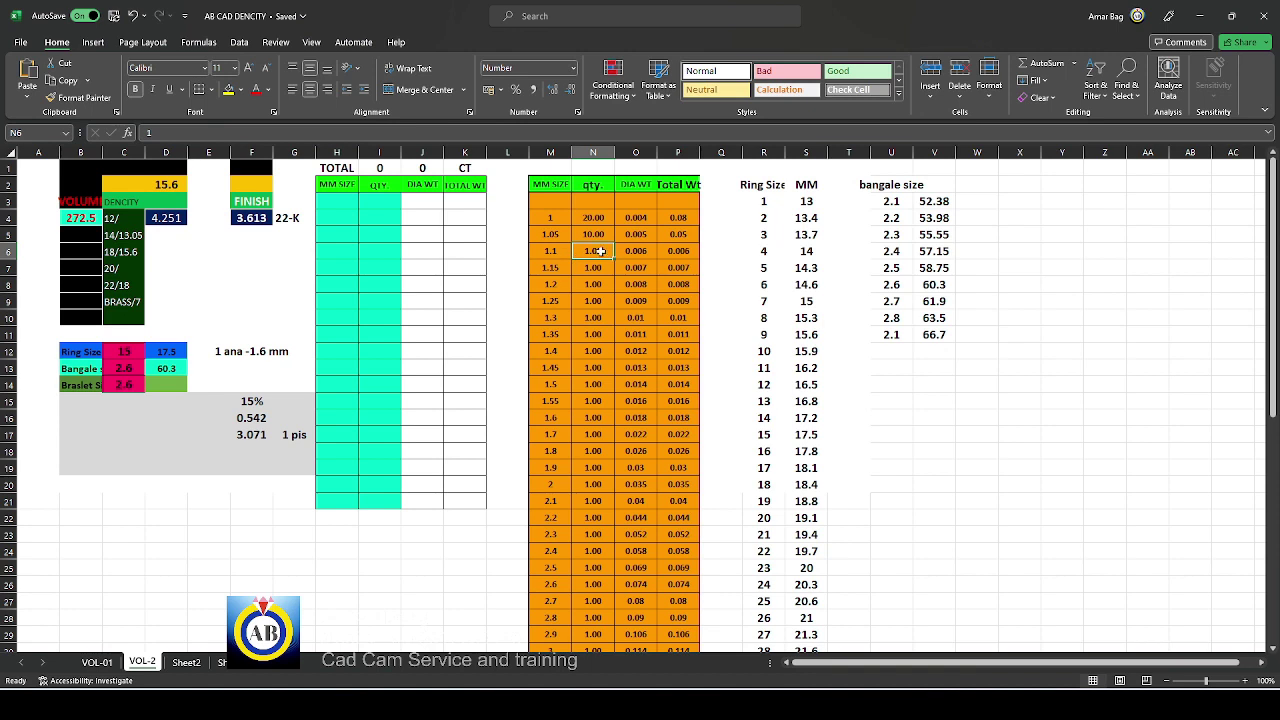
{"action": "type", "text": "5"}
{"action": "key", "text": "Return"}
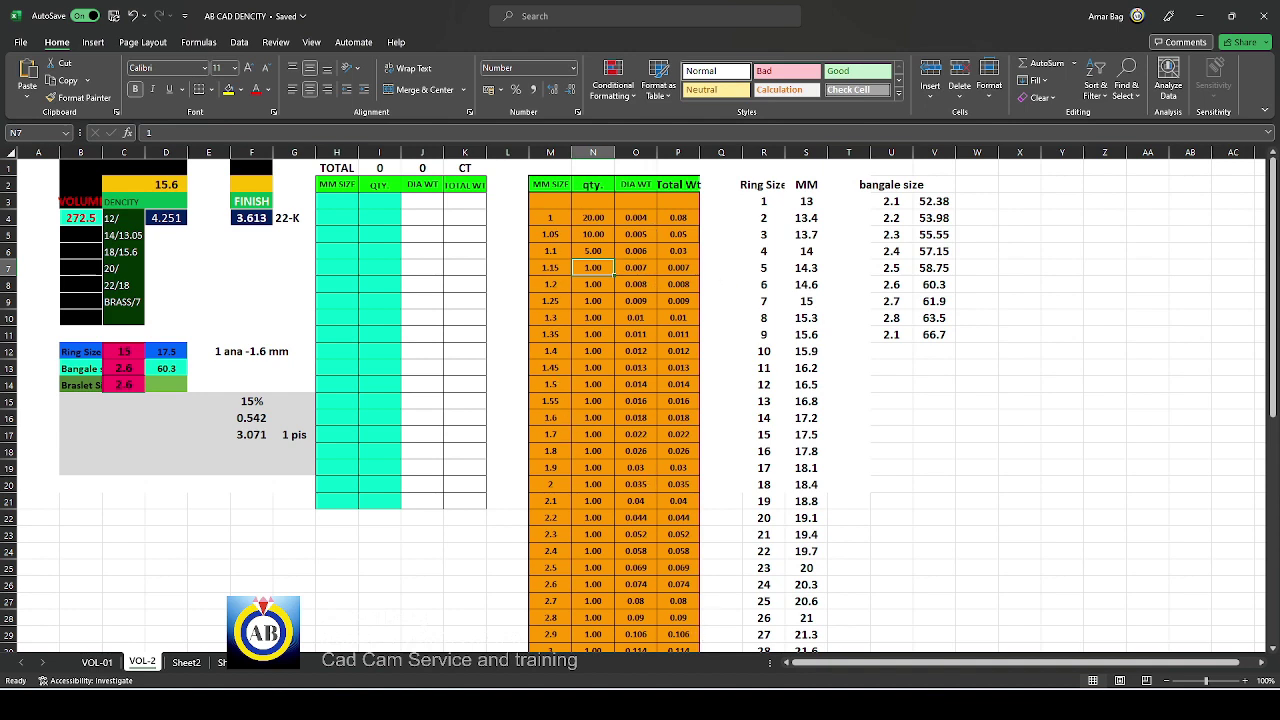
Launch the Snipping Tool by searching 'snip' from the Windows menu
{"action": "key", "text": "super"}
{"action": "type", "text": "snip"}
{"action": "key", "text": "Return"}
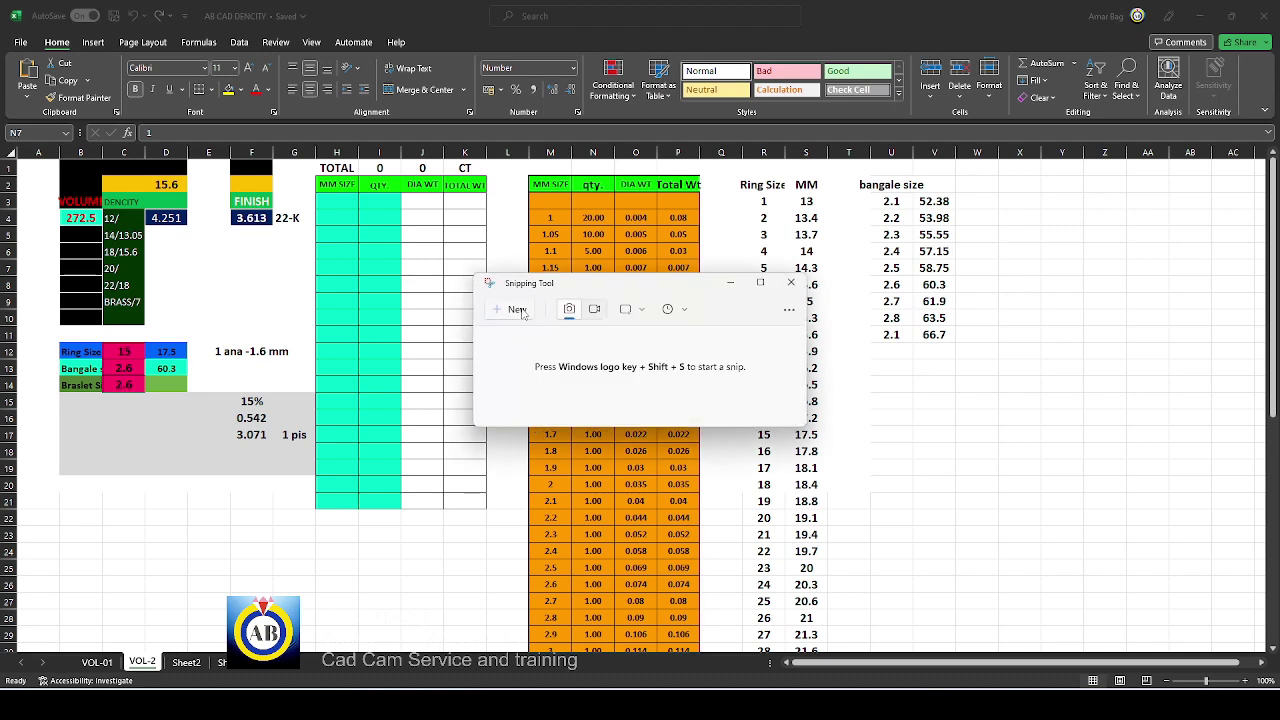
Take a new snip of the orange stone-weight table in columns M–P
{"action": "left_click", "coordinate": [521, 311]}
{"action": "mouse_move", "coordinate": [515, 163]}
{"action": "left_mouse_down"}
{"action": "mouse_move", "coordinate": [619, 369]}
{"action": "mouse_move", "coordinate": [714, 395]}
{"action": "mouse_move", "coordinate": [713, 412]}
{"action": "mouse_move", "coordinate": [710, 278]}
{"action": "left_mouse_up"}
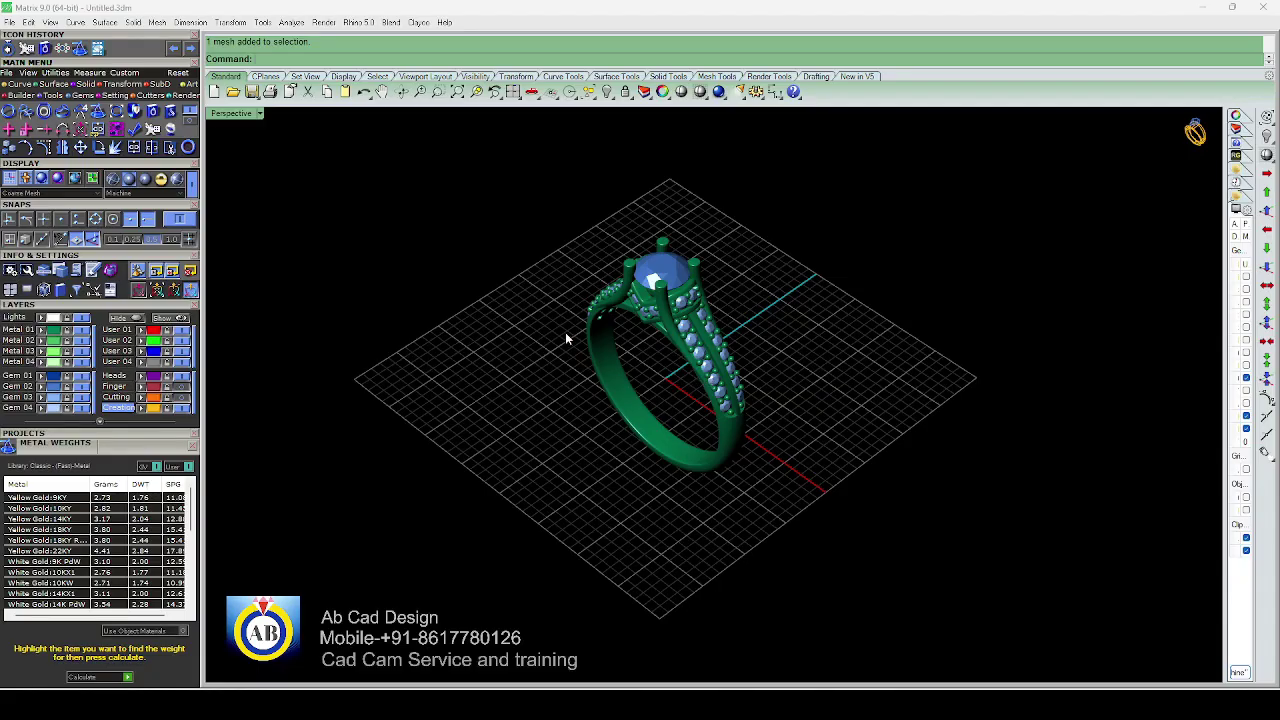
Zoom and orbit the Perspective view to inspect the green ring's side
{"action": "scroll", "coordinate": [565, 338], "scroll_direction": "down", "scroll_amount": 3}
{"action": "scroll", "coordinate": [565, 338], "scroll_direction": "up", "scroll_amount": 5}
{"action": "mouse_move", "coordinate": [565, 338]}
{"action": "right_mouse_down"}
{"action": "mouse_move", "coordinate": [714, 363]}
{"action": "mouse_move", "coordinate": [686, 357]}
{"action": "mouse_move", "coordinate": [846, 337]}
{"action": "mouse_move", "coordinate": [713, 346]}
{"action": "mouse_move", "coordinate": [680, 366]}
{"action": "mouse_move", "coordinate": [689, 354]}
{"action": "mouse_move", "coordinate": [594, 329]}
{"action": "mouse_move", "coordinate": [660, 342]}
{"action": "mouse_move", "coordinate": [647, 350]}
{"action": "mouse_move", "coordinate": [674, 360]}
{"action": "mouse_move", "coordinate": [661, 361]}
{"action": "right_mouse_up"}
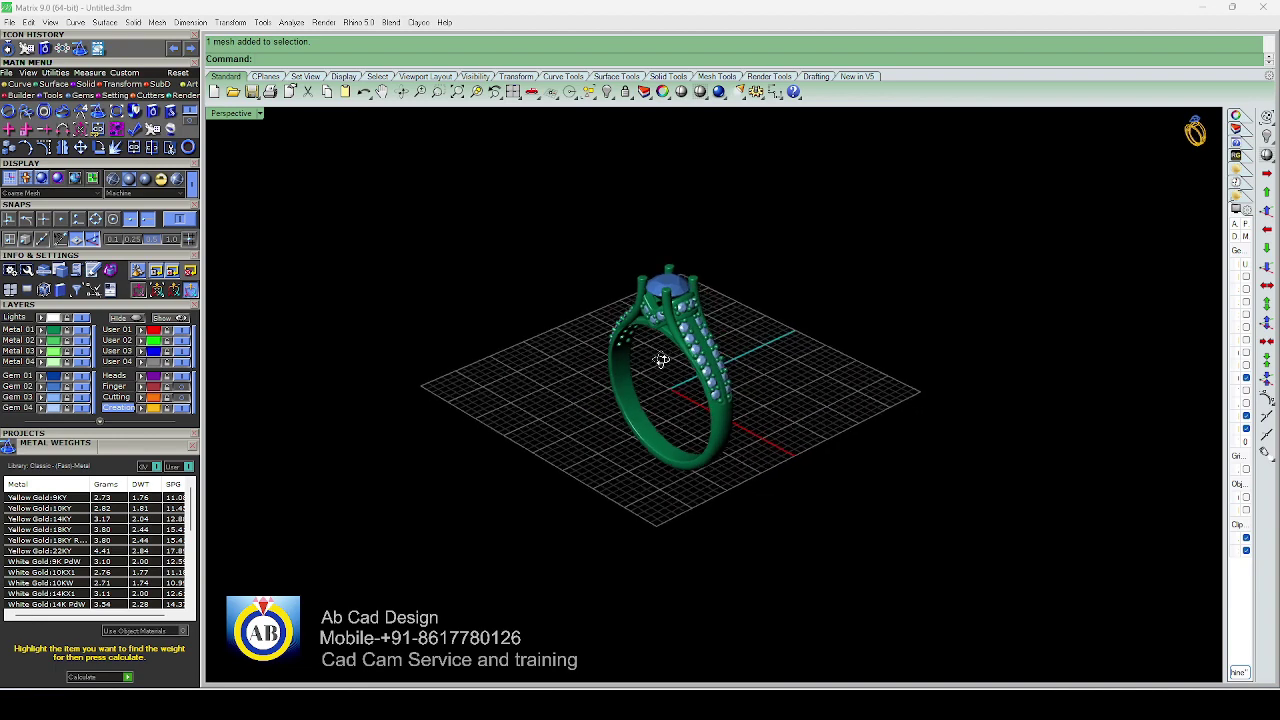
{"action": "scroll", "coordinate": [661, 361], "scroll_direction": "up", "scroll_amount": 2}
{"action": "scroll", "coordinate": [652, 344], "scroll_direction": "down", "scroll_amount": 2}
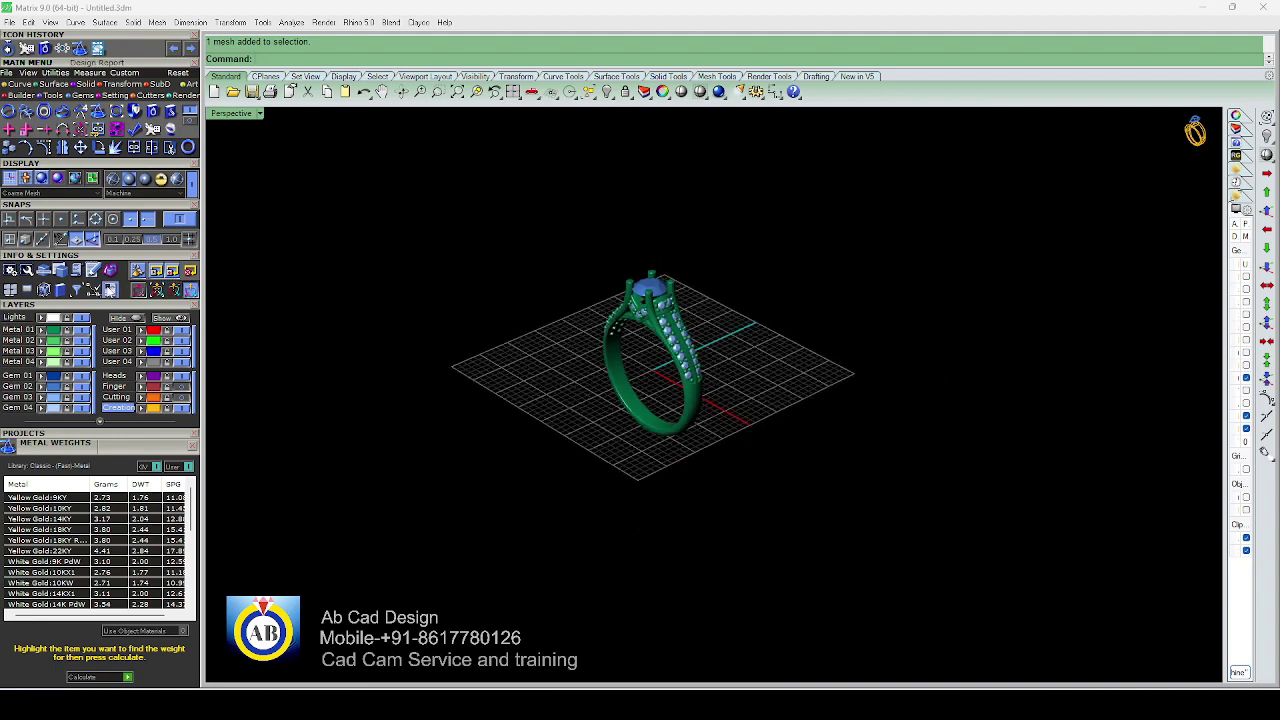
{"action": "left_click", "coordinate": [112, 291]}
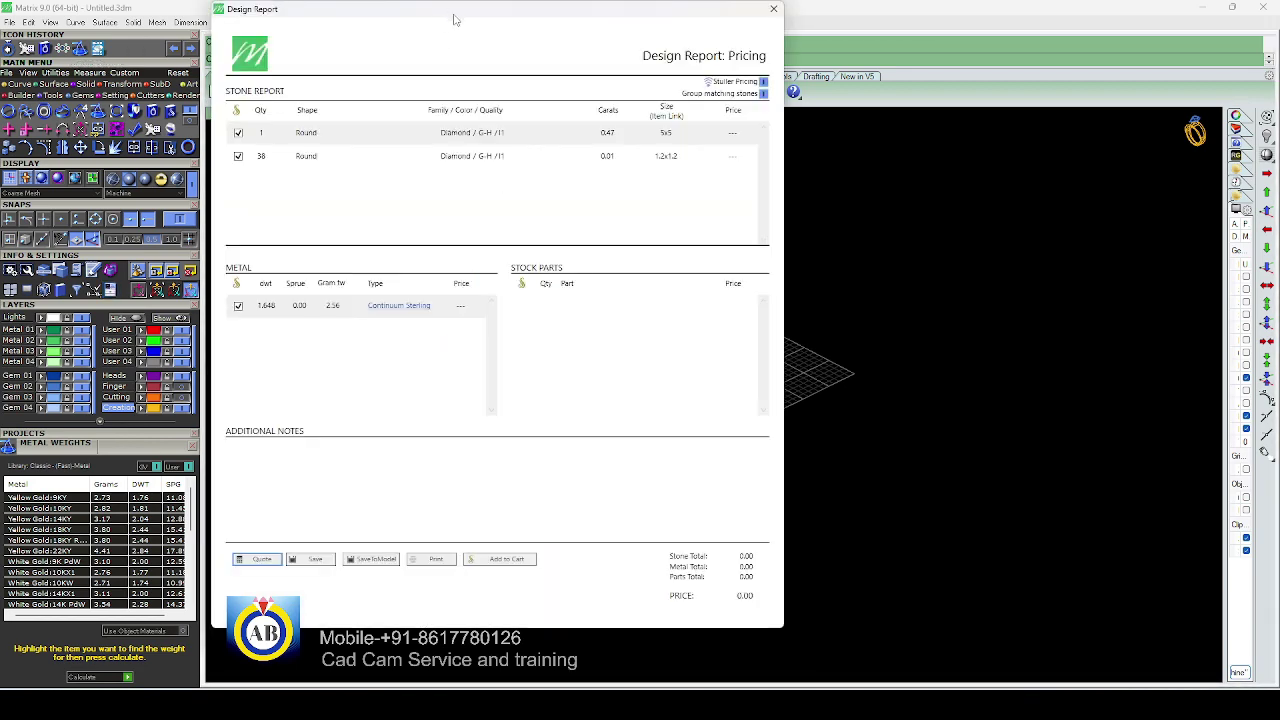
{"action": "left_click_drag", "start_coordinate": [451, 17], "coordinate": [459, 45]}
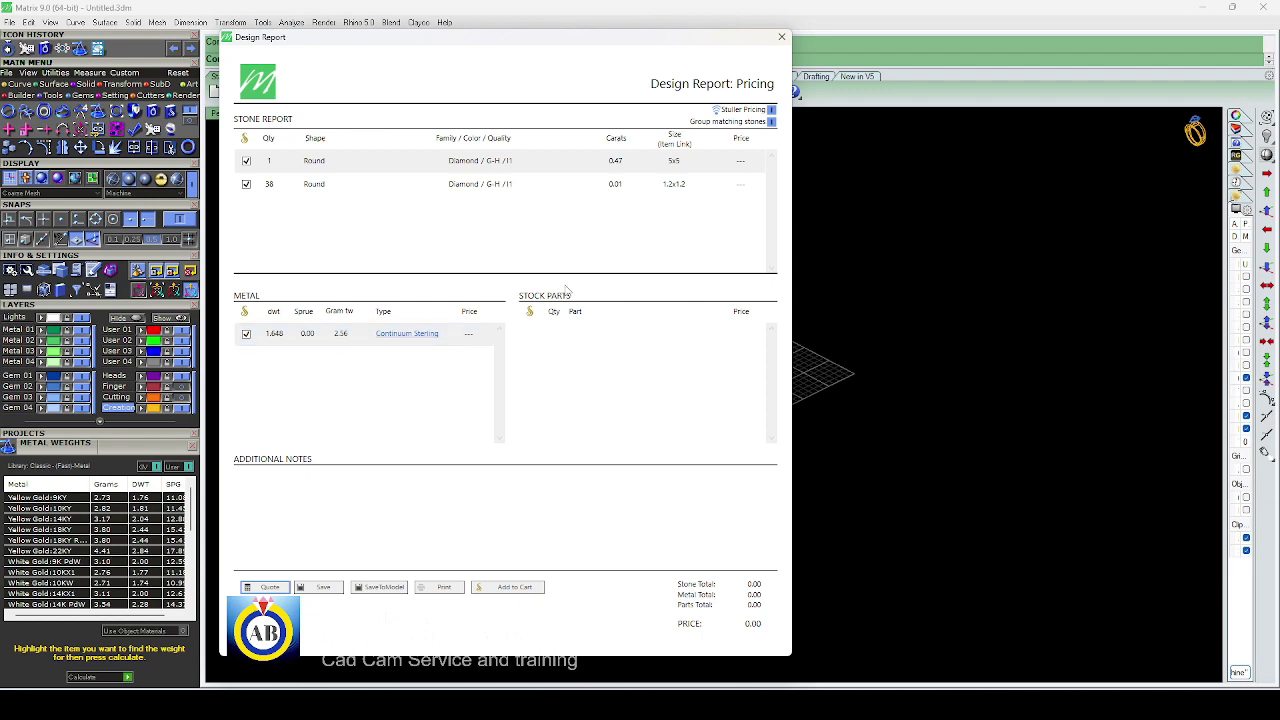
{"action": "left_click", "coordinate": [781, 37]}
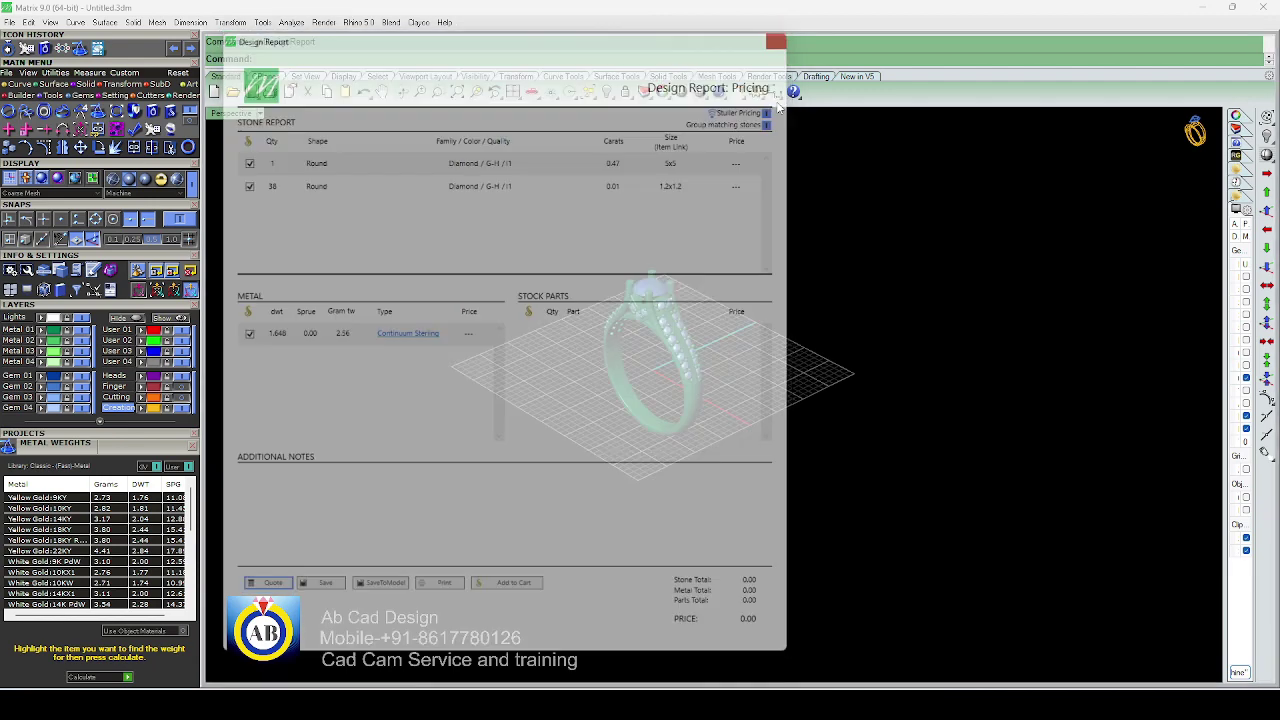
{"action": "scroll", "coordinate": [808, 312], "scroll_direction": "down", "scroll_amount": 3}
{"action": "scroll", "coordinate": [808, 312], "scroll_direction": "up", "scroll_amount": 4}
Orbit and zoom around the ring, tilting it edge-on and then to a lower view
{"action": "mouse_move", "coordinate": [808, 312]}
{"action": "right_mouse_down"}
{"action": "mouse_move", "coordinate": [490, 379]}
{"action": "mouse_move", "coordinate": [680, 363]}
{"action": "right_mouse_up"}
{"action": "scroll", "coordinate": [680, 363], "scroll_direction": "down", "scroll_amount": 3}
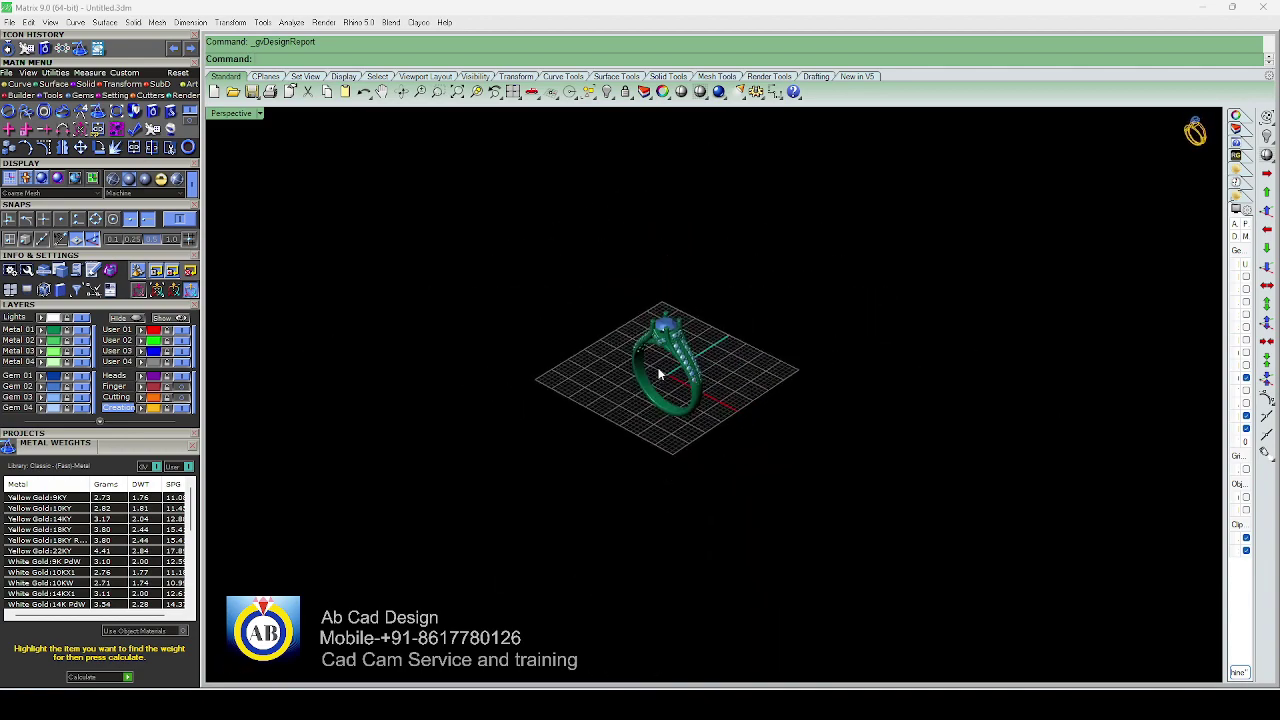
{"action": "scroll", "coordinate": [680, 363], "scroll_direction": "up", "scroll_amount": 4}
{"action": "scroll", "coordinate": [636, 374], "scroll_direction": "up", "scroll_amount": 2}
{"action": "scroll", "coordinate": [670, 372], "scroll_direction": "down", "scroll_amount": 3}
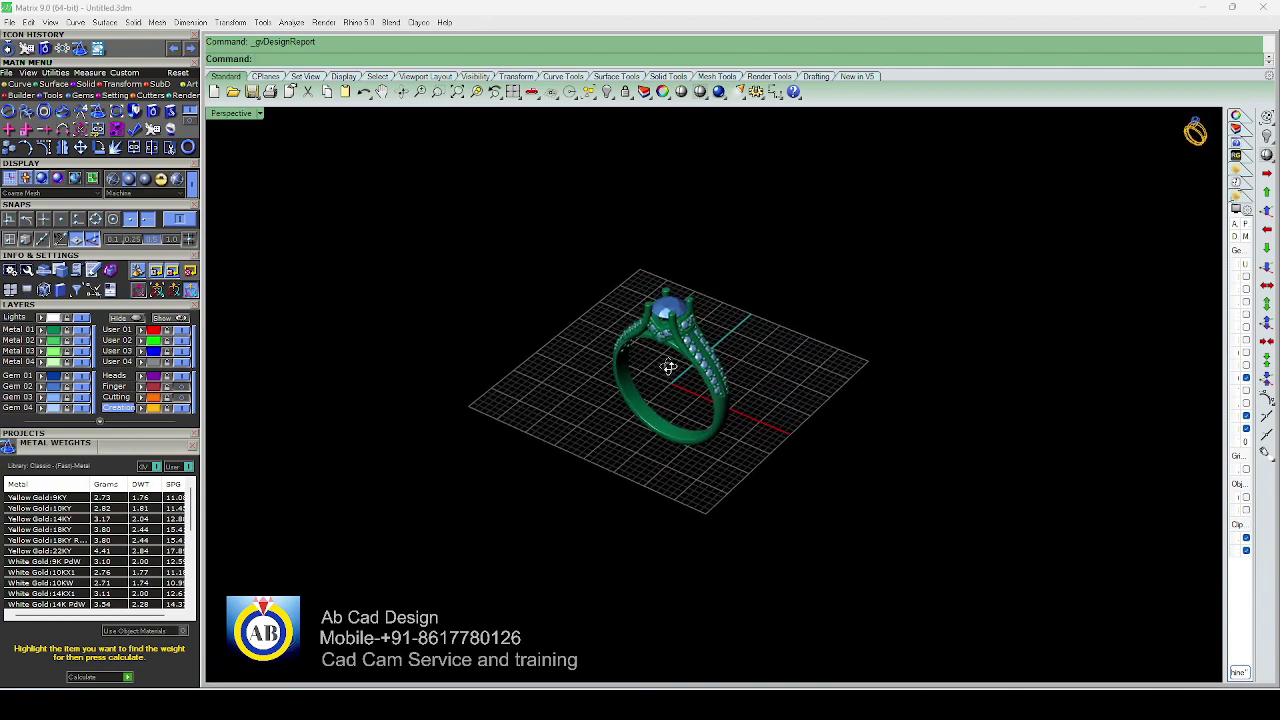
{"action": "mouse_move", "coordinate": [670, 372]}
{"action": "right_mouse_down"}
{"action": "mouse_move", "coordinate": [586, 349]}
{"action": "mouse_move", "coordinate": [675, 381]}
{"action": "right_mouse_up"}
{"action": "scroll", "coordinate": [672, 372], "scroll_direction": "up", "scroll_amount": 3}
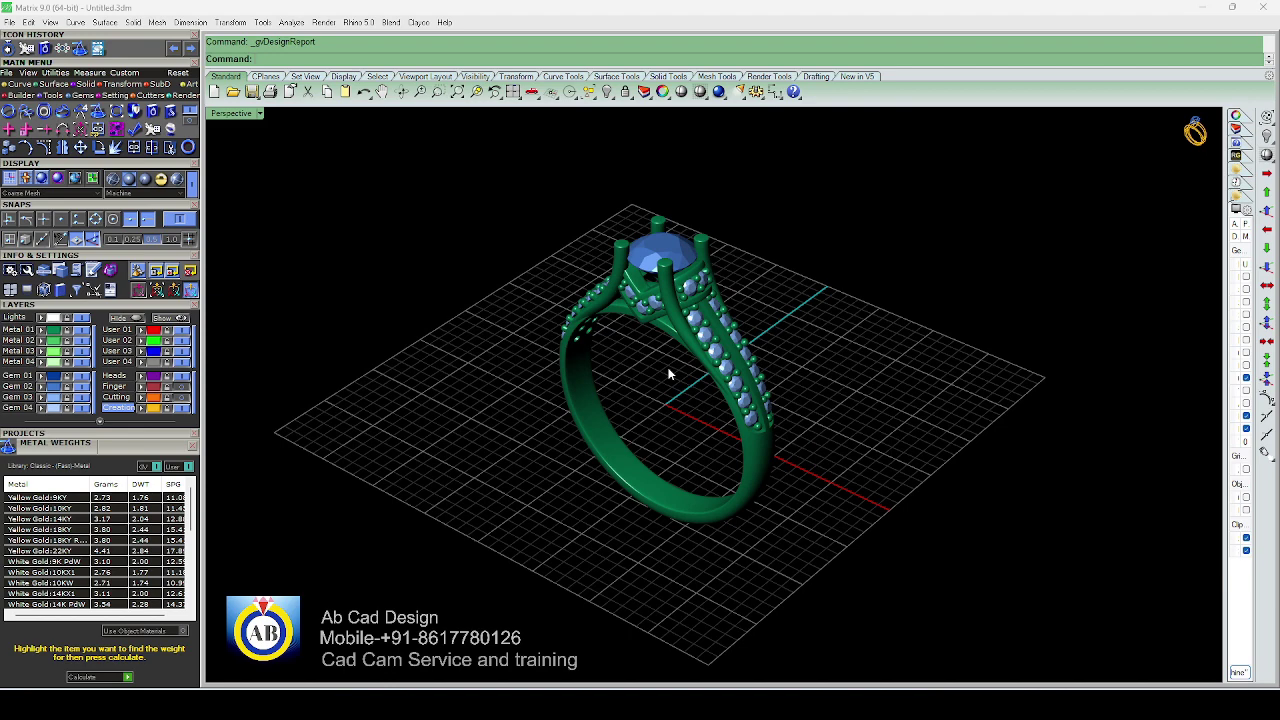
{"action": "scroll", "coordinate": [668, 373], "scroll_direction": "down", "scroll_amount": 2}
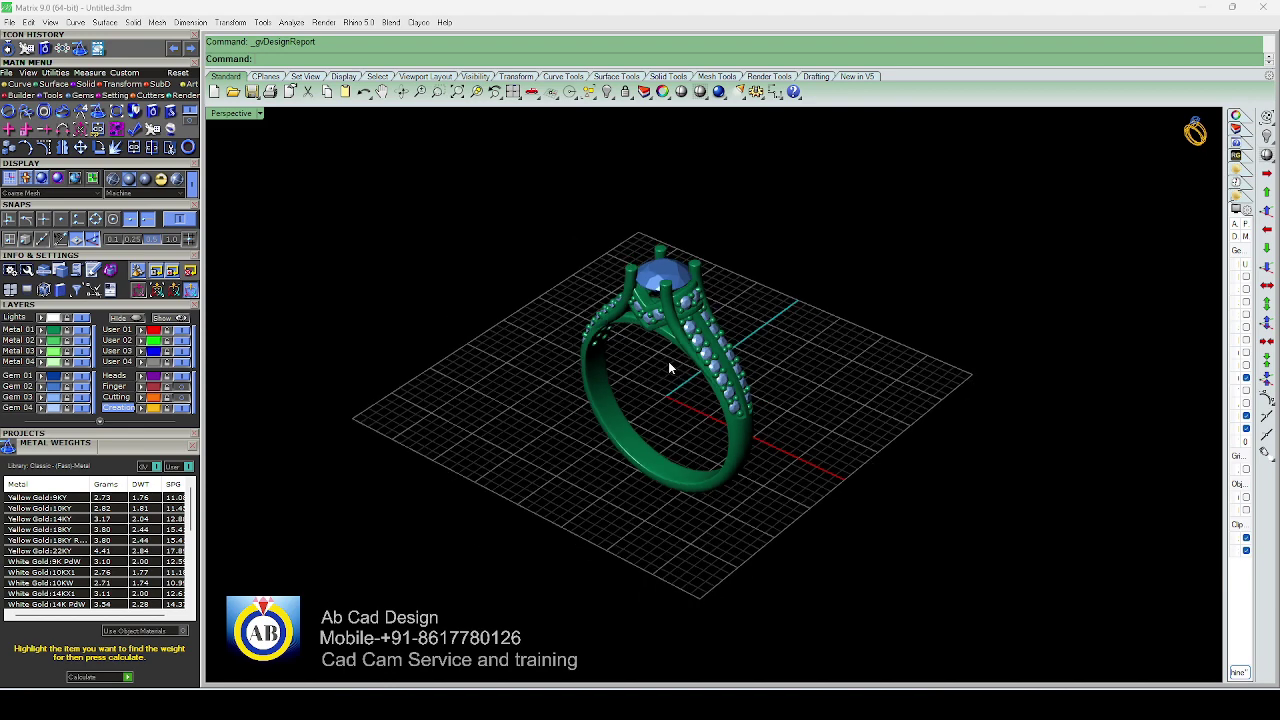
{"action": "scroll", "coordinate": [661, 371], "scroll_direction": "down", "scroll_amount": 1}
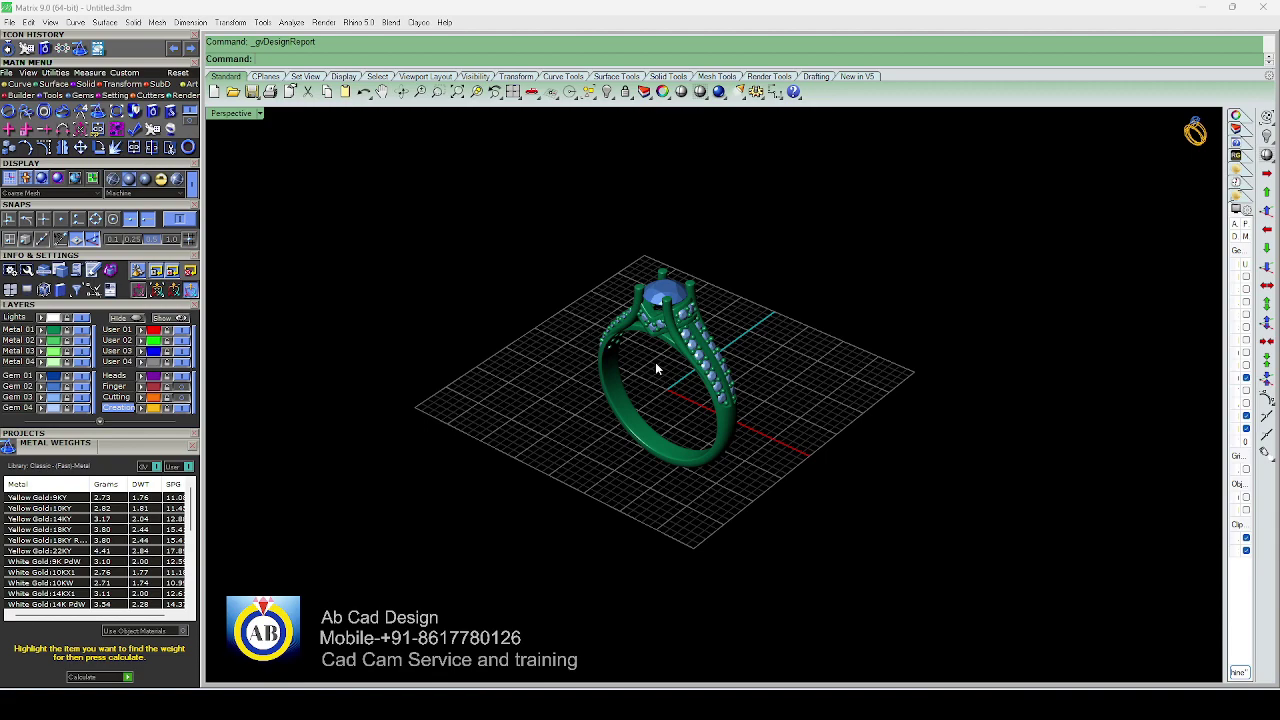
{"action": "scroll", "coordinate": [656, 368], "scroll_direction": "up", "scroll_amount": 2}
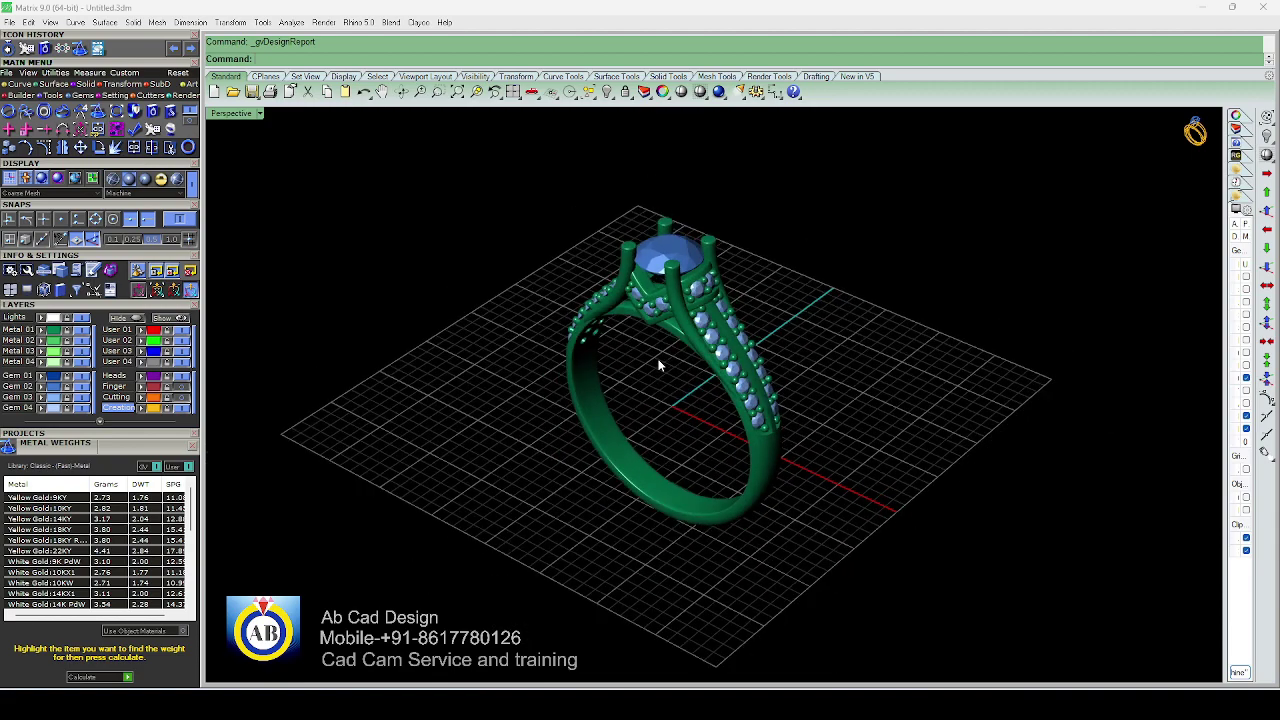
{"action": "right_click_drag", "start_coordinate": [657, 363], "coordinate": [648, 355]}
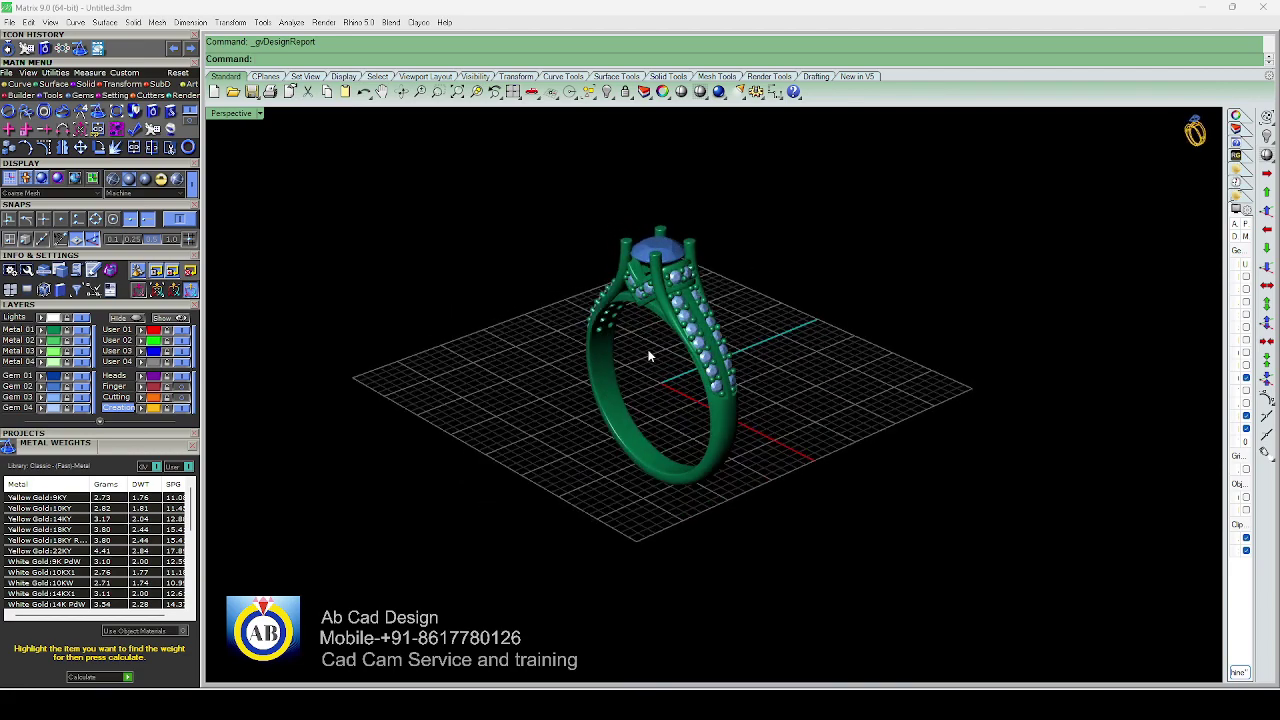
Close the Metal Weights panel and orbit to a near-front view of the ring
{"action": "left_click", "coordinate": [193, 446]}
{"action": "right_click_drag", "start_coordinate": [735, 330], "coordinate": [564, 274]}
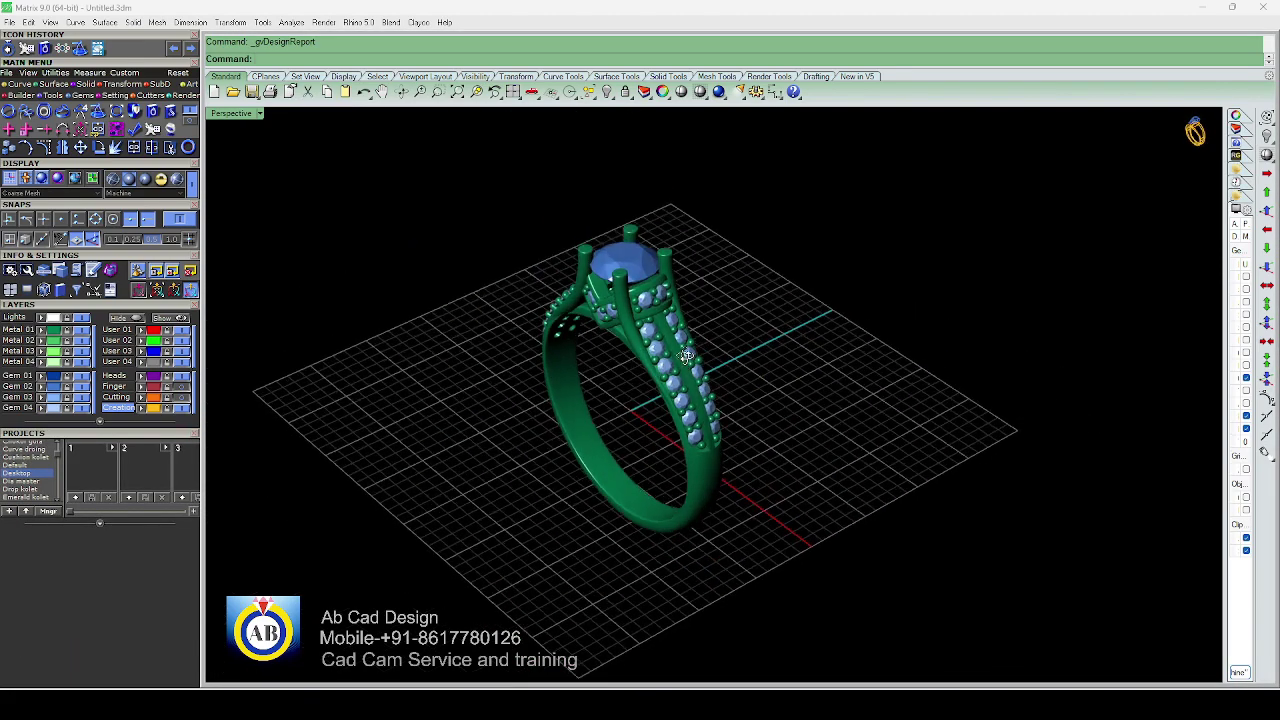
{"action": "mouse_move", "coordinate": [651, 365]}
{"action": "right_mouse_down"}
{"action": "mouse_move", "coordinate": [758, 310]}
{"action": "mouse_move", "coordinate": [623, 332]}
{"action": "right_mouse_up"}
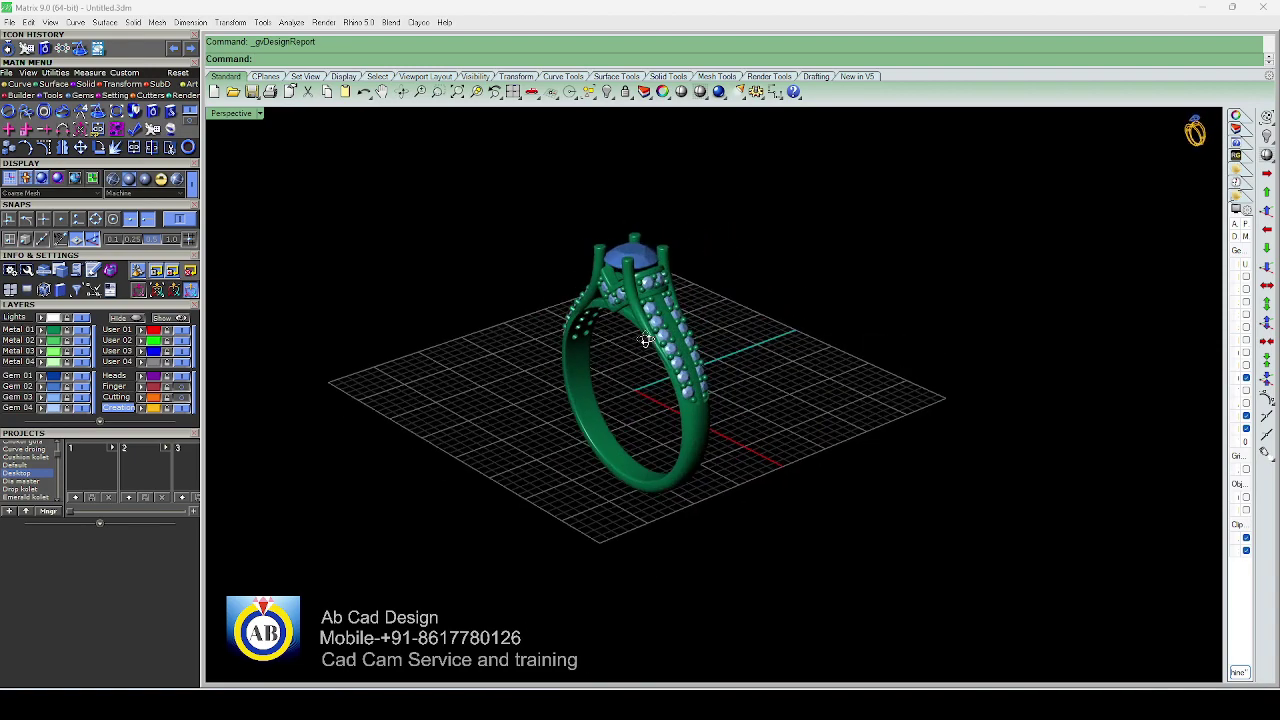
{"action": "scroll", "coordinate": [645, 350], "scroll_direction": "up", "scroll_amount": 2}
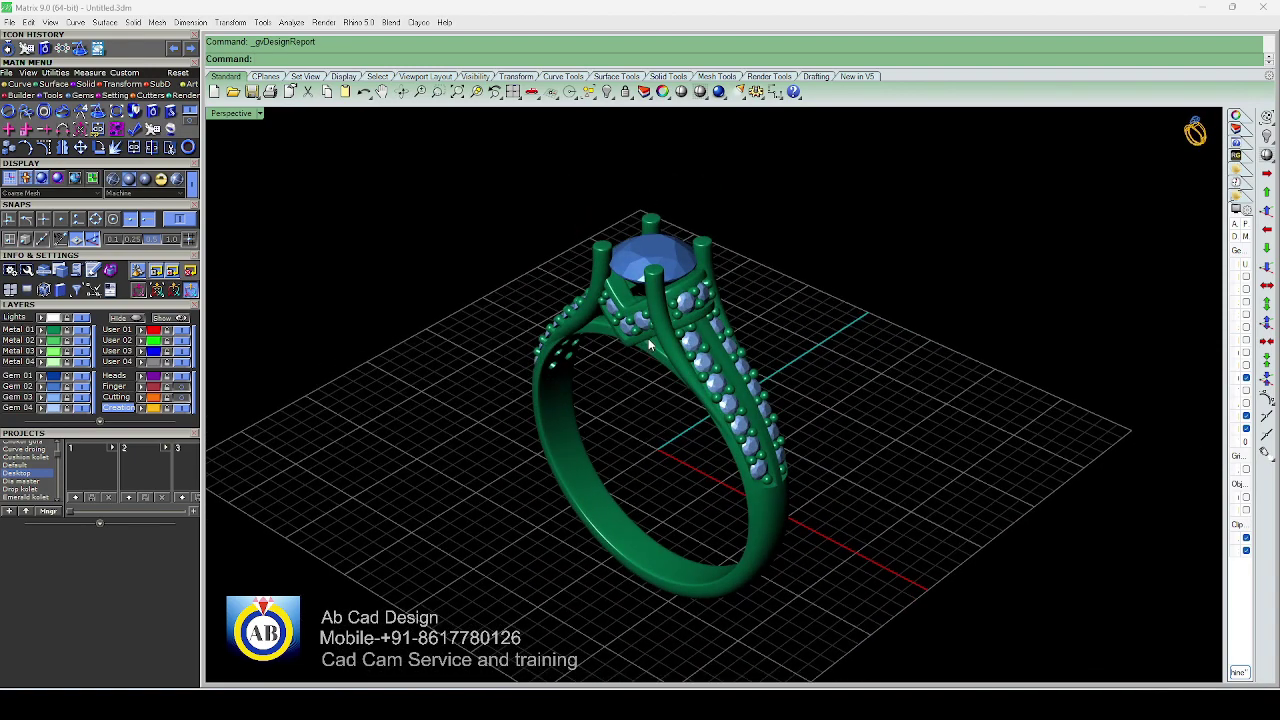
{"action": "scroll", "coordinate": [649, 342], "scroll_direction": "down", "scroll_amount": 3}
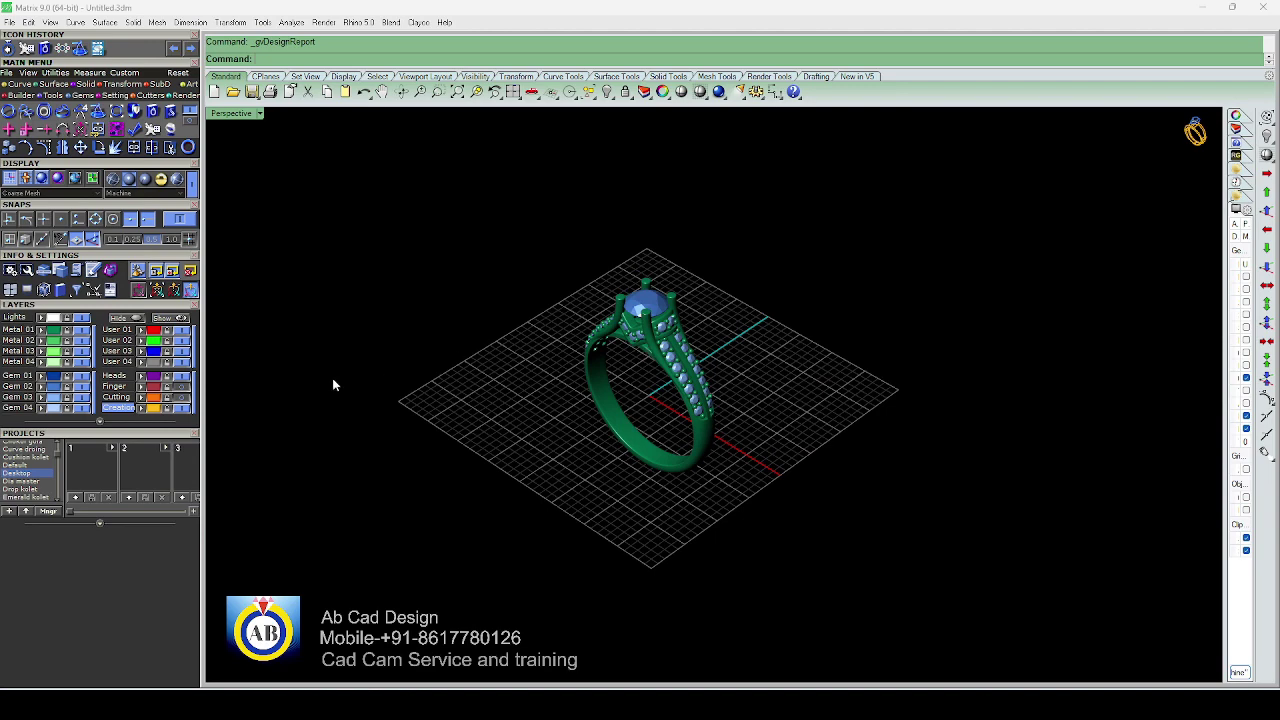
{"action": "scroll", "coordinate": [579, 381], "scroll_direction": "up", "scroll_amount": 2}
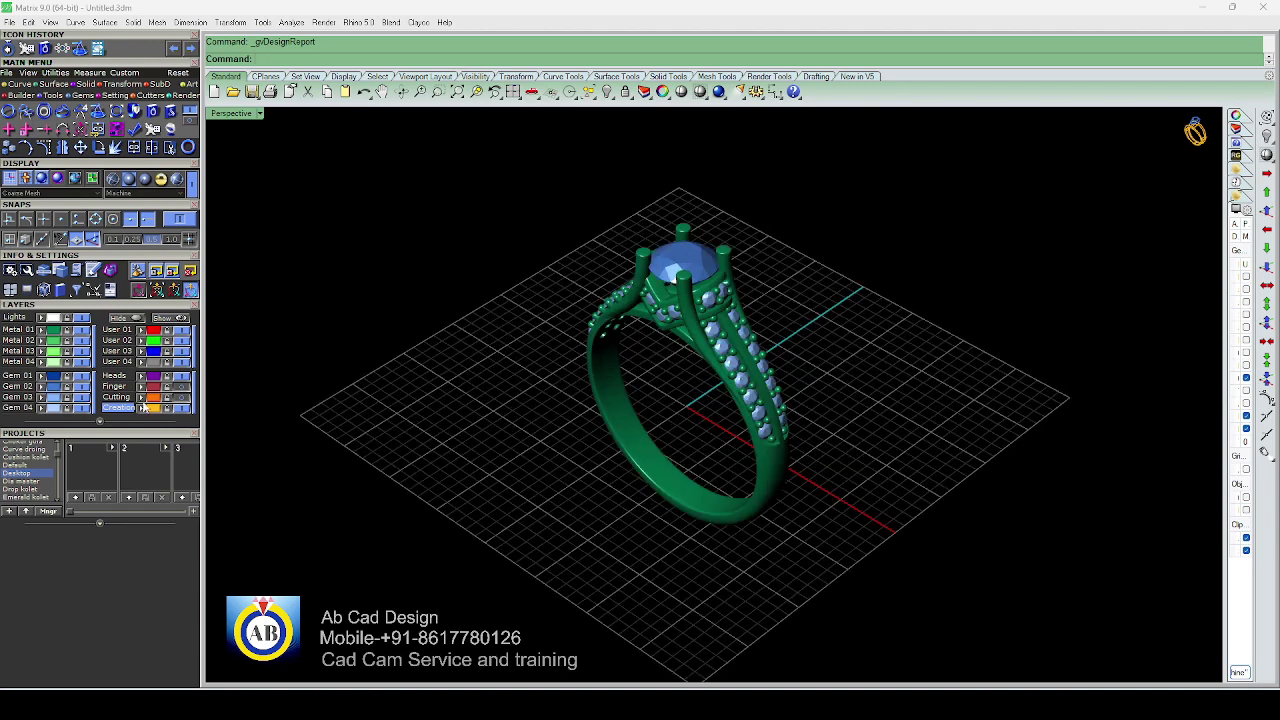
{"action": "scroll", "coordinate": [655, 380], "scroll_direction": "down", "scroll_amount": 1}
{"action": "scroll", "coordinate": [640, 365], "scroll_direction": "down", "scroll_amount": 1}
{"action": "scroll", "coordinate": [610, 350], "scroll_direction": "down", "scroll_amount": 1}
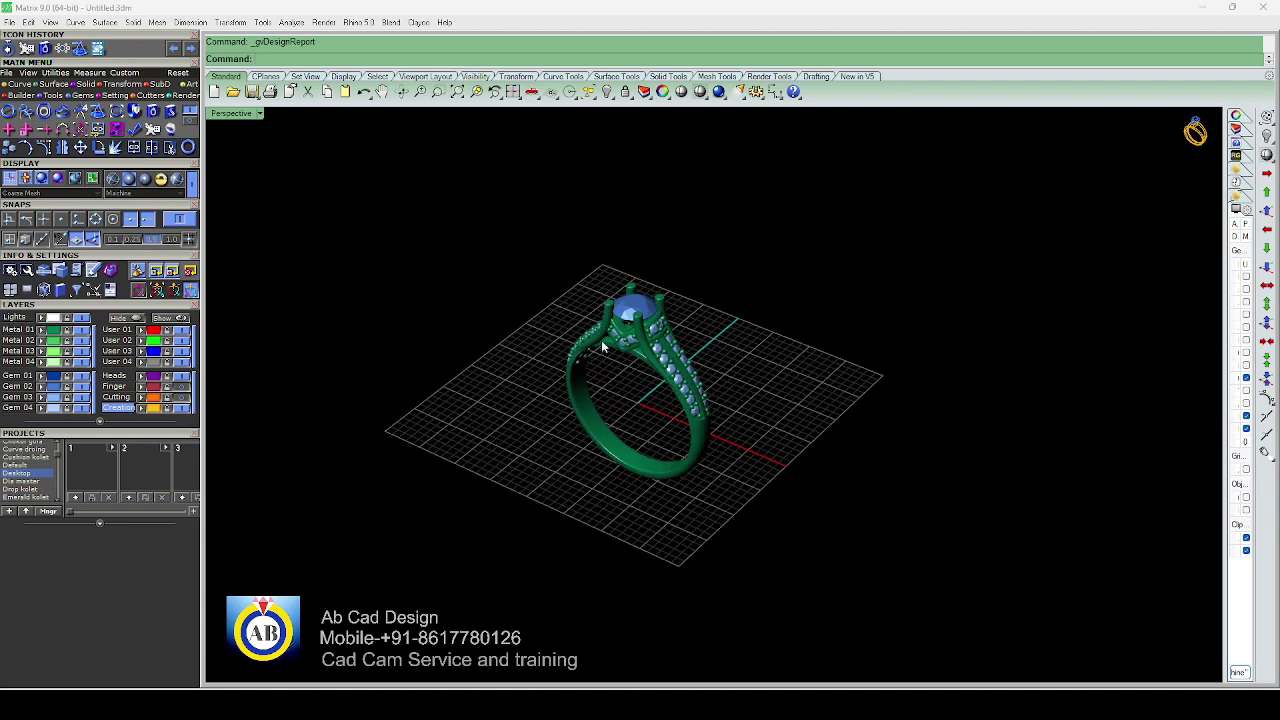
Orbit the ring through front-facing angles to a final three-quarter view
{"action": "mouse_move", "coordinate": [803, 350]}
{"action": "right_mouse_down"}
{"action": "mouse_move", "coordinate": [729, 343]}
{"action": "mouse_move", "coordinate": [794, 337]}
{"action": "mouse_move", "coordinate": [502, 372]}
{"action": "right_mouse_up"}
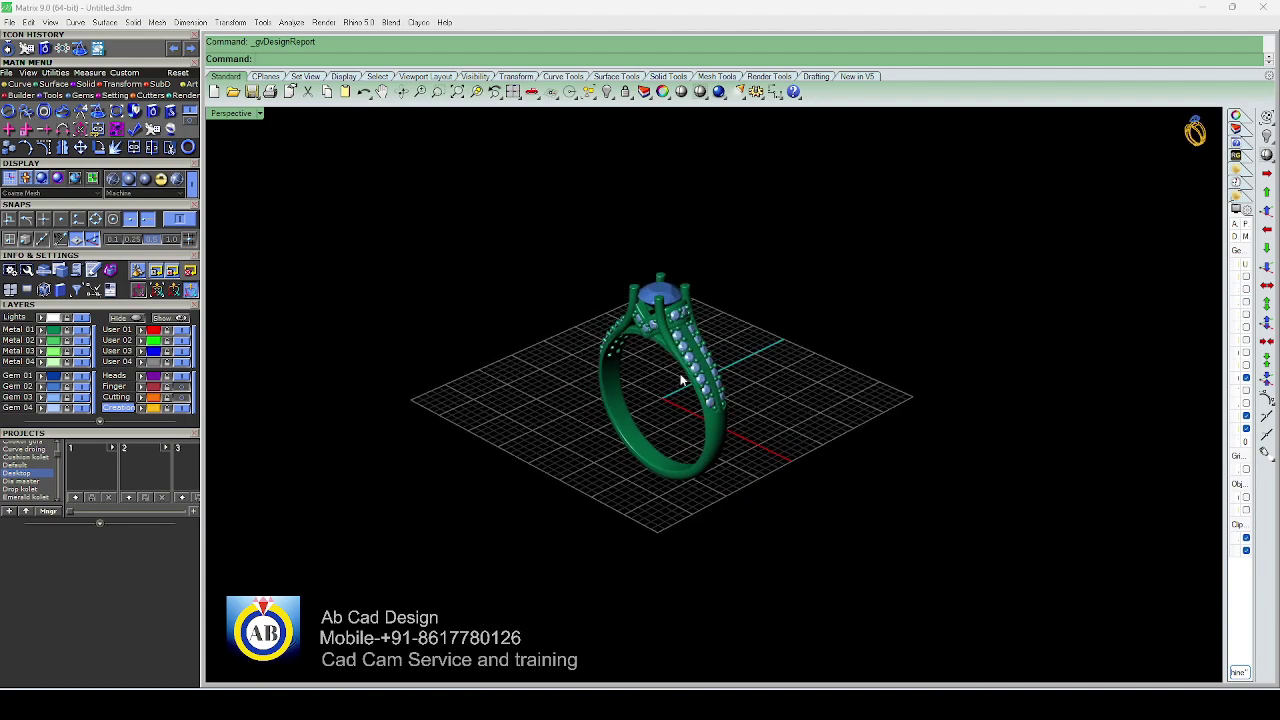
{"action": "scroll", "coordinate": [700, 370], "scroll_direction": "up", "scroll_amount": 2}
{"action": "right_click_drag", "start_coordinate": [753, 352], "coordinate": [745, 370]}
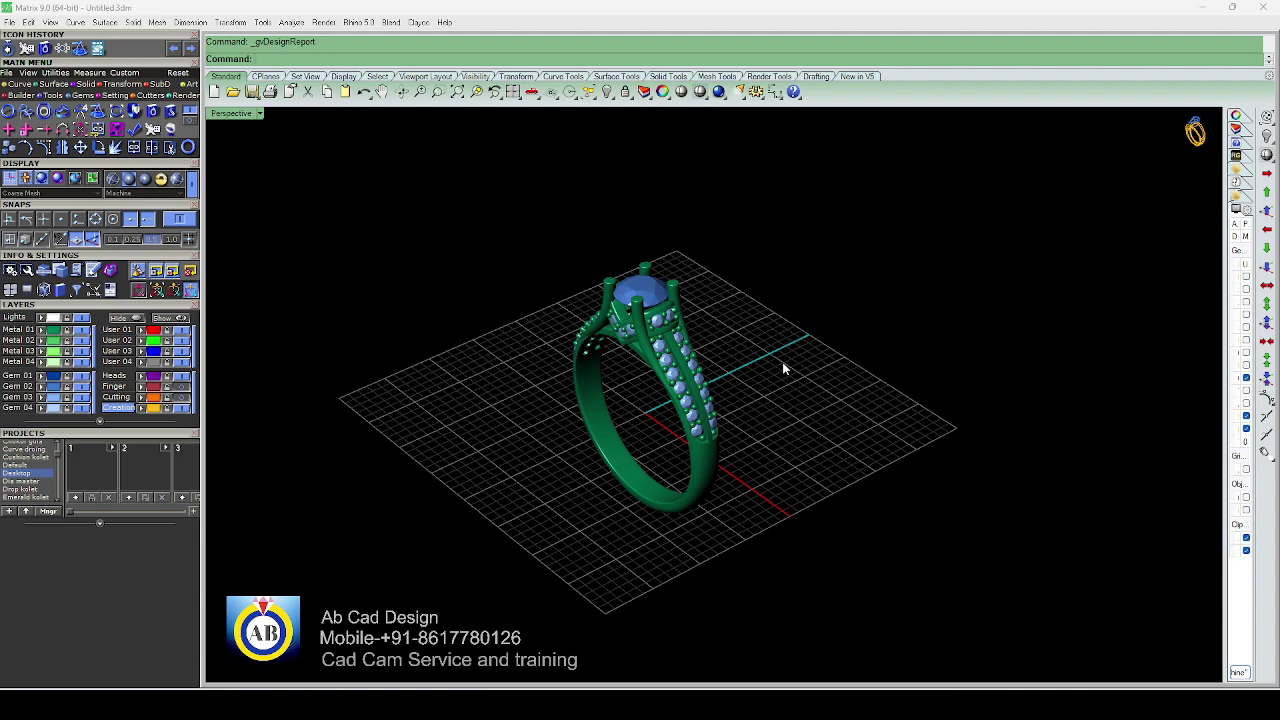
{"action": "mouse_move", "coordinate": [777, 366]}
{"action": "right_mouse_down"}
{"action": "mouse_move", "coordinate": [723, 371]}
{"action": "mouse_move", "coordinate": [879, 324]}
{"action": "mouse_move", "coordinate": [766, 357]}
{"action": "right_mouse_up"}
{"action": "scroll", "coordinate": [743, 362], "scroll_direction": "down", "scroll_amount": 2}
{"action": "scroll", "coordinate": [743, 362], "scroll_direction": "up", "scroll_amount": 3}
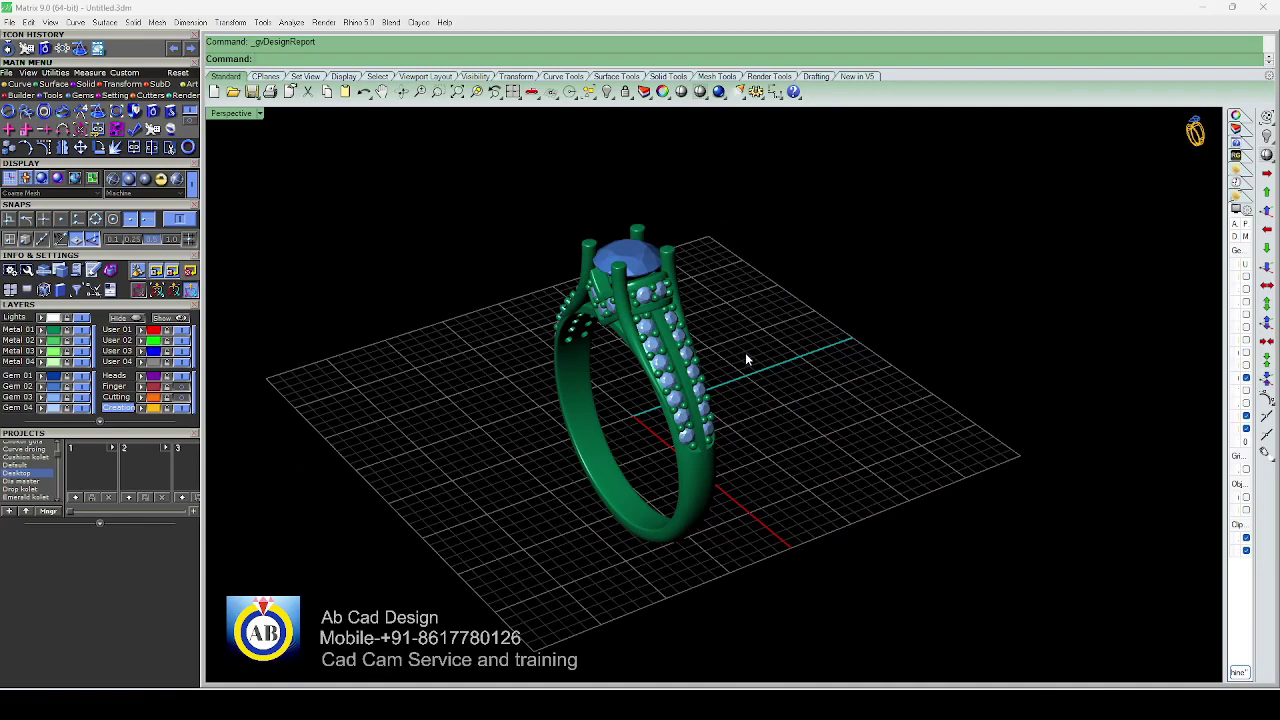
{"action": "right_click_drag", "start_coordinate": [690, 347], "coordinate": [703, 357]}
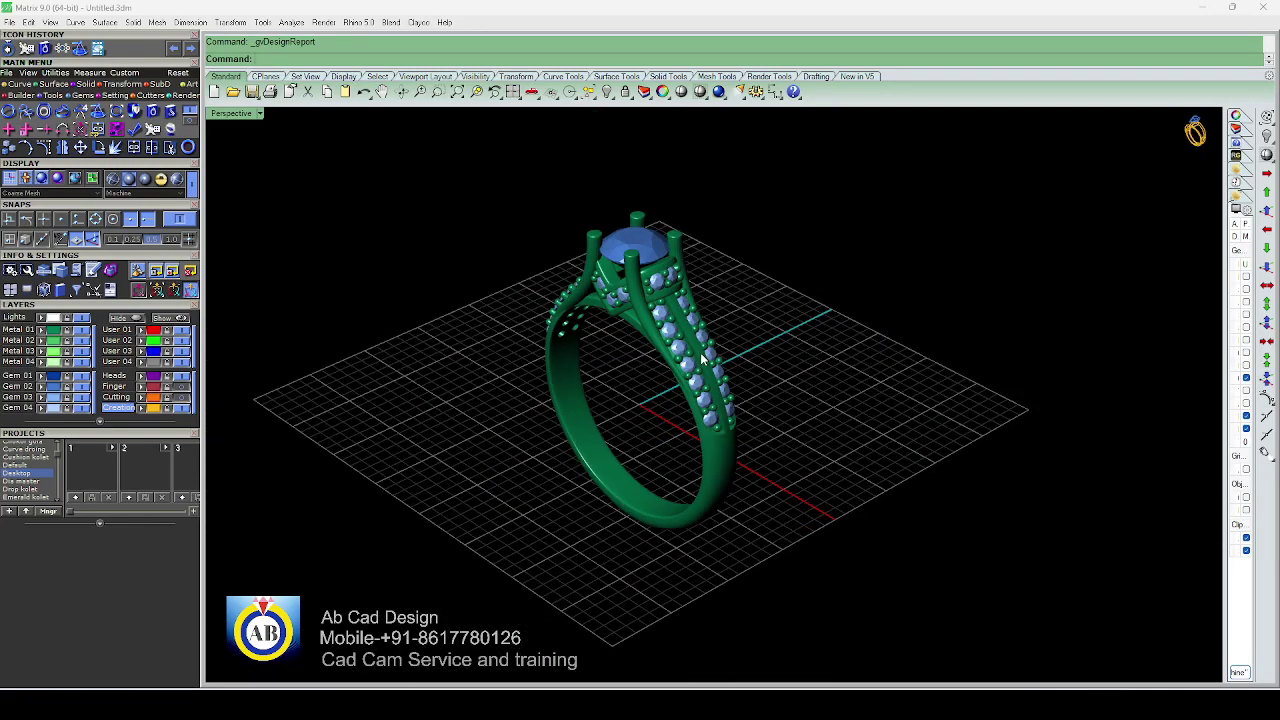